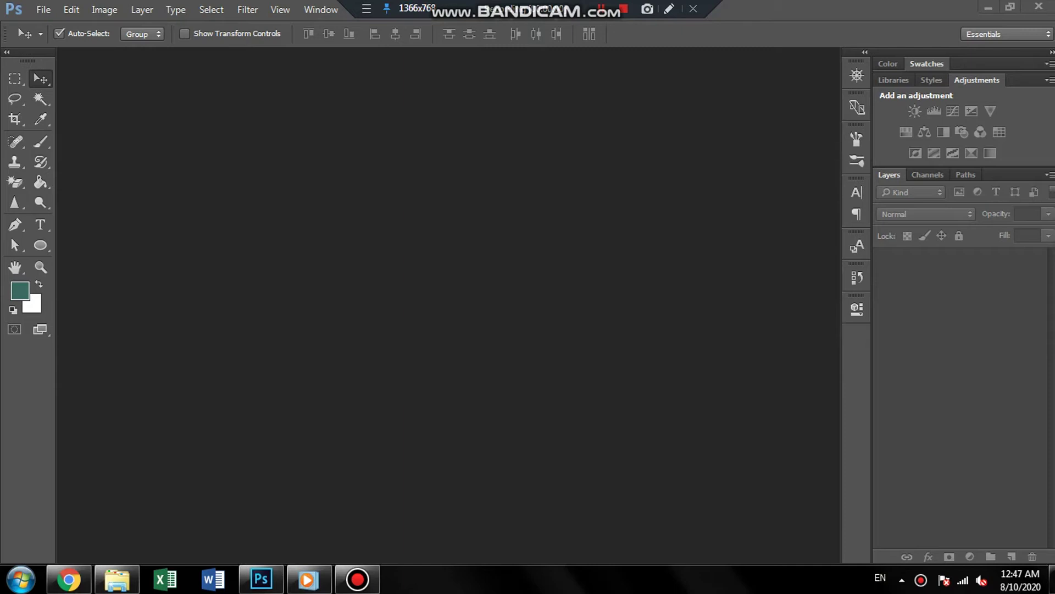
- Make a new Untitled-1 document of 3.5 × 2 inches at 300 pixels/inch in RGB Color
key("ctrl+n")
left_click(544, 158)
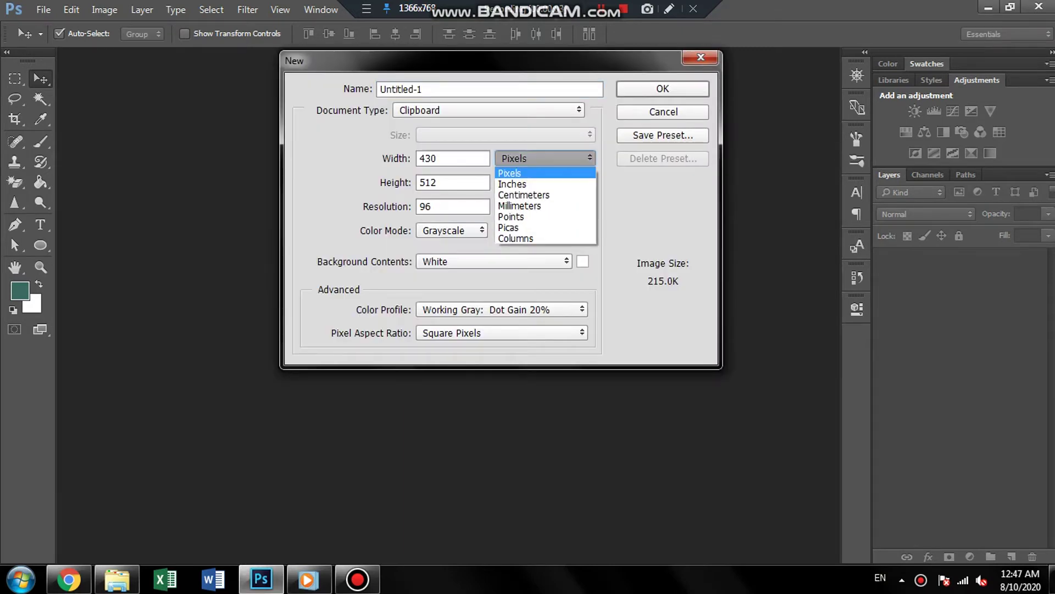
left_click(514, 184)
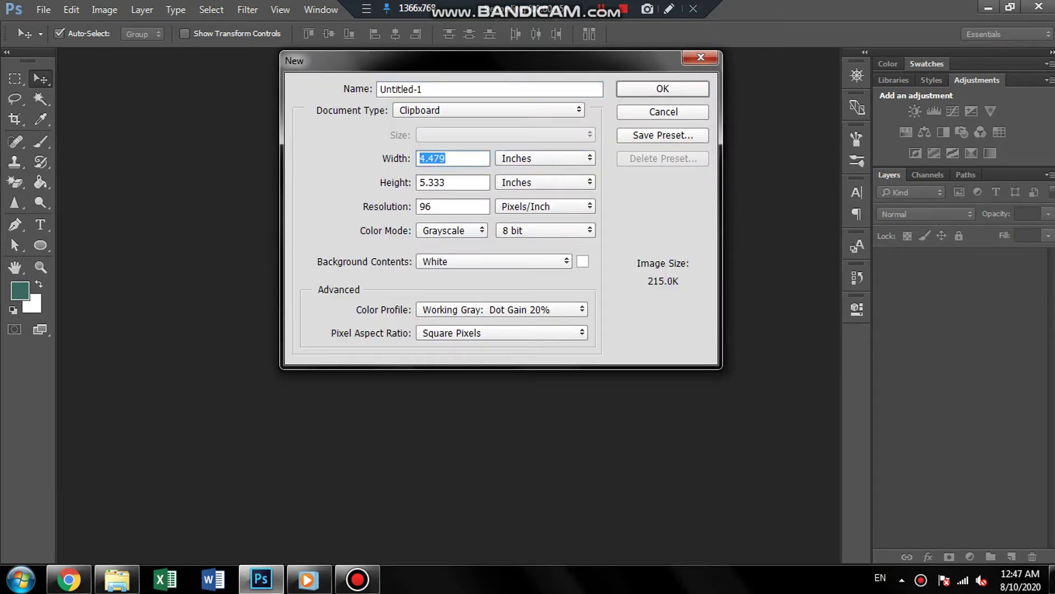
type("3.5")
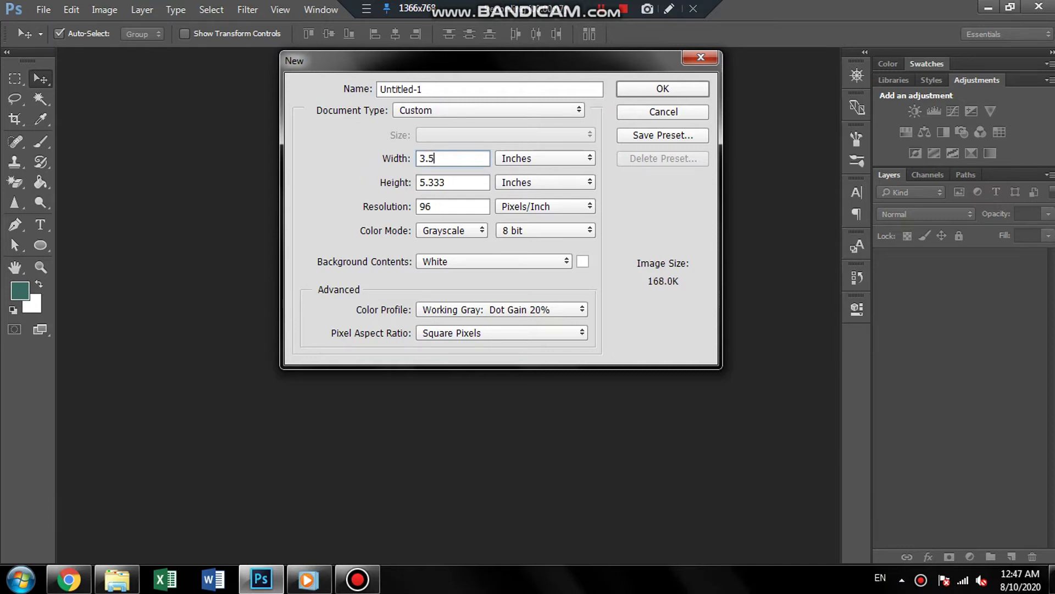
key("Tab")
type("2")
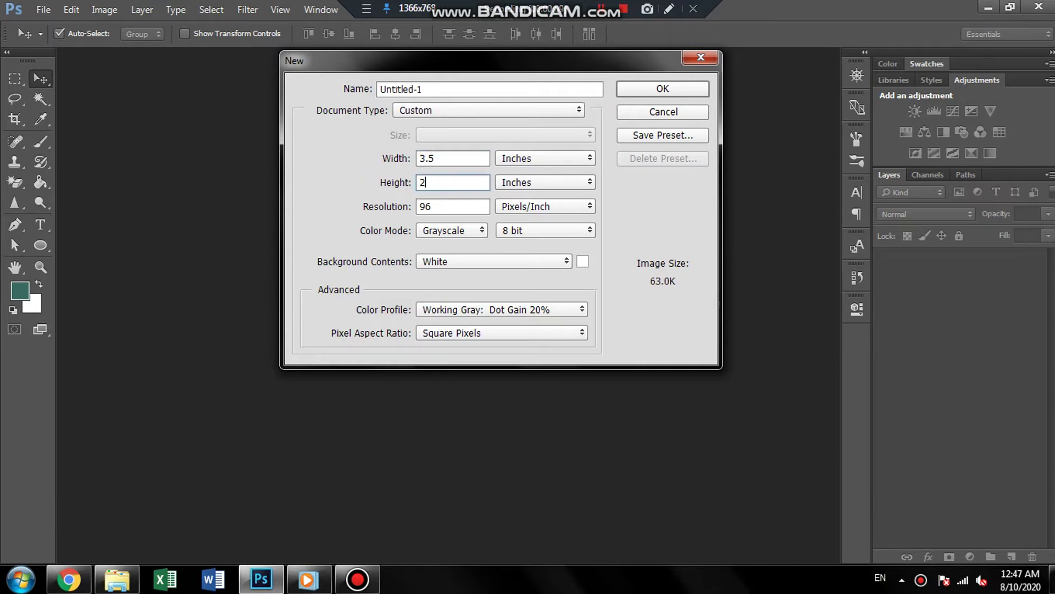
key("Tab")
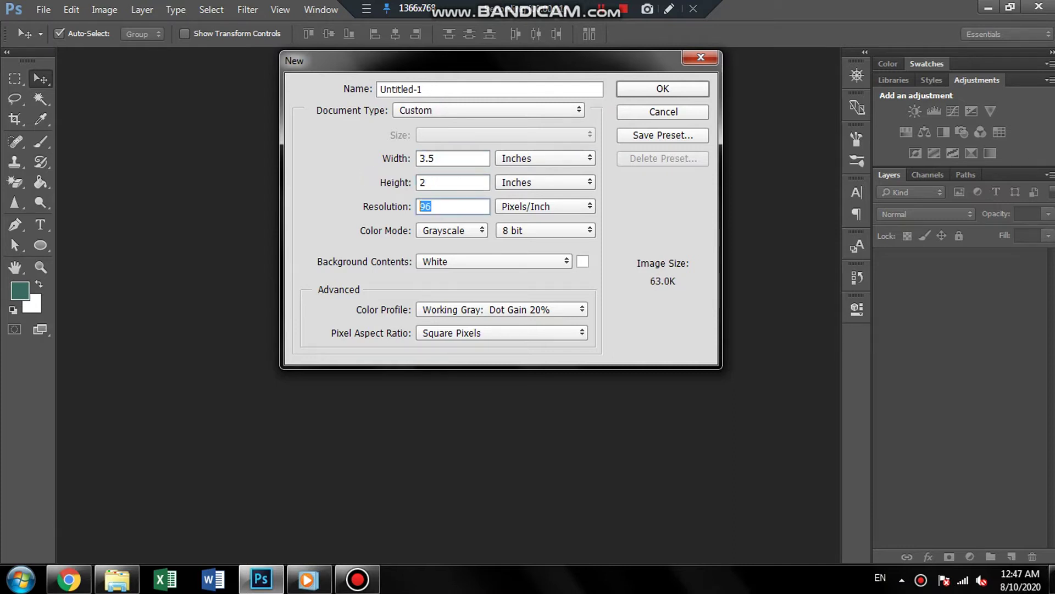
type("300")
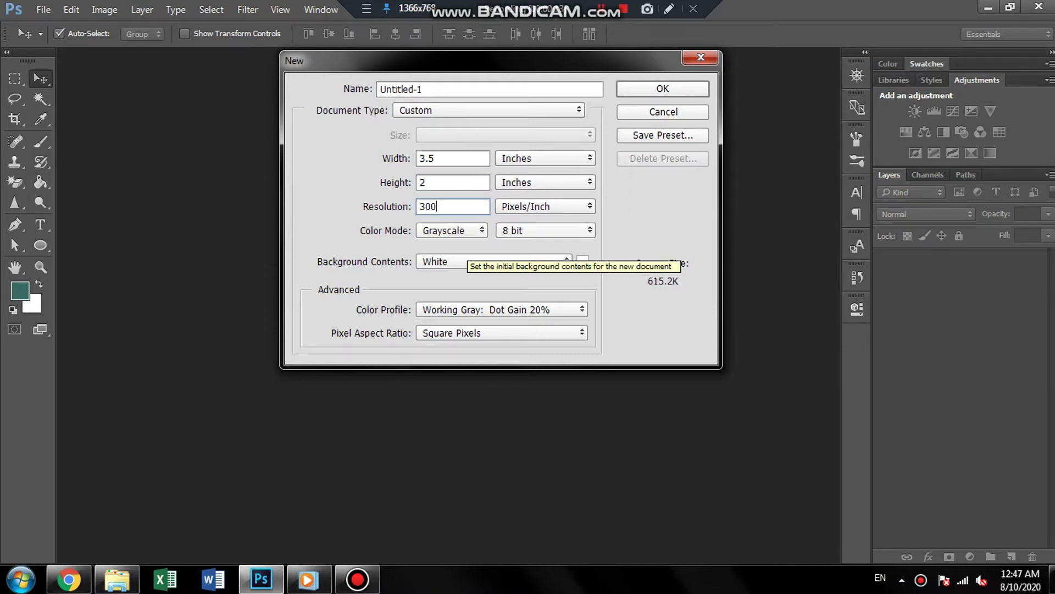
left_click(450, 230)
key("Down")
key("Return")
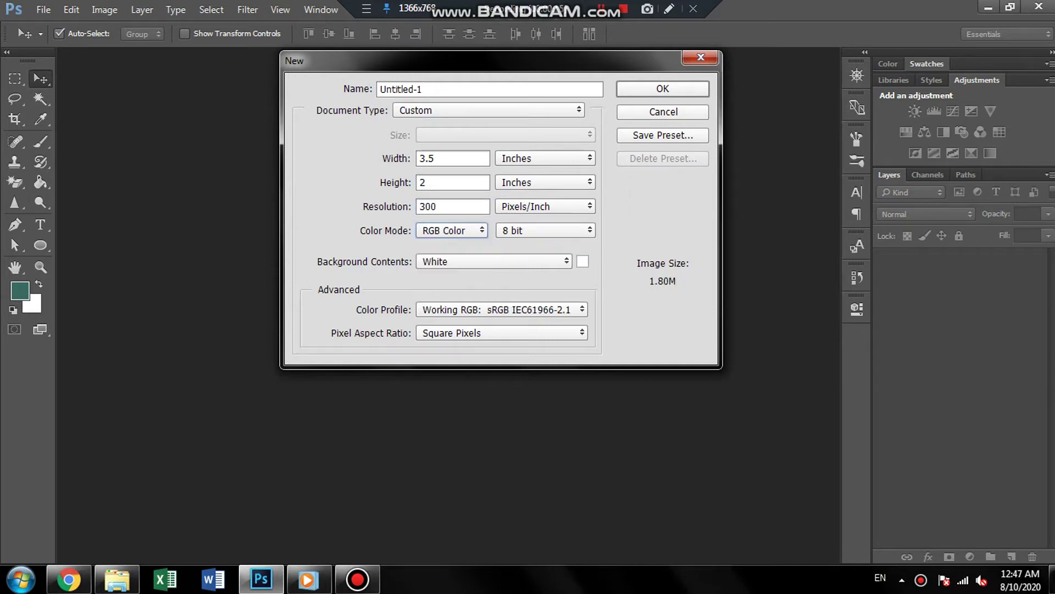
key("Return")
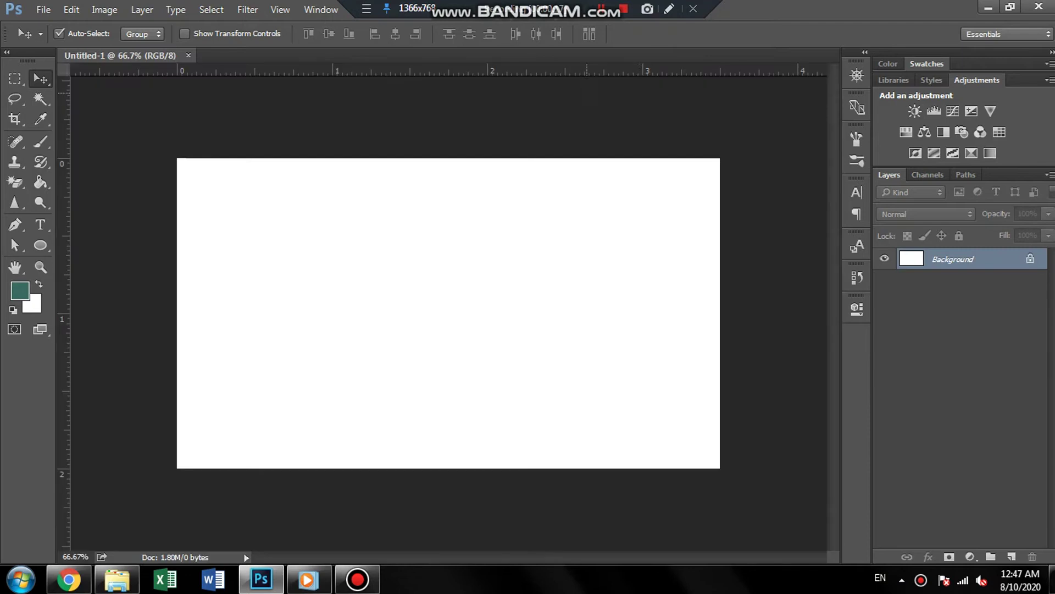
- Add a Gradient Fill layer using the dark B&B preset at 90° across the card
left_click(970, 556)
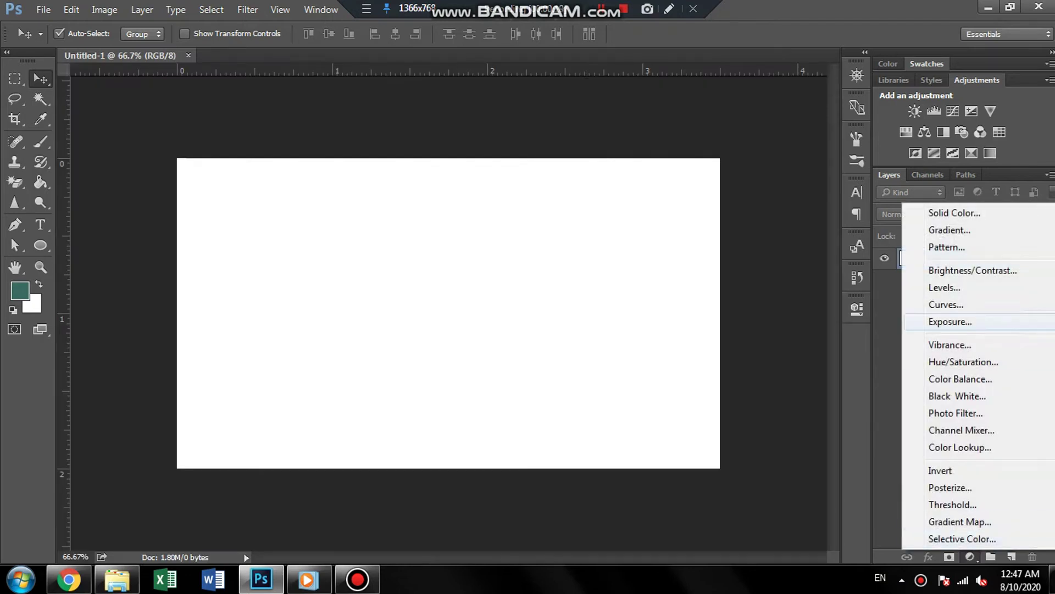
left_click(943, 229)
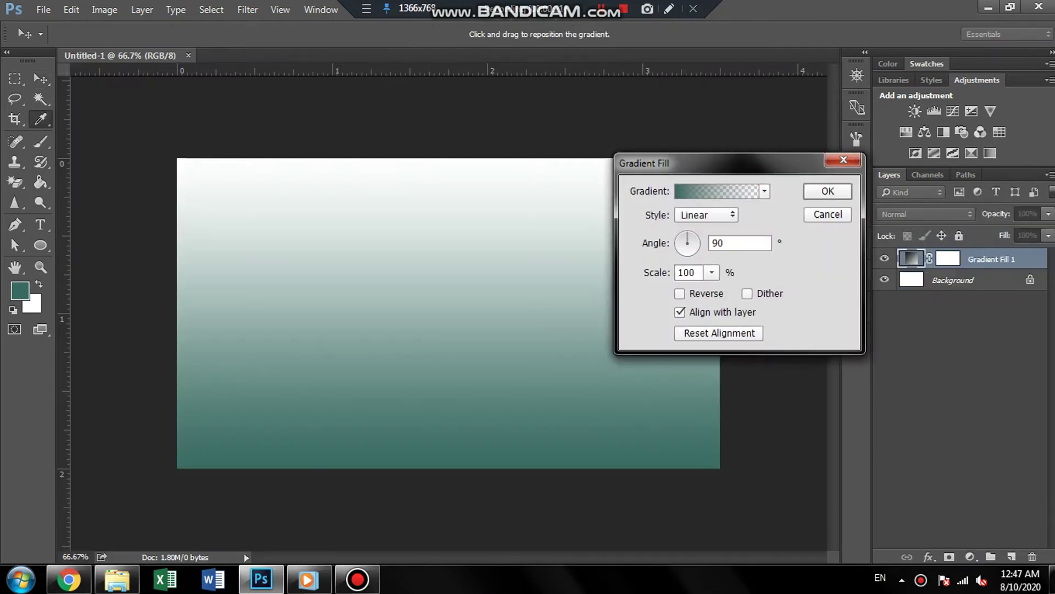
left_click(709, 190)
scroll(804, 260, "down", 3)
scroll(804, 260, "down", 3)
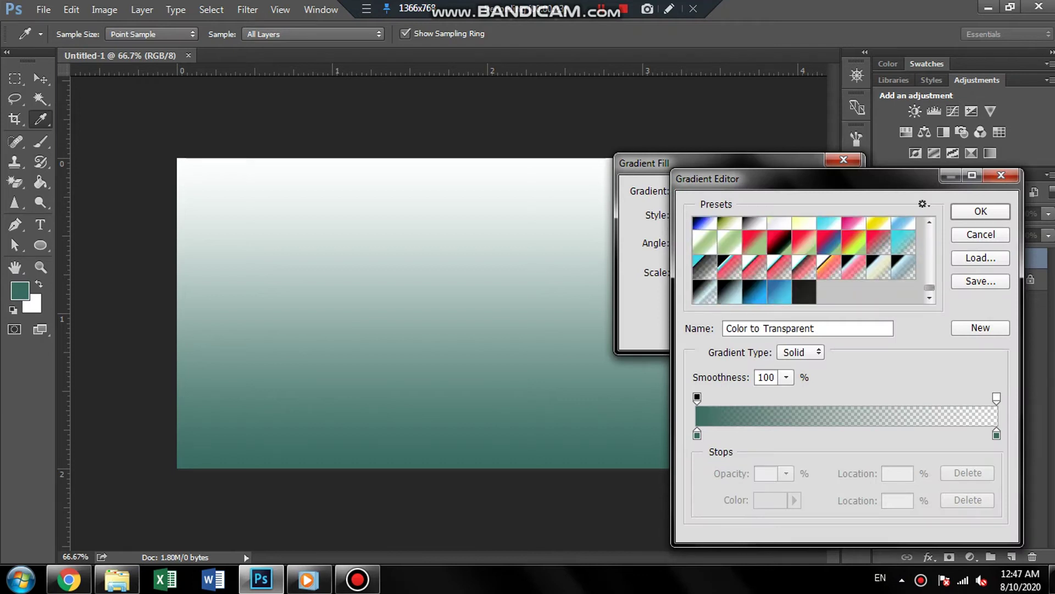
left_click(804, 291)
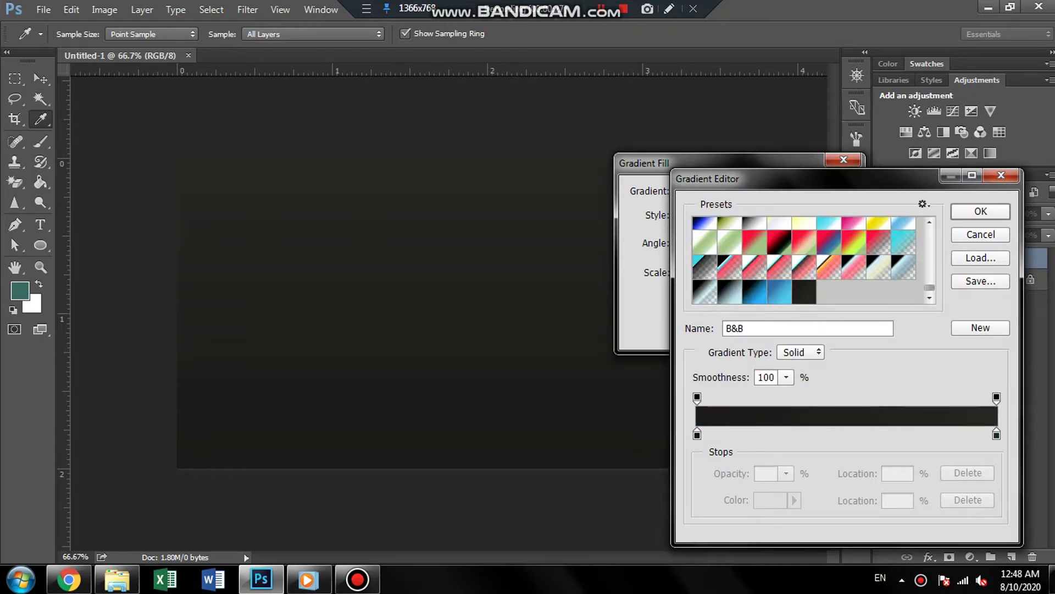
key("Return")
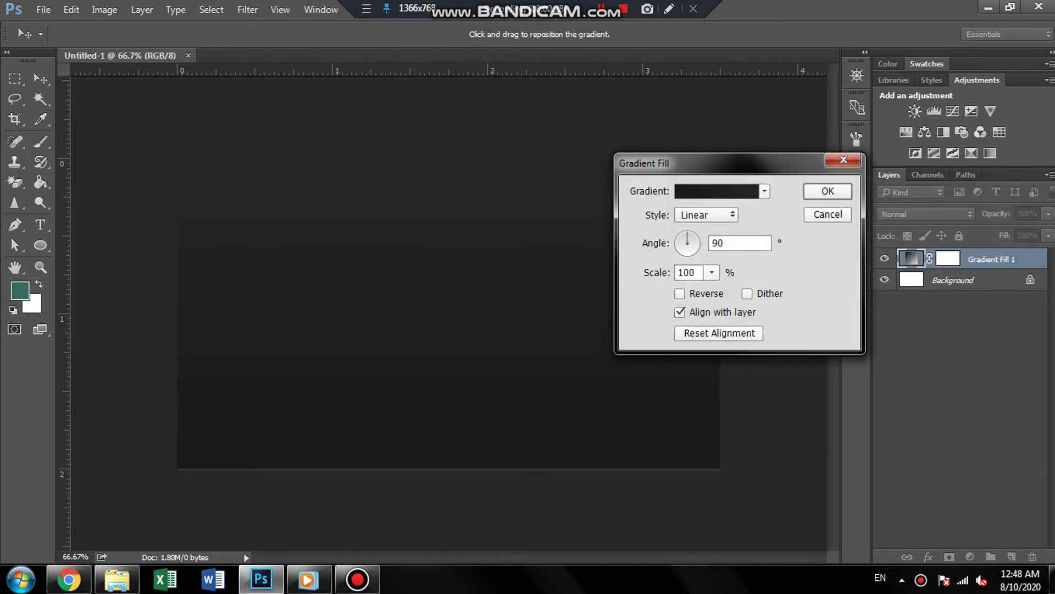
key("alt+r")
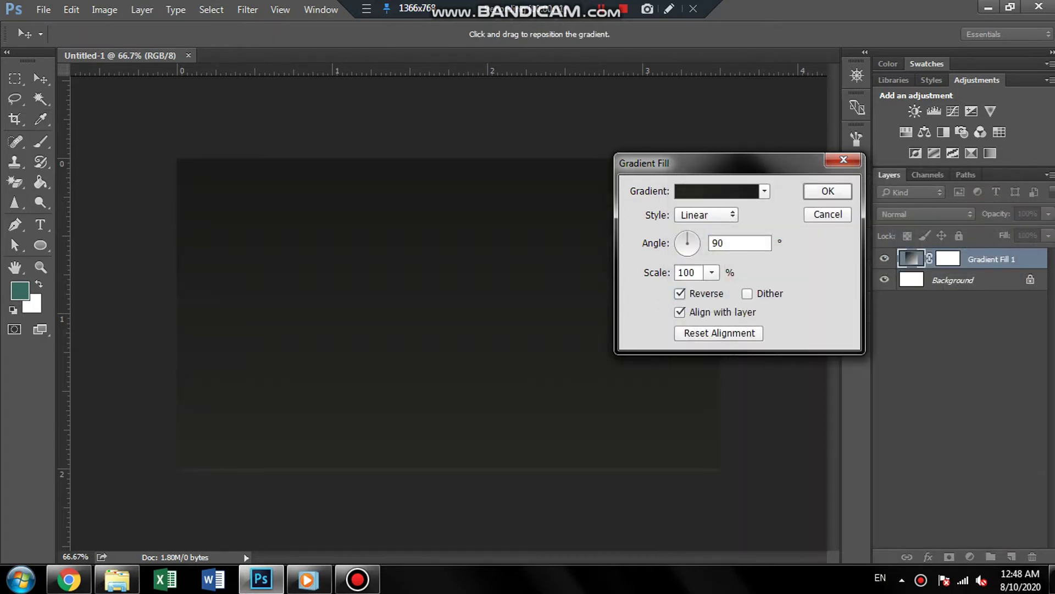
key("alt+r")
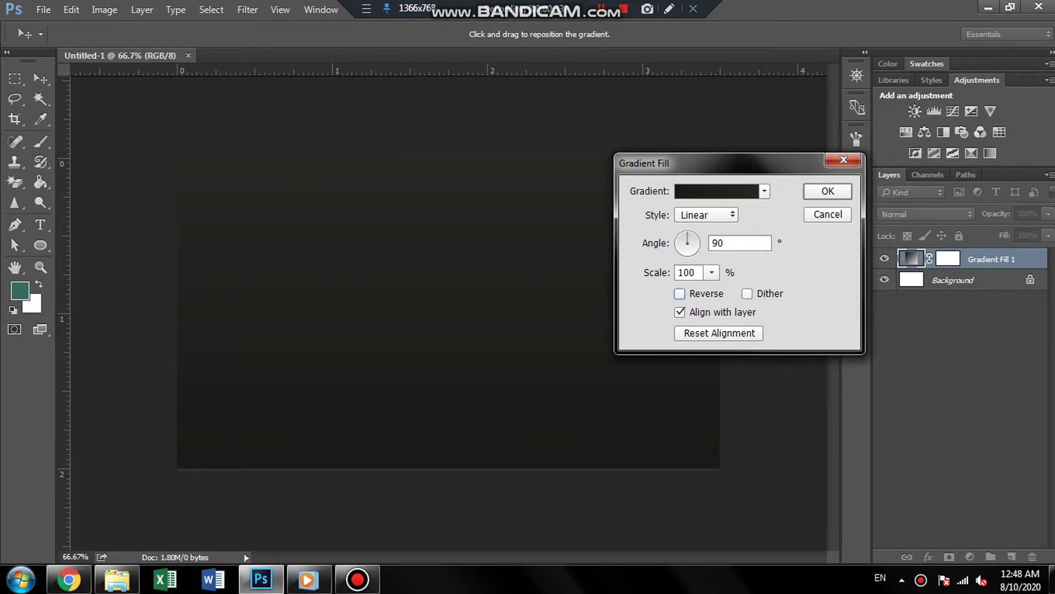
key("Return")
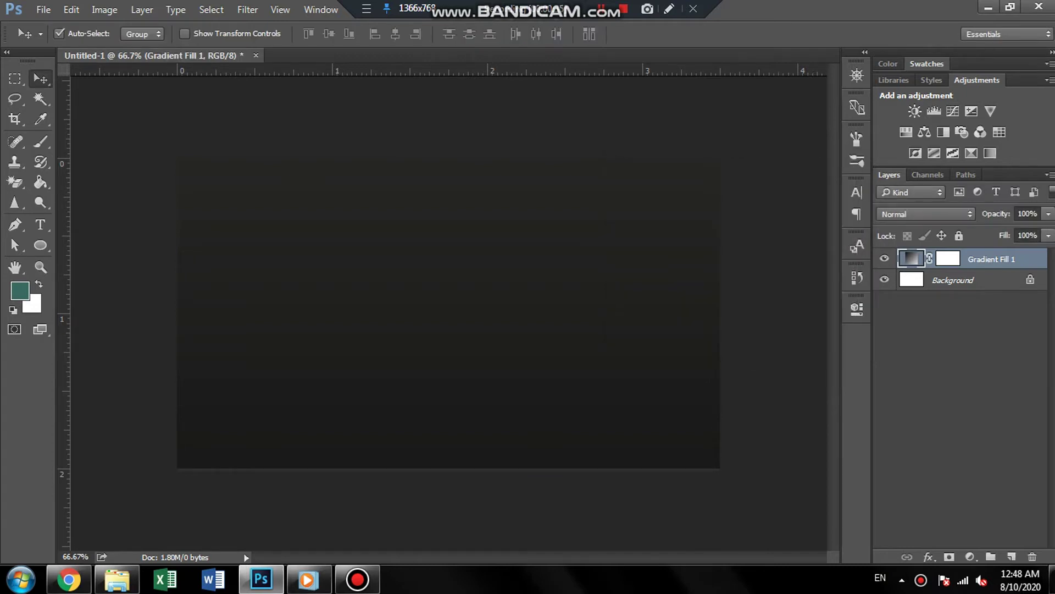
key("alt+f")
- Cut the HD STUDIO logo out of Logo.png, close it unsaved, and paste it into the card
key("Escape")
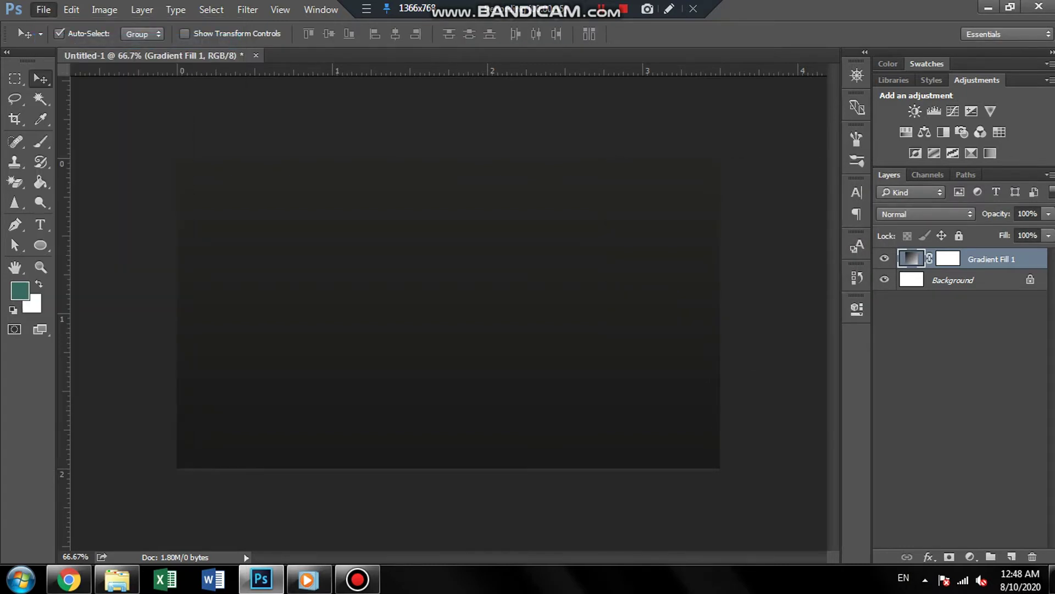
left_click(359, 165)
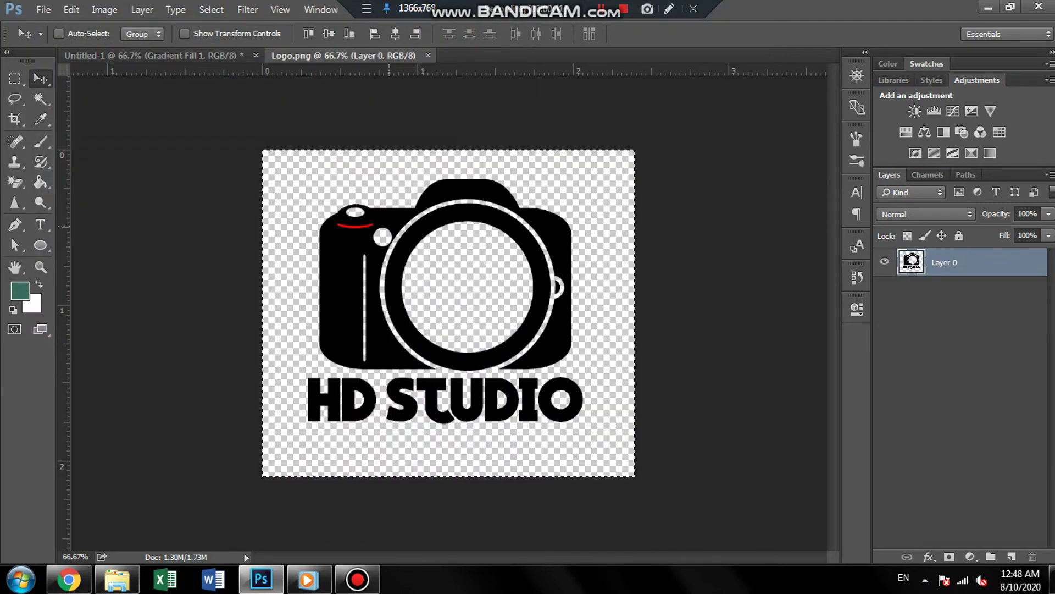
key("Delete")
key("ctrl+w")
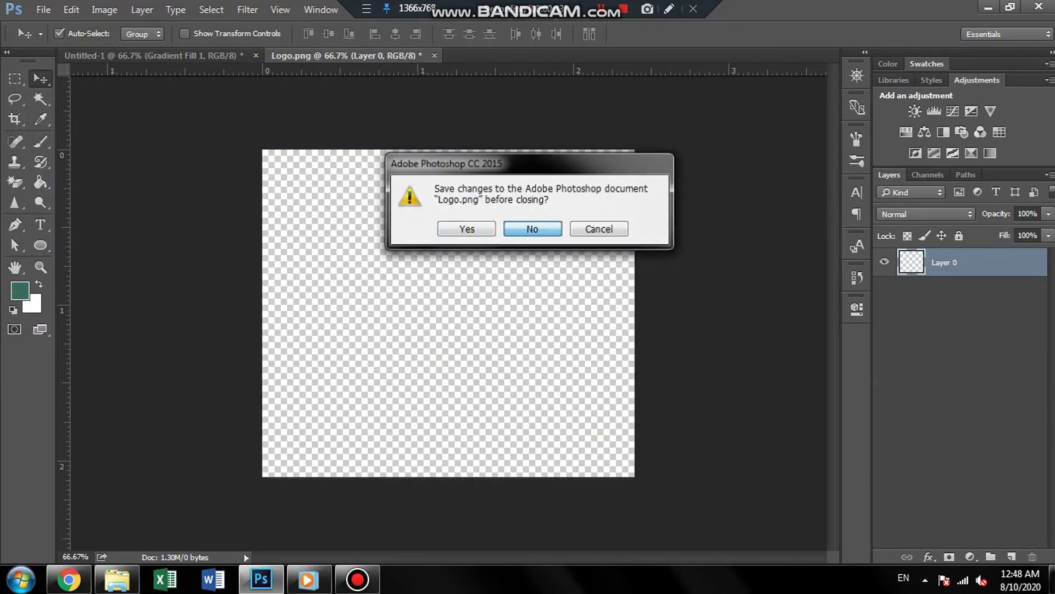
key("n")
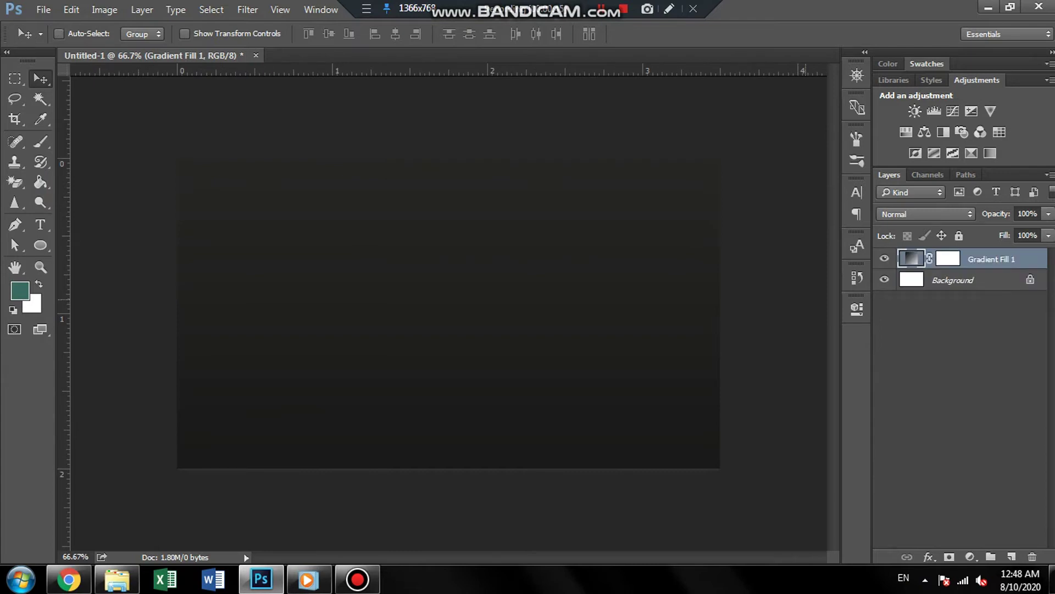
key("ctrl+v")
- Scale the pasted logo to about 50% and centre it on the card
key("ctrl+t")
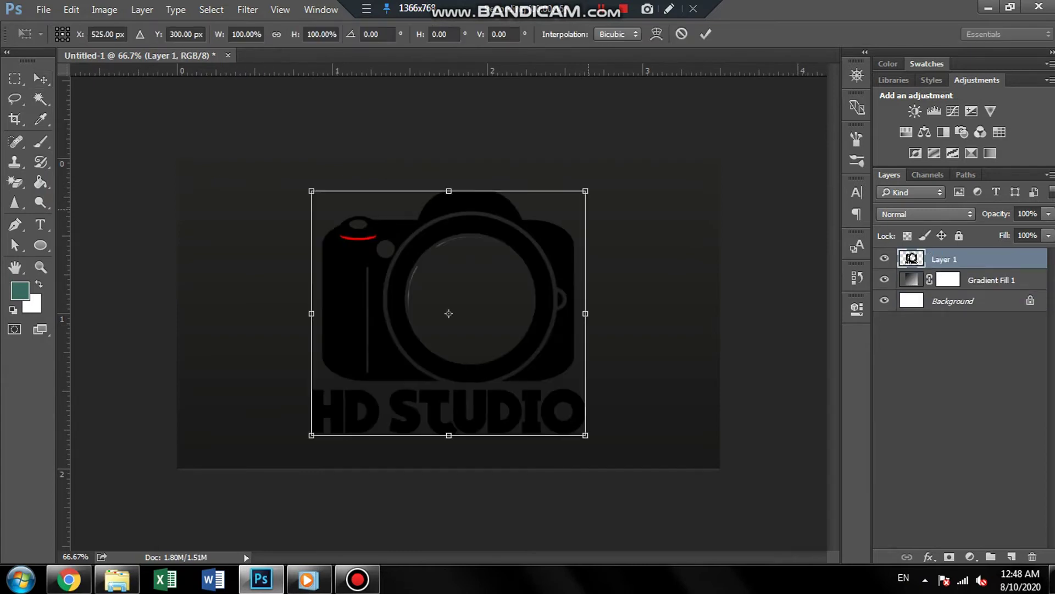
left_click_drag(586, 192, 516, 245)
left_click_drag(501, 302, 449, 305)
key("Return")
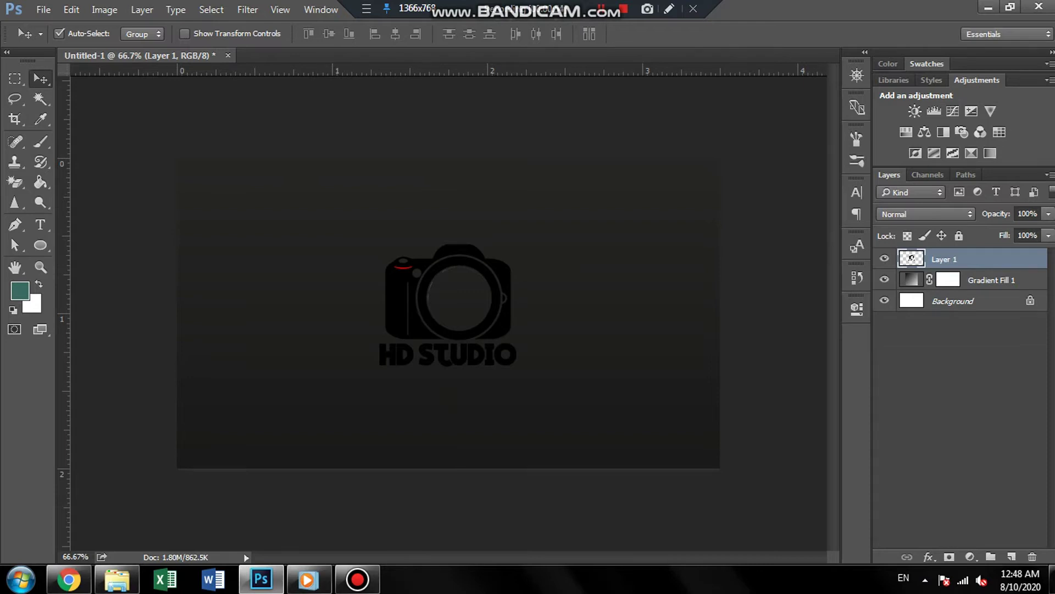
- Give the logo layer a #ffffff Color Overlay effect so it turns white
key("h")
double_click(990, 259)
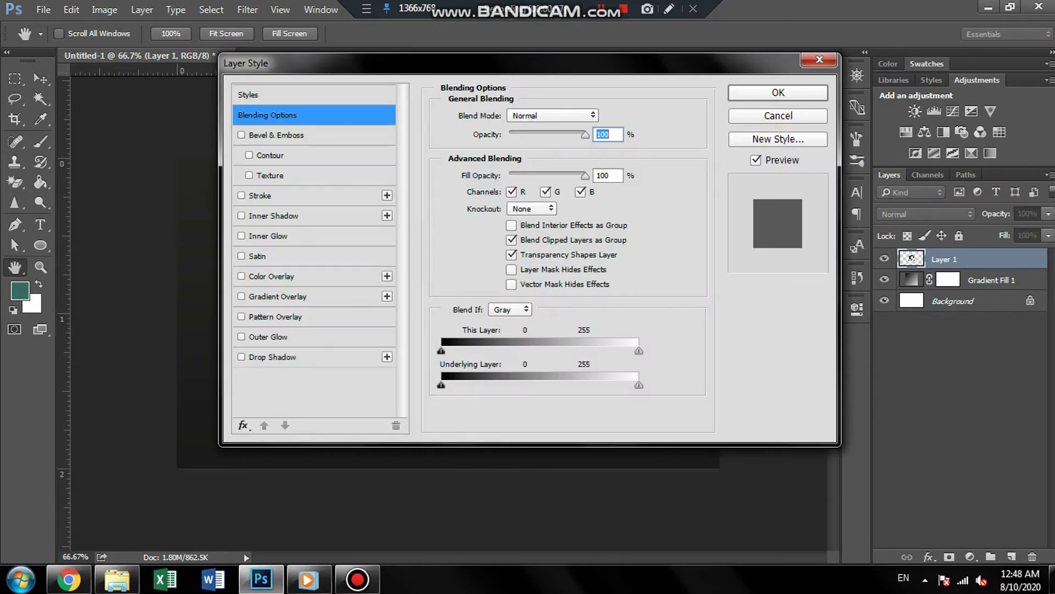
left_click(241, 276)
left_click_drag(275, 63, 576, 59)
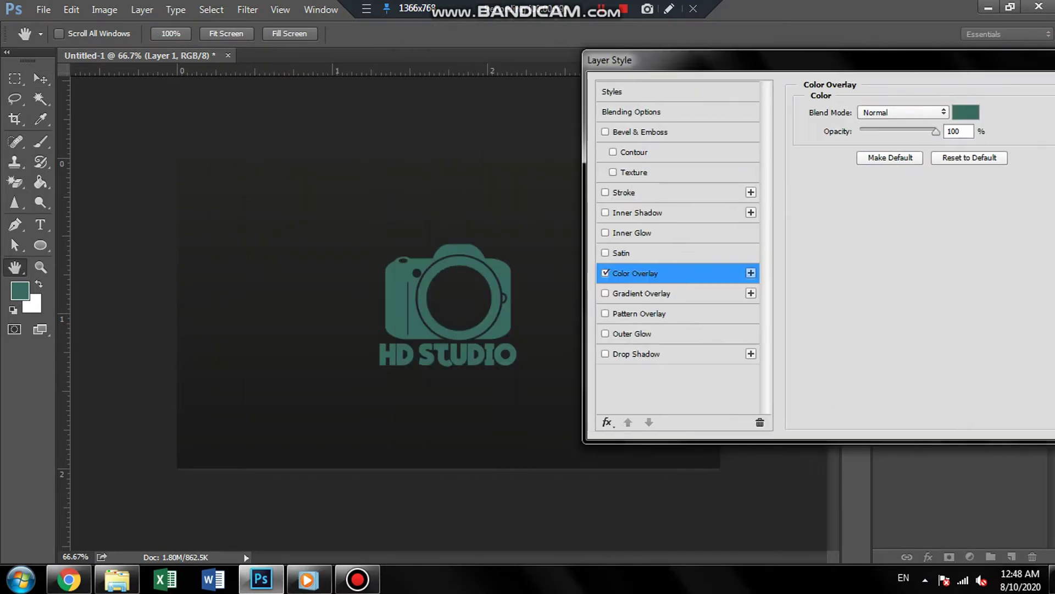
left_click(902, 112)
type("ffffff")
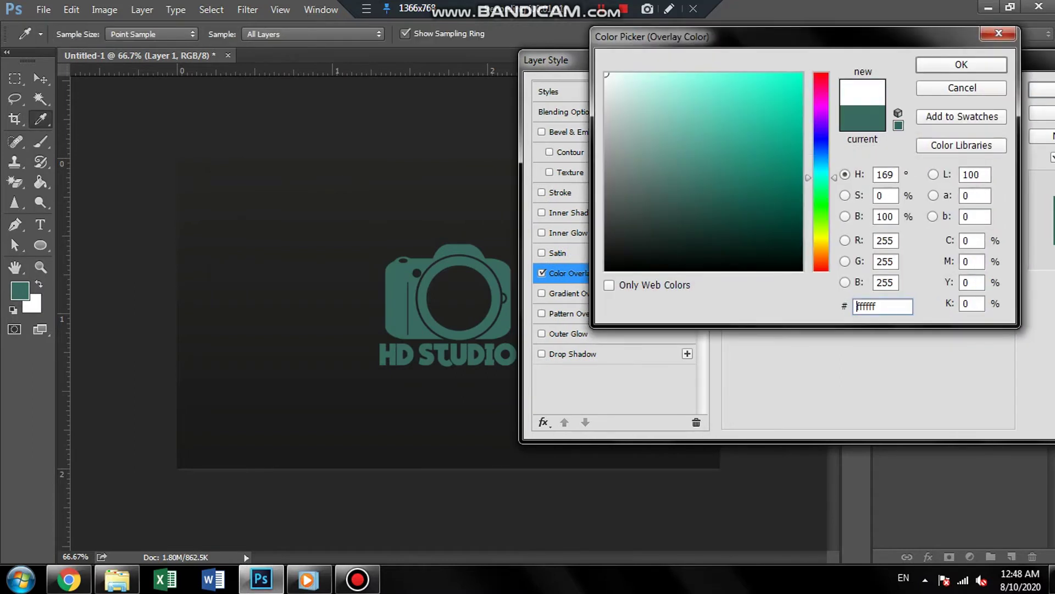
key("Return")
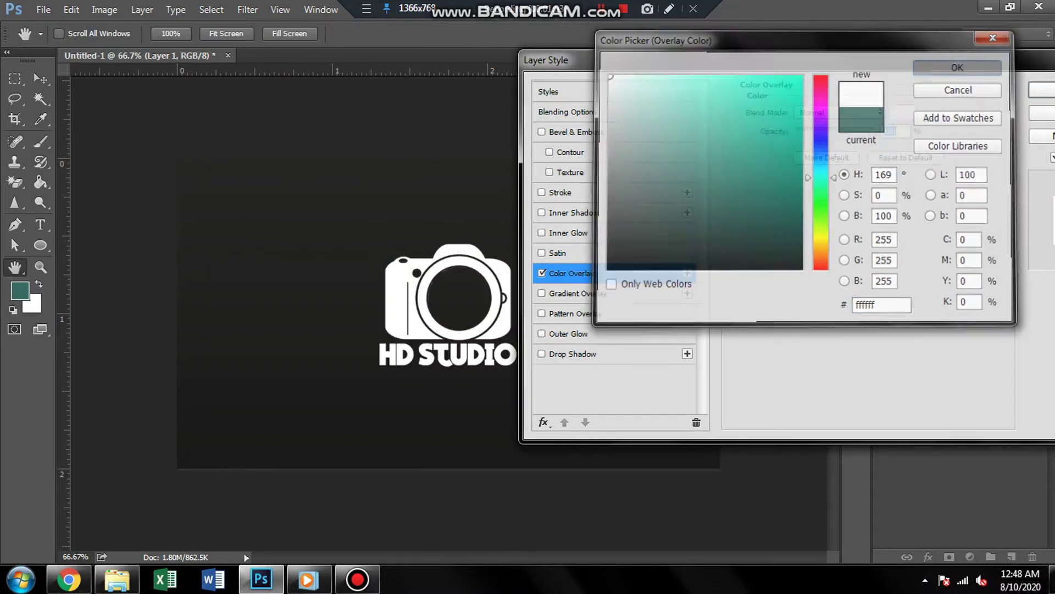
key("Return")
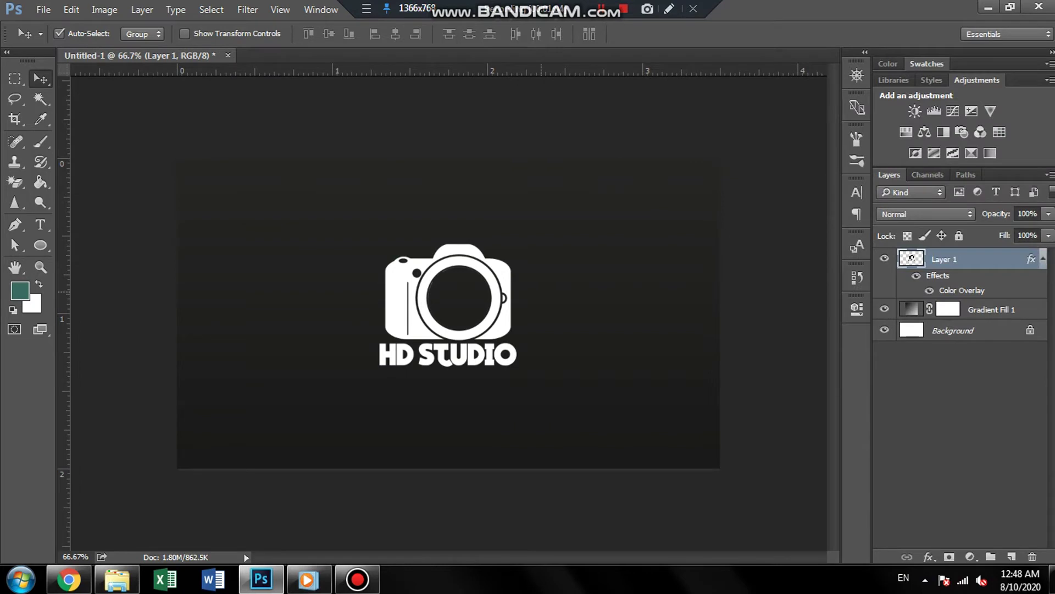
- Nudge the logo so it sits centred on the card
left_click_drag(509, 238, 508, 246)
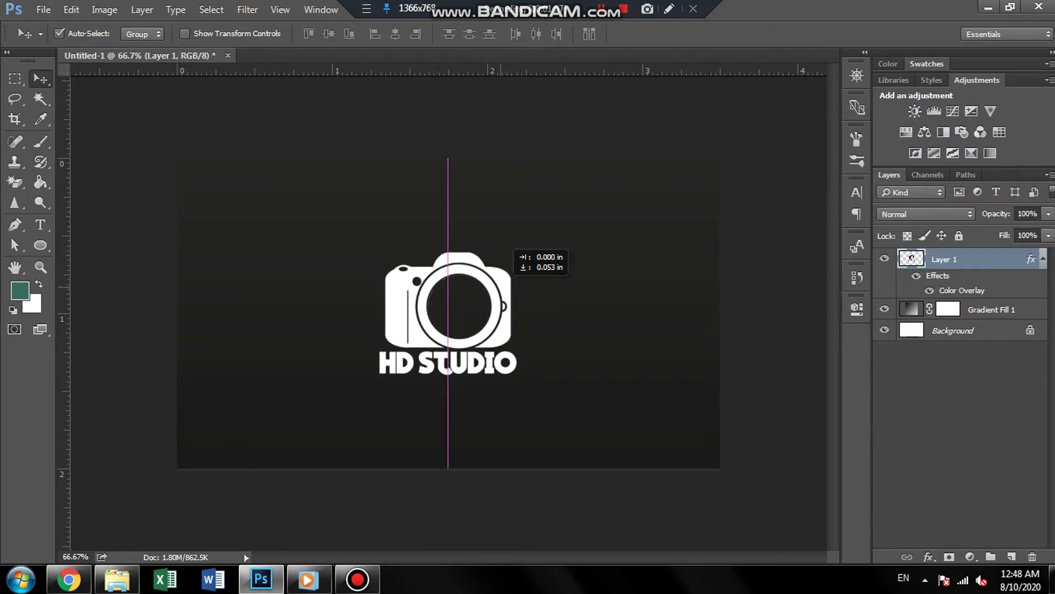
mouse_move(503, 286)
left_mouse_down()
mouse_move(481, 282)
mouse_move(502, 282)
mouse_move(495, 277)
left_mouse_up()
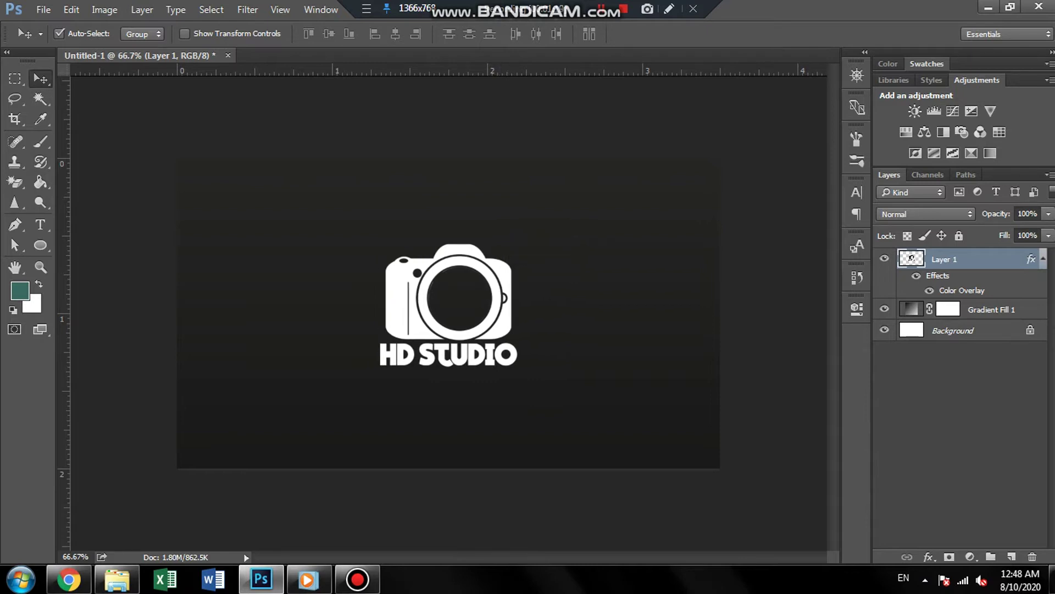
left_click(1042, 258)
- Group the logo and Gradient Fill 1 layers and name the group Back
key("shift+alt+bracketleft")
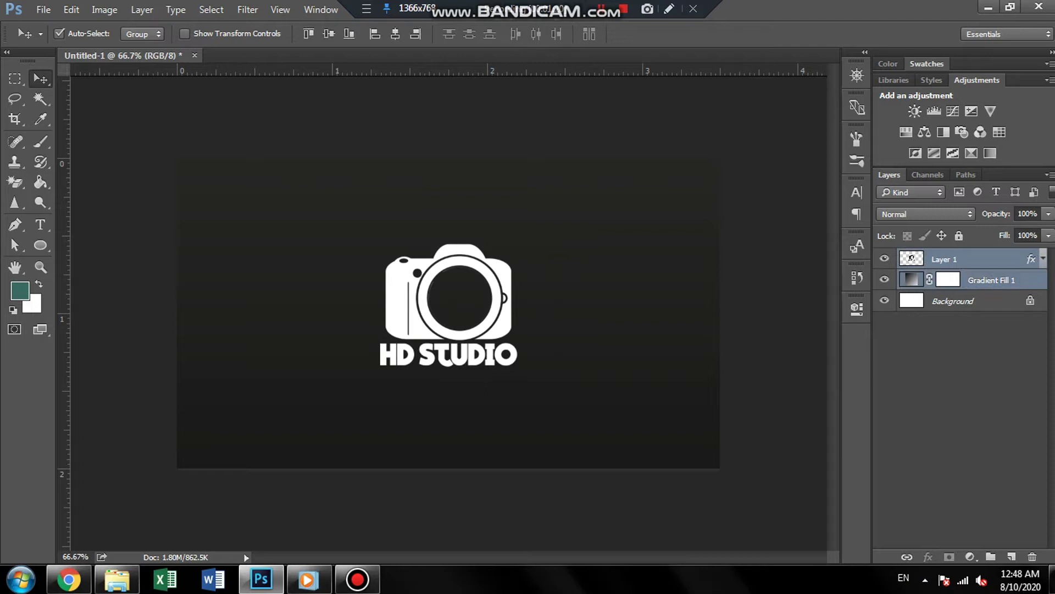
key("ctrl+g")
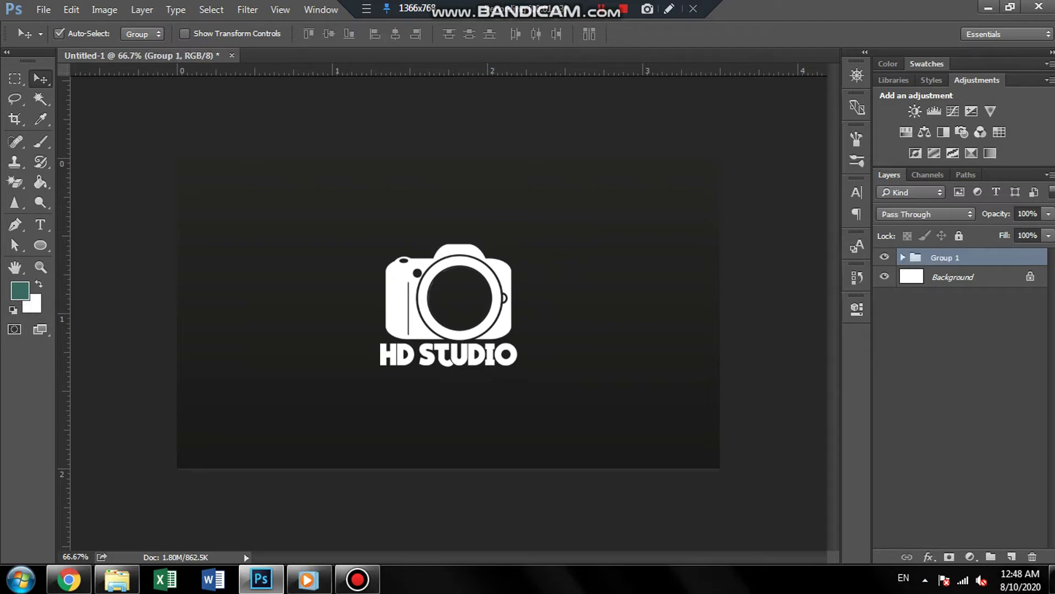
double_click(945, 257)
type("Back")
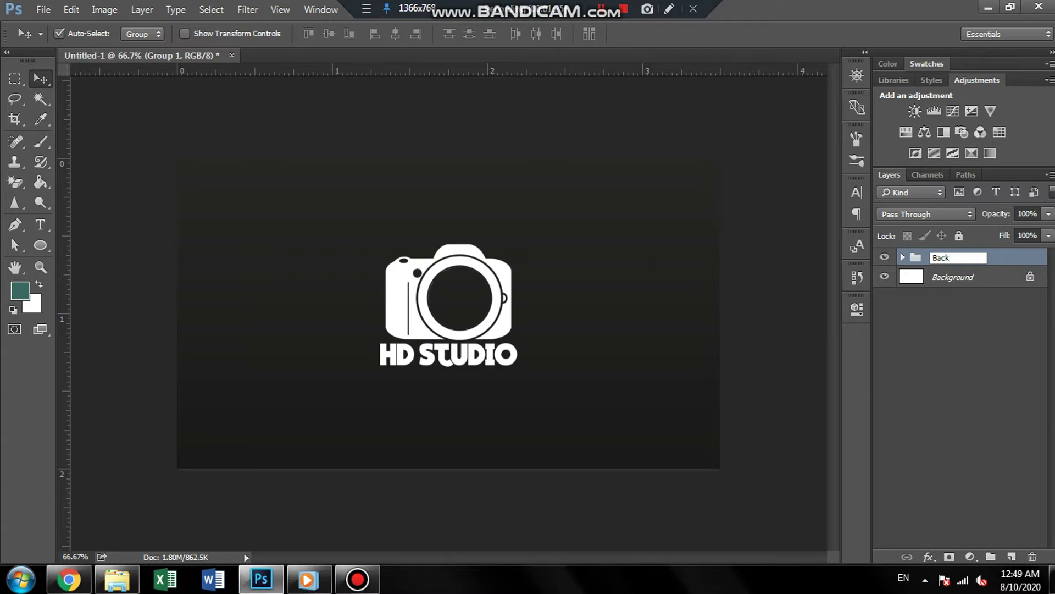
key("Return")
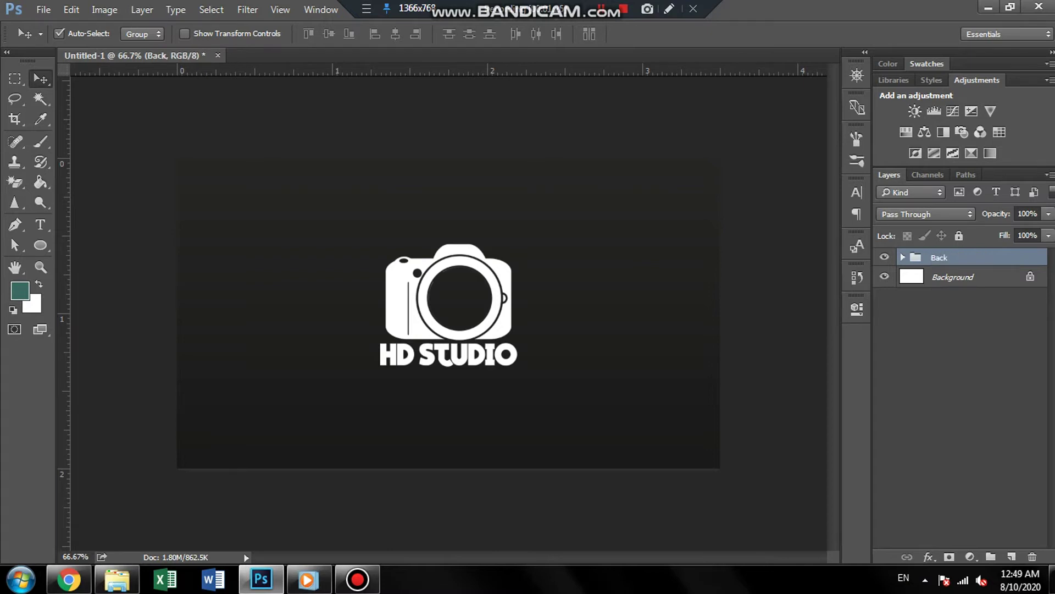
- Add an empty layer, hide the Back group, and add a new B&B Gradient Fill 2 layer
left_click(1011, 557)
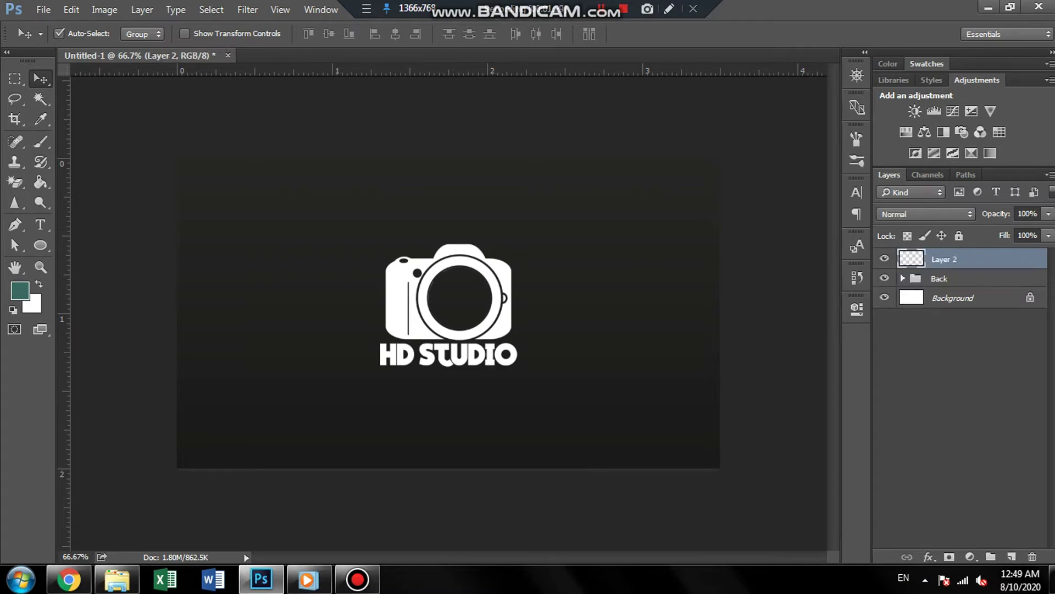
left_click(885, 278)
left_click(971, 556)
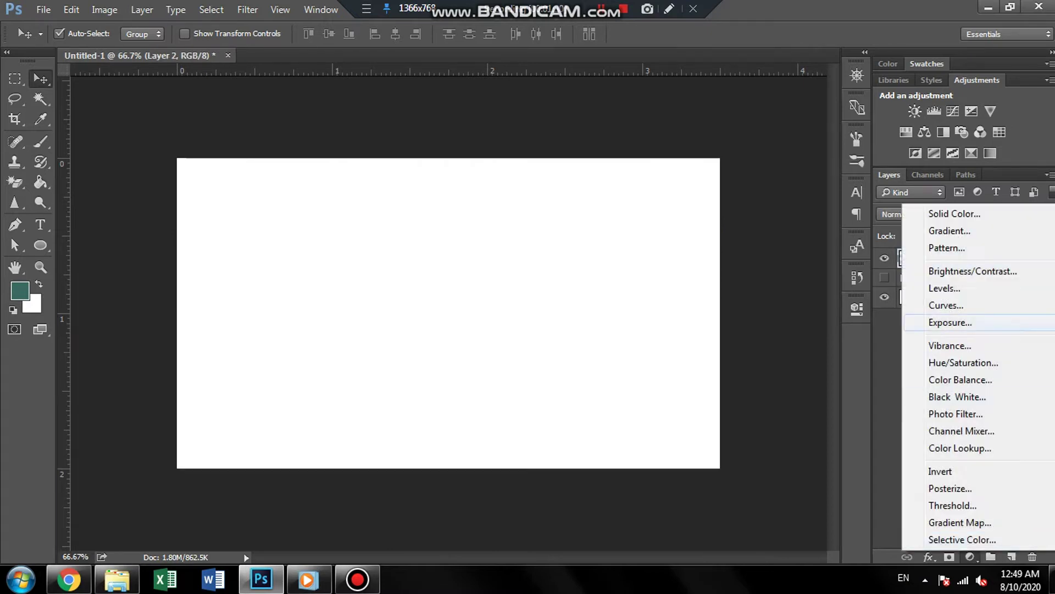
left_click(950, 230)
left_click(715, 191)
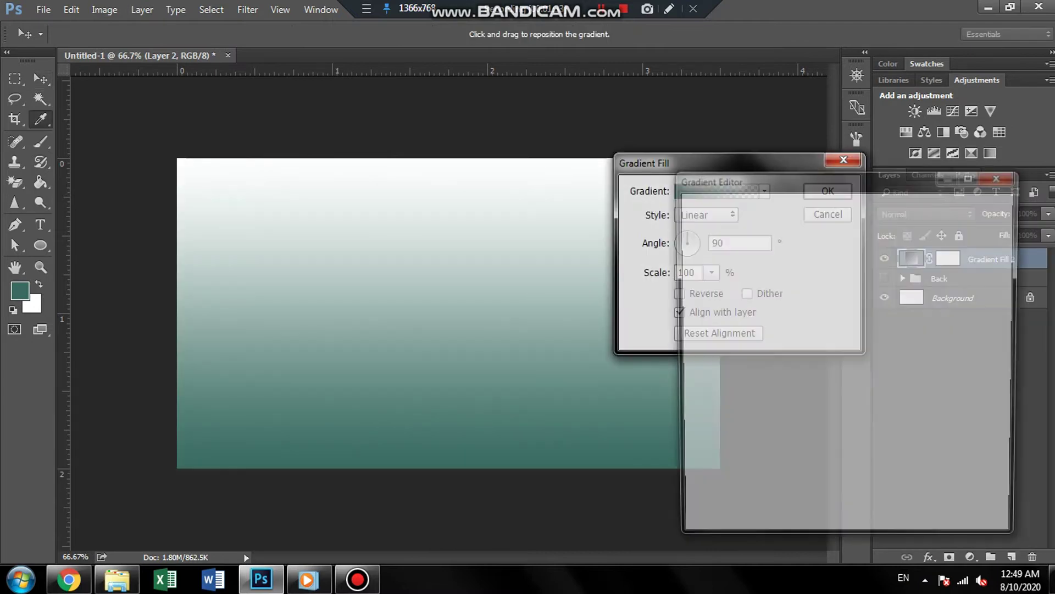
scroll(805, 260, "down", 3)
scroll(804, 260, "down", 2)
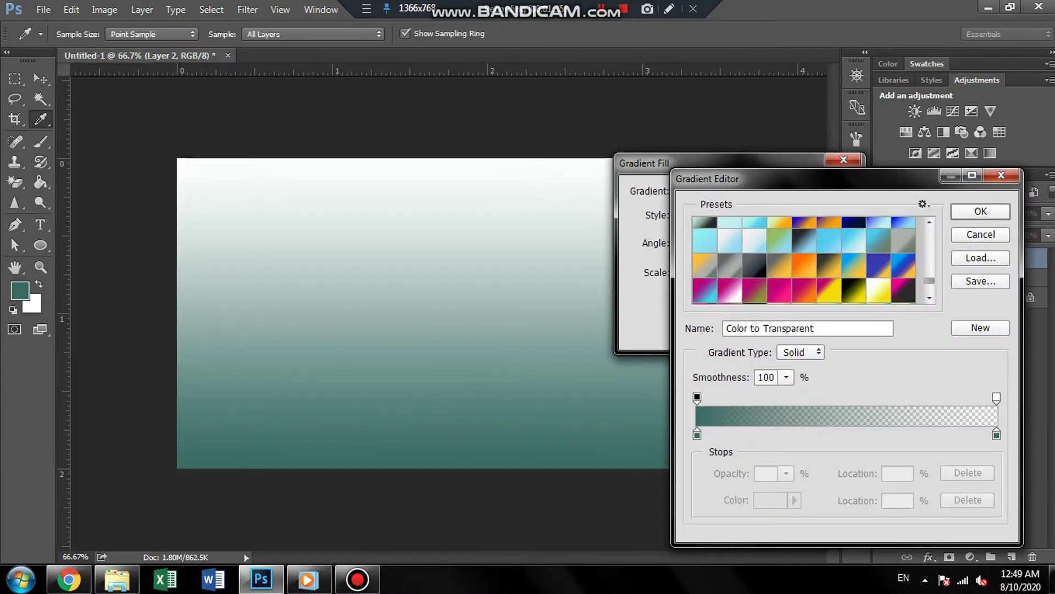
scroll(804, 260, "down", 2)
left_click(804, 292)
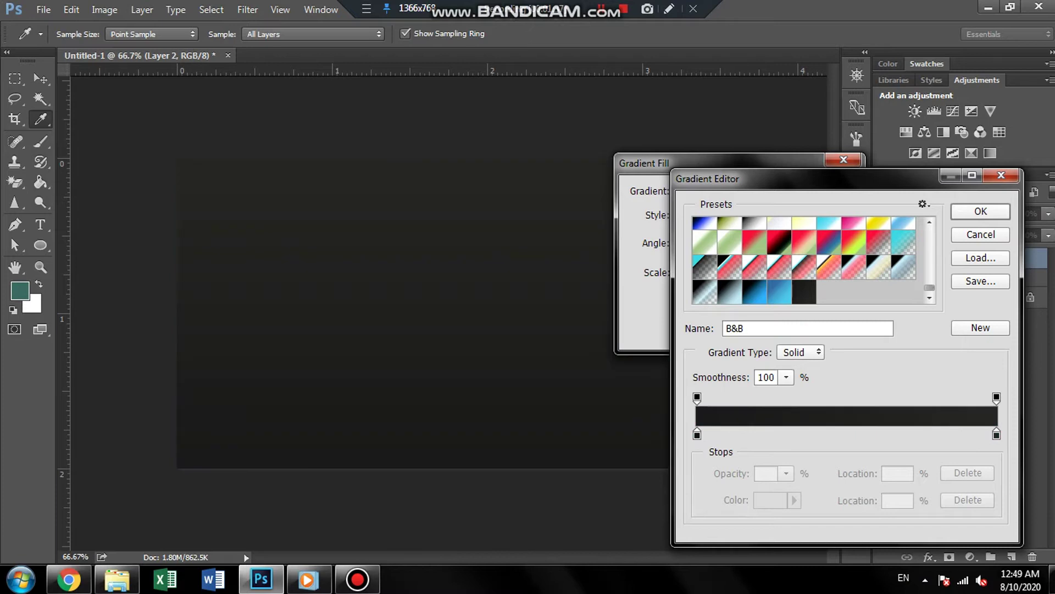
left_click(980, 211)
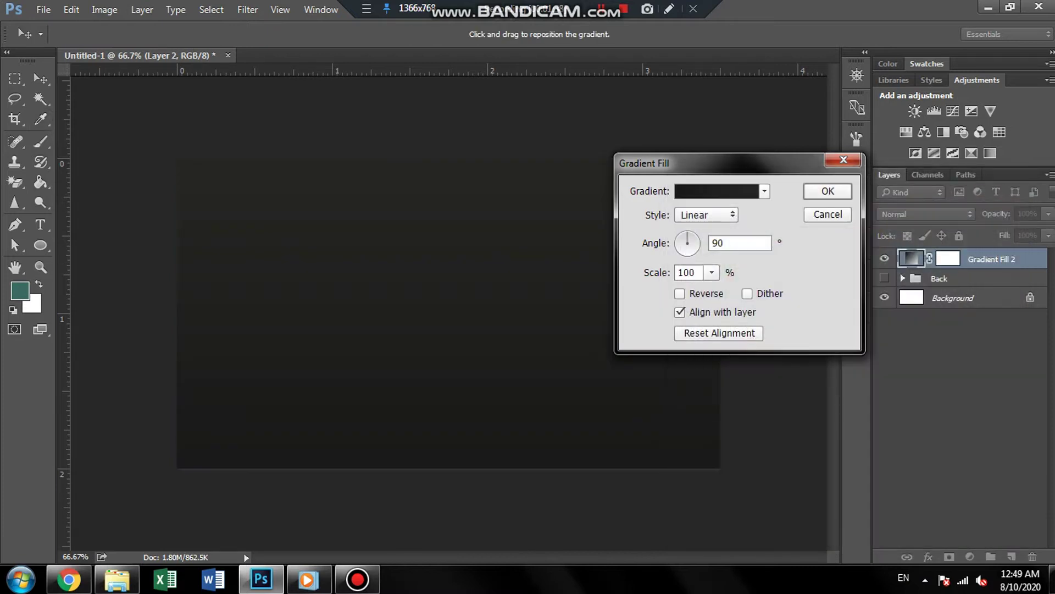
key("Return")
- Draw a large black, strokeless circle and move it half off the card's left edge
key("u")
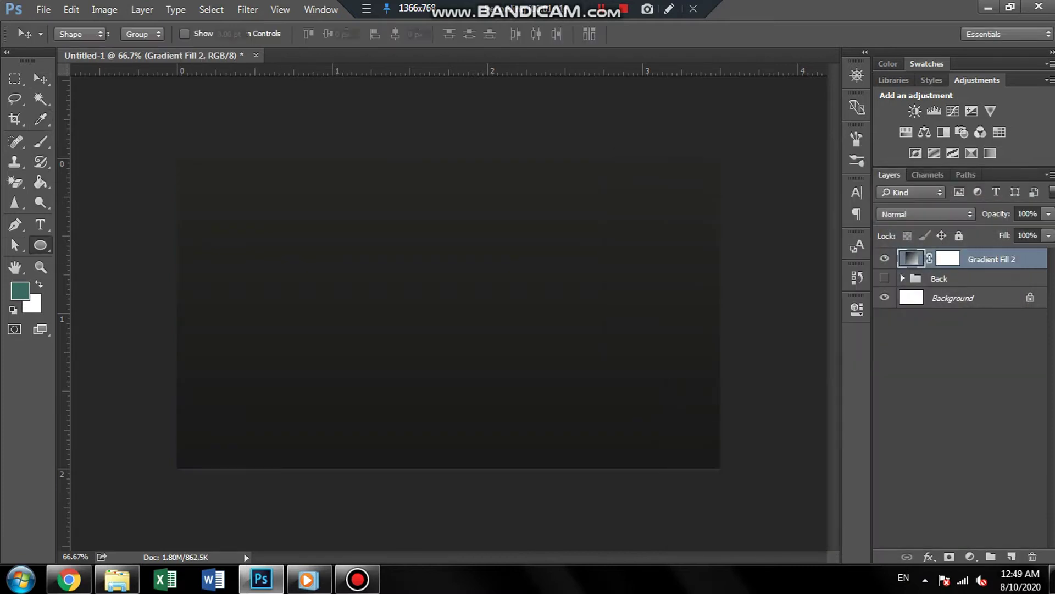
left_click_drag(262, 185, 600, 524)
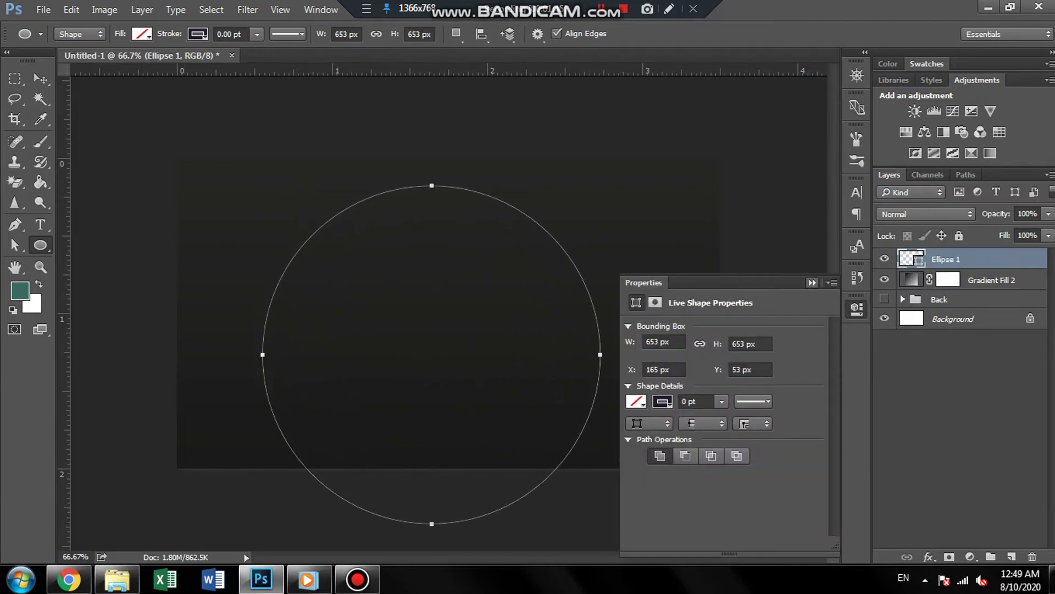
left_click(812, 283)
left_click(197, 34)
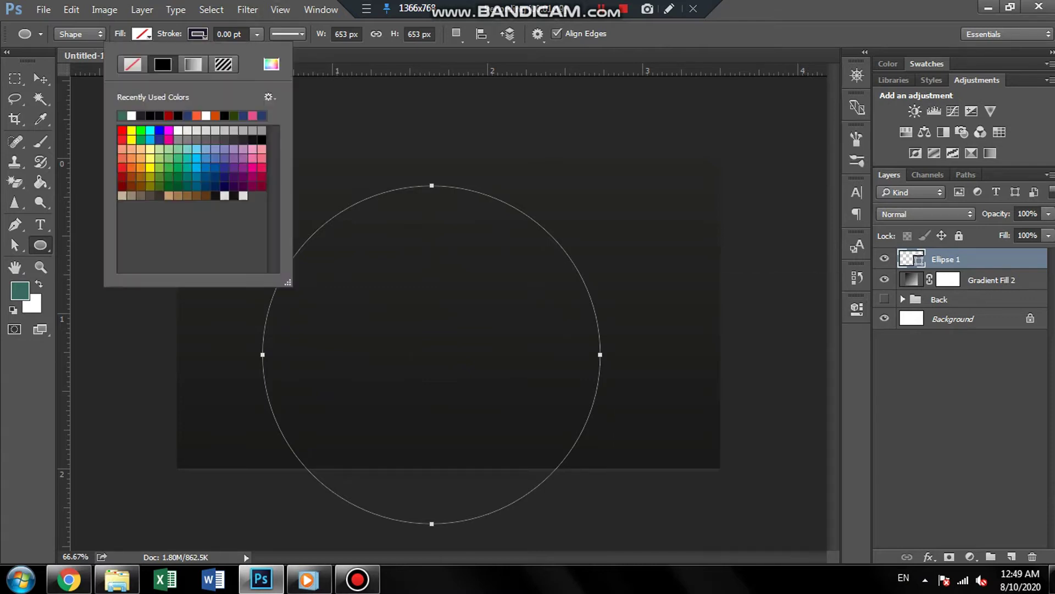
left_click(132, 65)
left_click(142, 34)
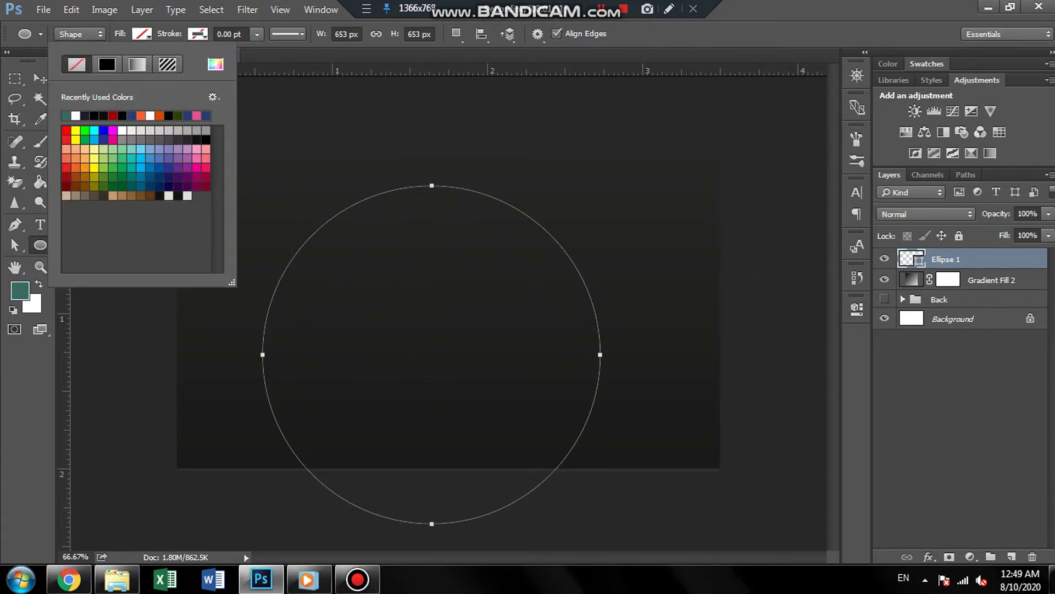
left_click(107, 64)
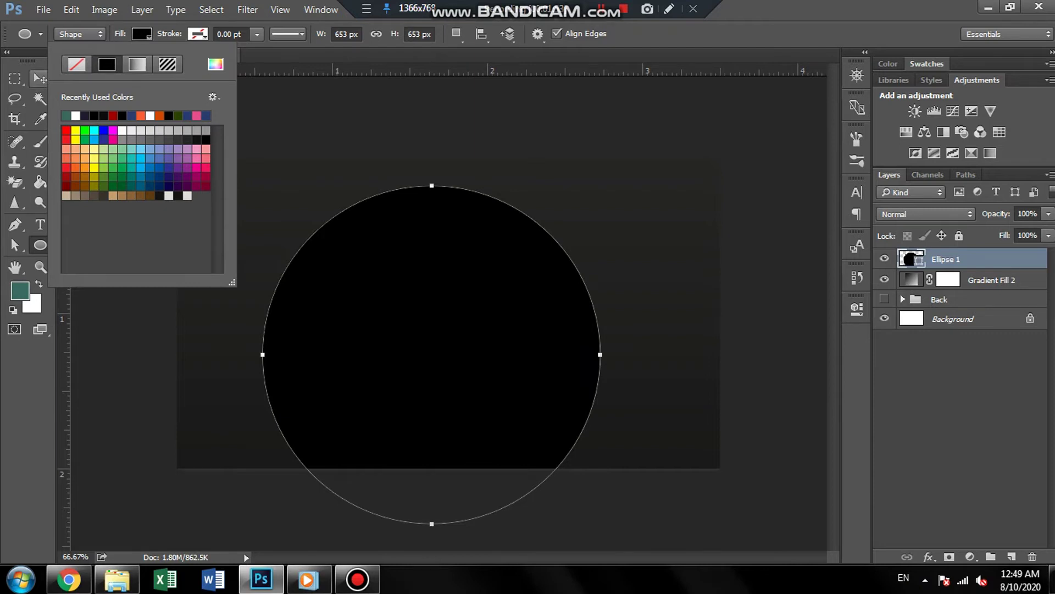
left_click(40, 78)
left_click_drag(470, 292, 290, 220)
mouse_move(283, 177)
left_mouse_down()
mouse_move(287, 209)
mouse_move(301, 216)
mouse_move(307, 204)
mouse_move(288, 207)
left_mouse_up()
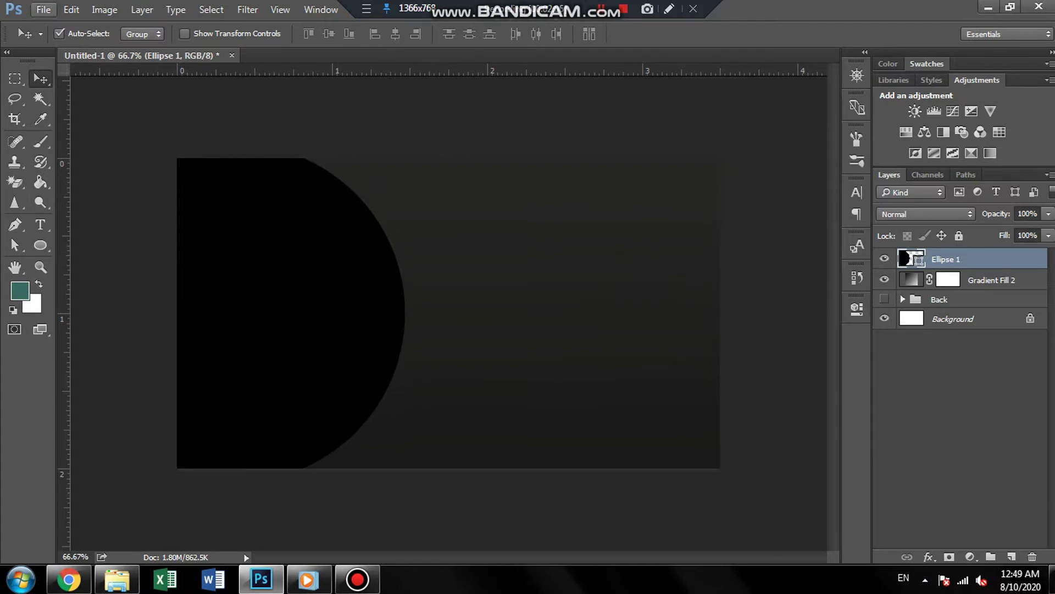
- Cut the whole lens_14 photo, close it unsaved, and paste it into the card
left_click(43, 9)
left_click(66, 40)
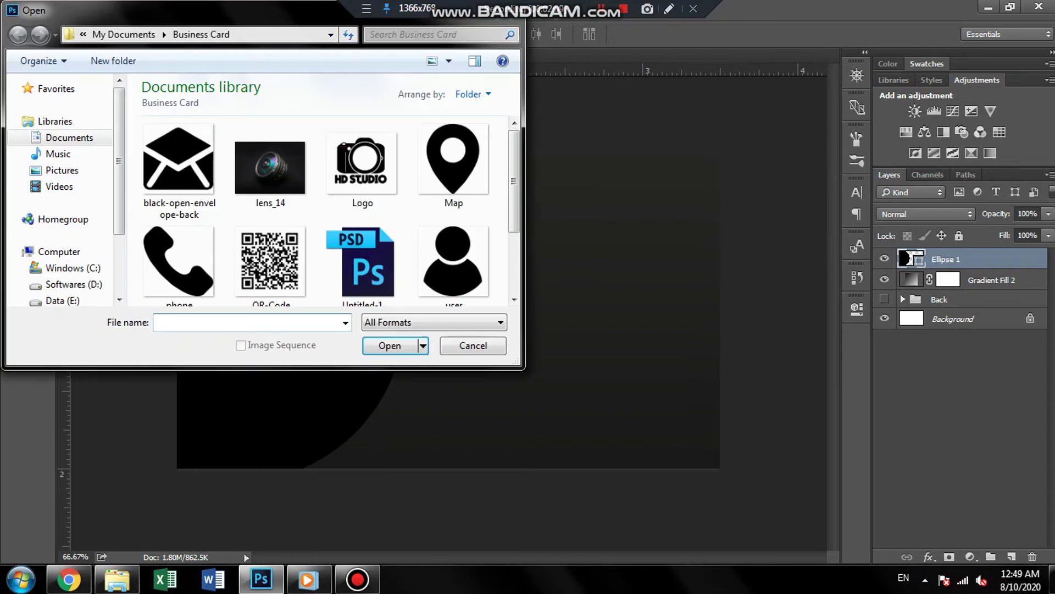
double_click(279, 174)
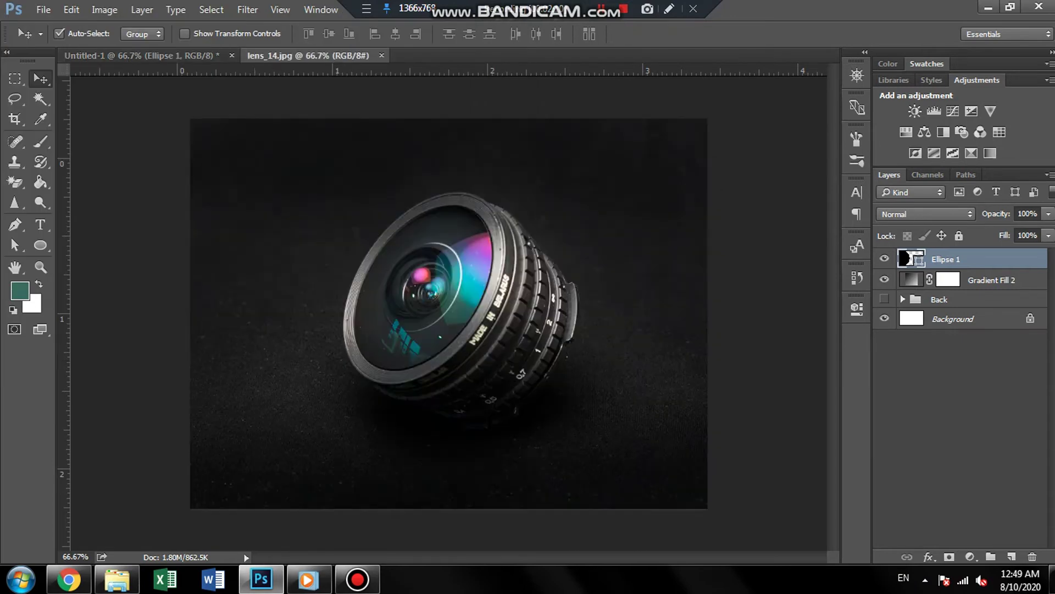
key("ctrl+a")
key("ctrl+x")
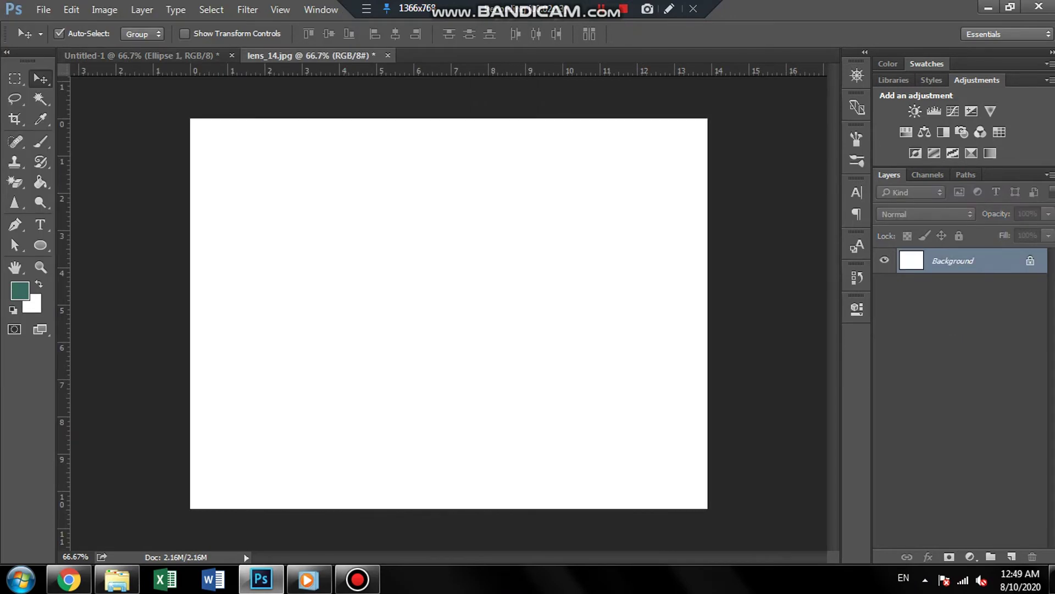
key("ctrl+w")
key("n")
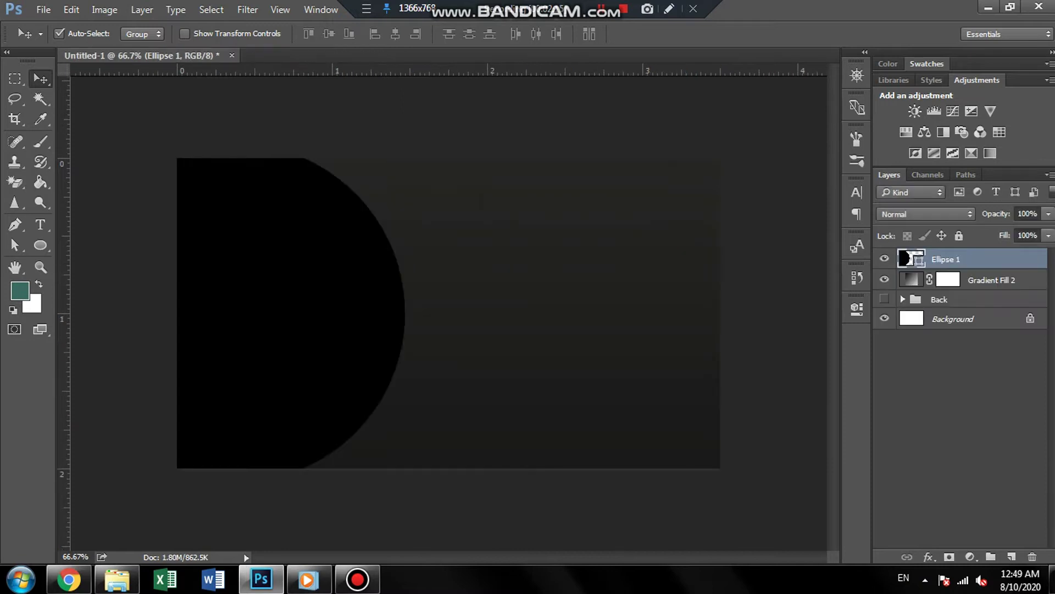
key("ctrl+v")
key("ctrl+t")
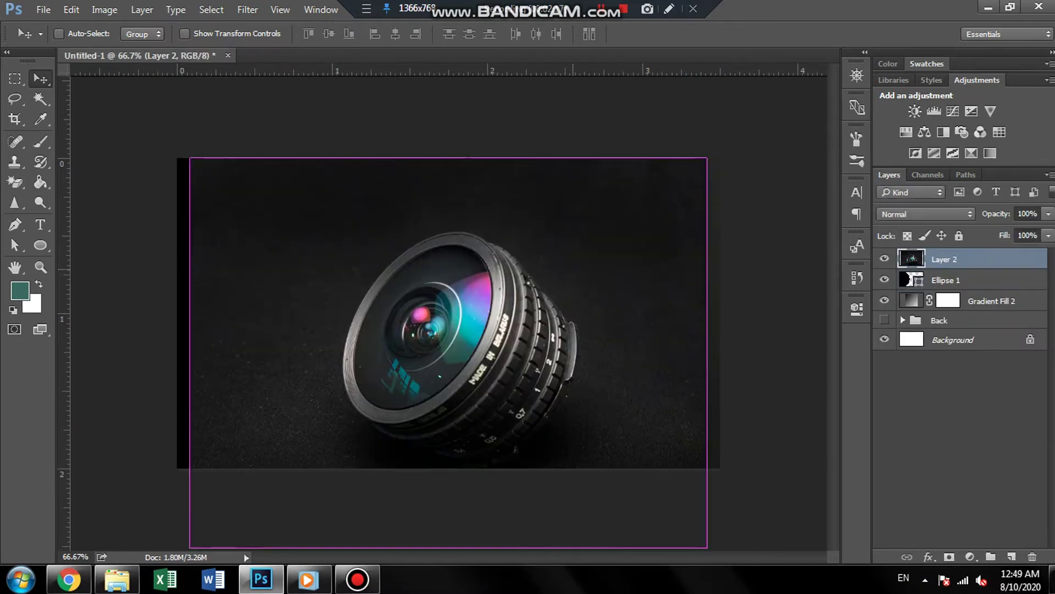
- Flip the lens photo horizontally and clip it into the black half-circle
right_click(482, 278)
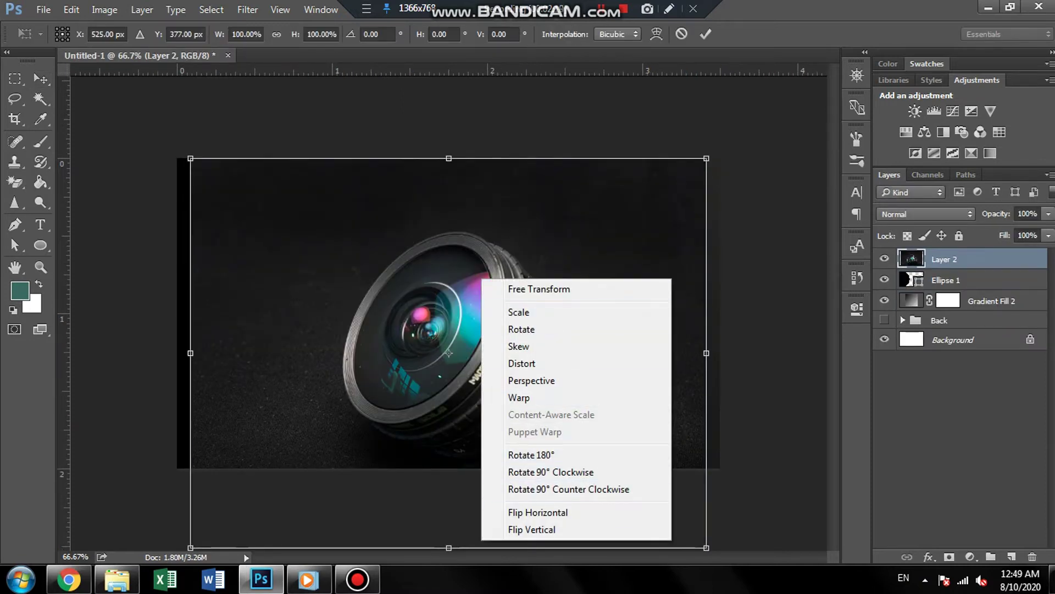
left_click(539, 512)
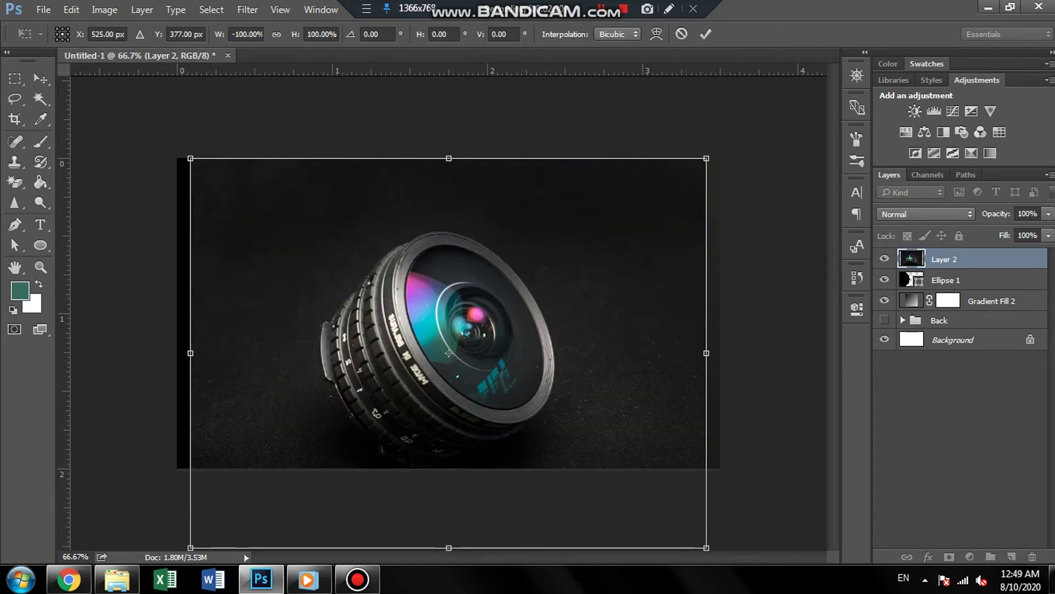
key("Return")
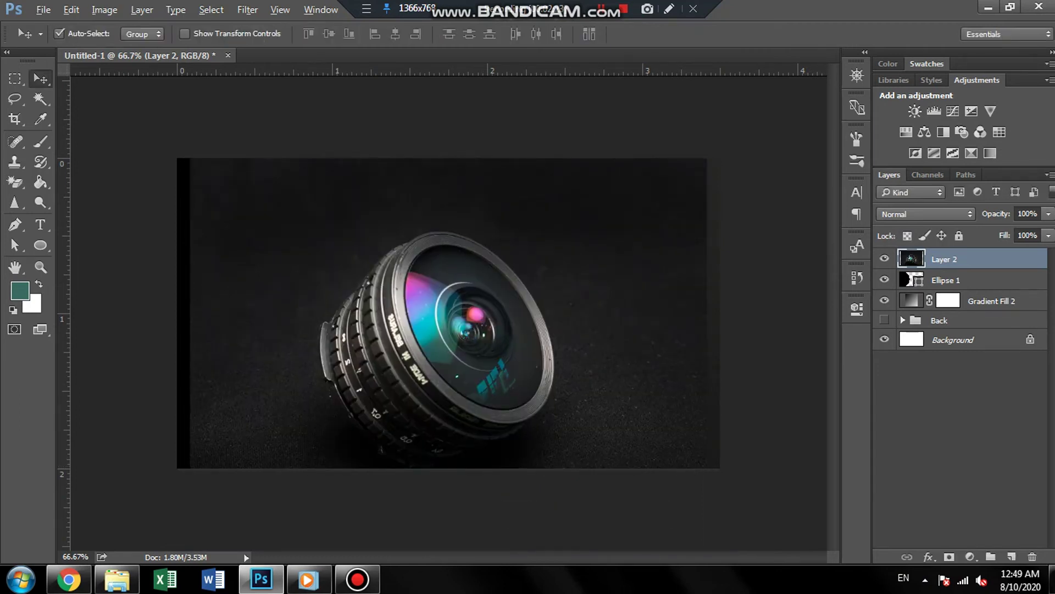
key("ctrl+alt+g")
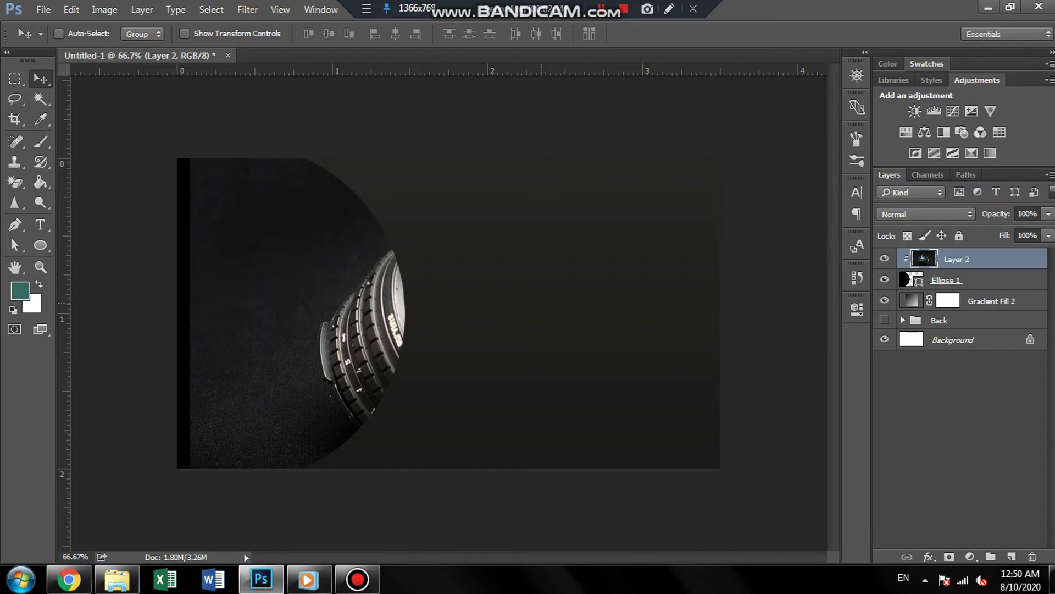
key("ctrl+t")
- Resize the clipped lens photo to about 79.6% and shift it up-left within the half-circle
mouse_move(706, 158)
left_mouse_down()
mouse_move(634, 214)
mouse_move(470, 188)
left_mouse_up()
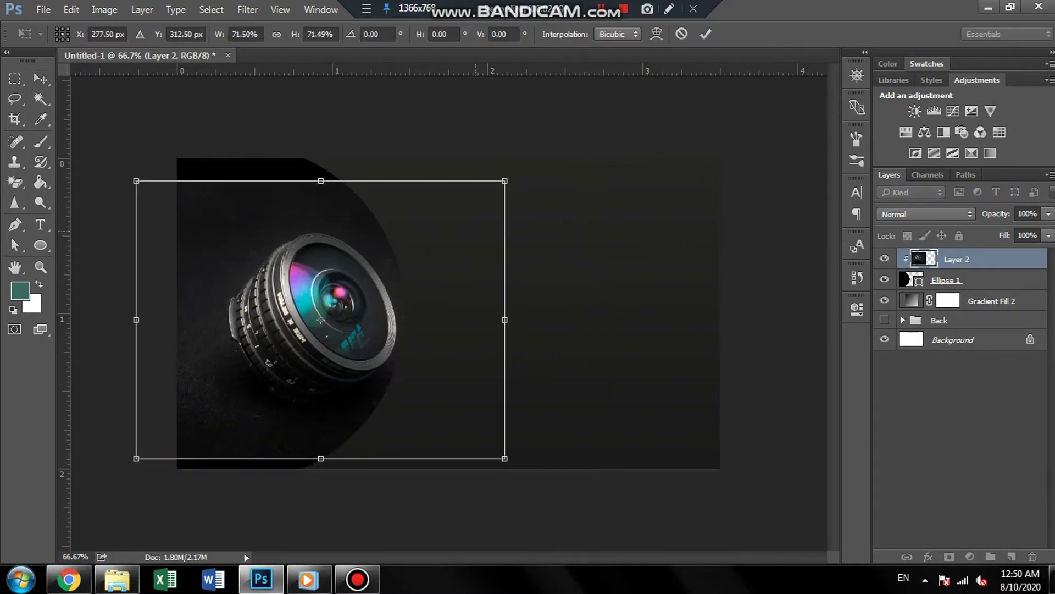
left_click_drag(505, 458, 533, 480)
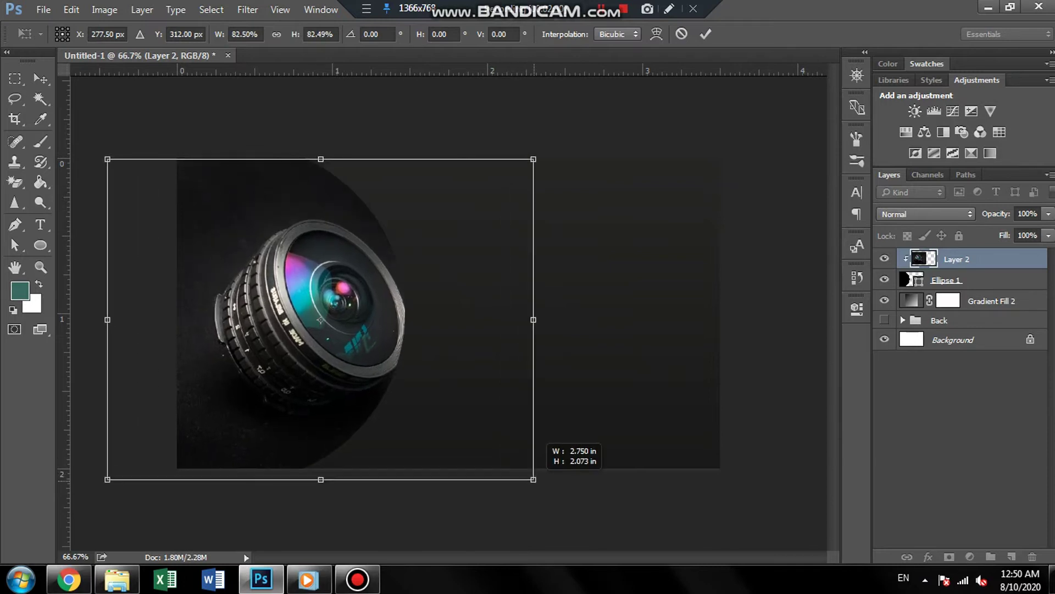
mouse_move(494, 380)
left_mouse_down()
mouse_move(465, 374)
mouse_move(473, 377)
left_mouse_up()
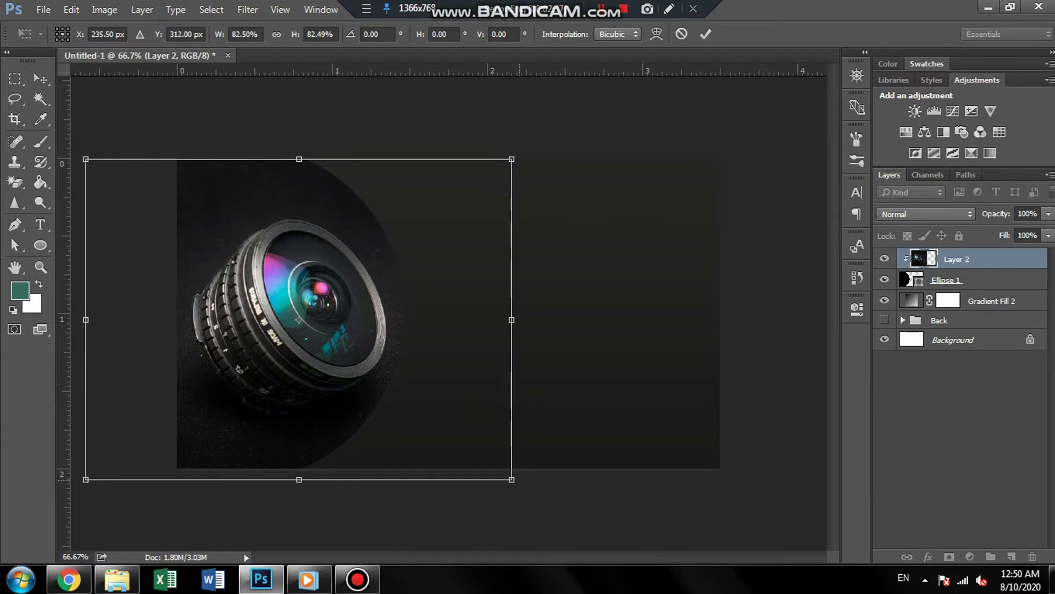
left_click_drag(512, 480, 504, 474)
left_click_drag(491, 383, 491, 376)
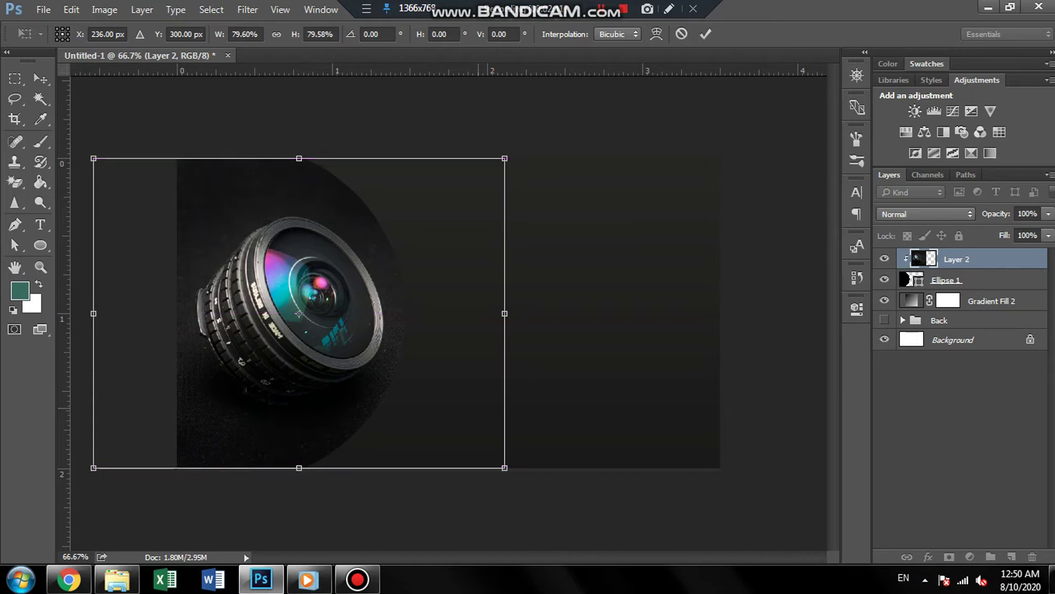
key("Return")
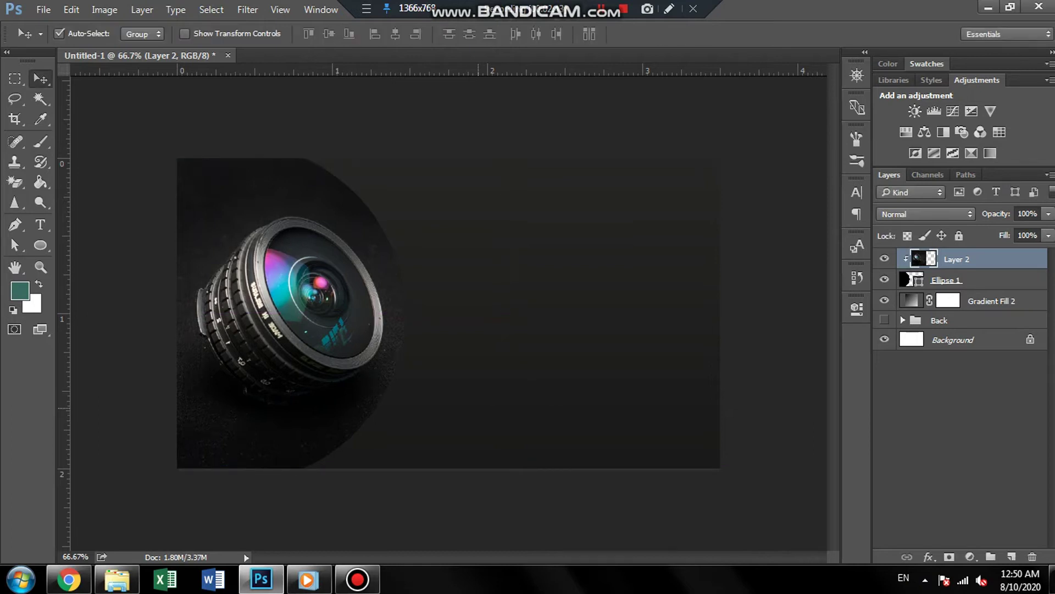
- Duplicate the Ellipse 1 black circle layer
key("alt+bracketleft")
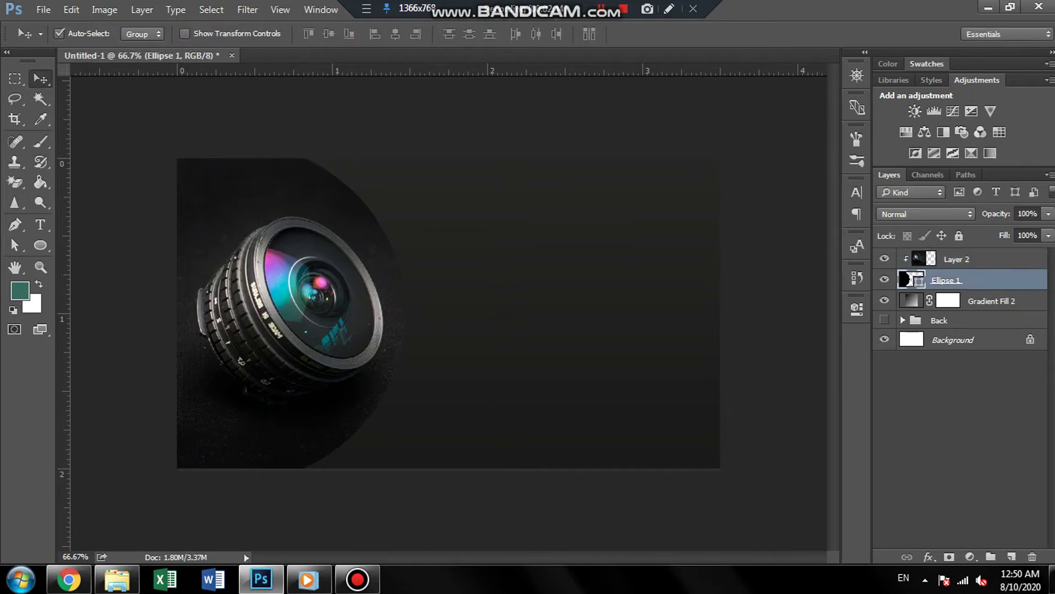
key("ctrl")
key("ctrl+j")
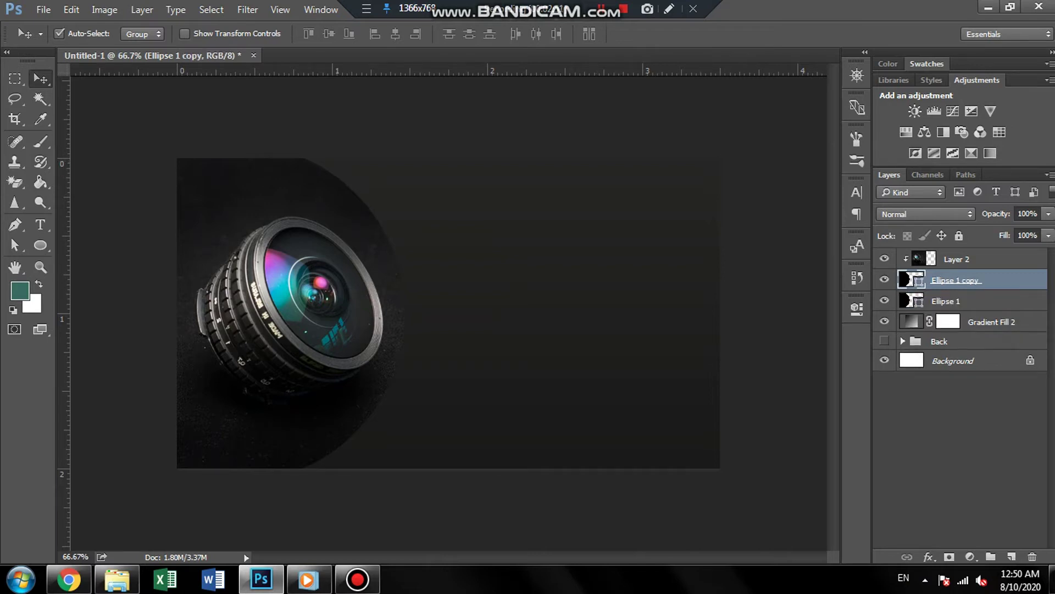
- Shift the original Ellipse 1 circle right so a black crescent rims the lens photo
key("alt+bracketleft")
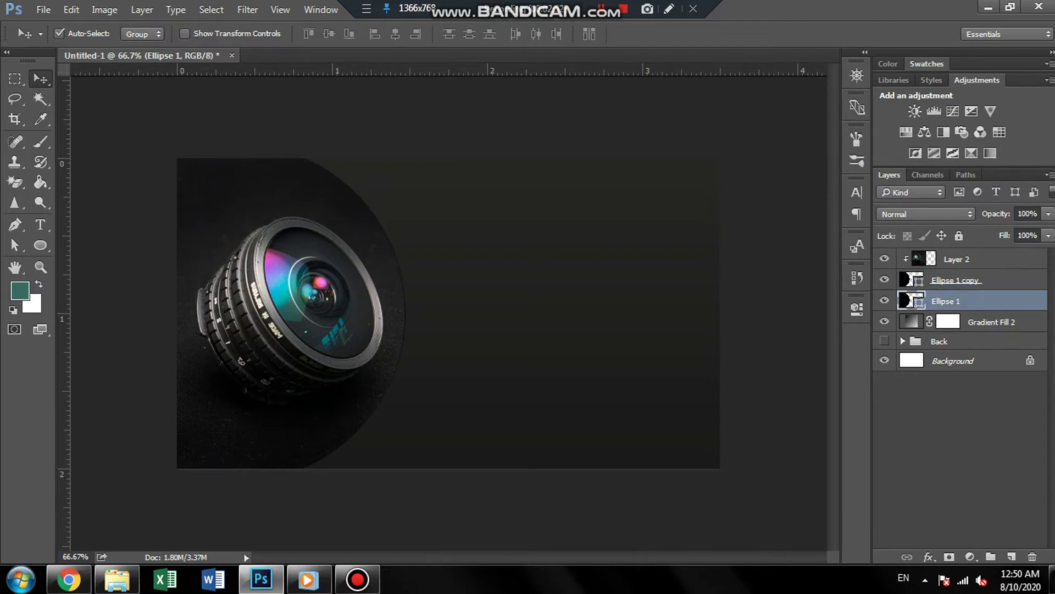
key("Right")
key("Right")
key("Right")
key("Right")
key("Right")
key("Right")
key("Right")
key("Right")
key("Right")
key("Right")
key("Right")
key("Right")
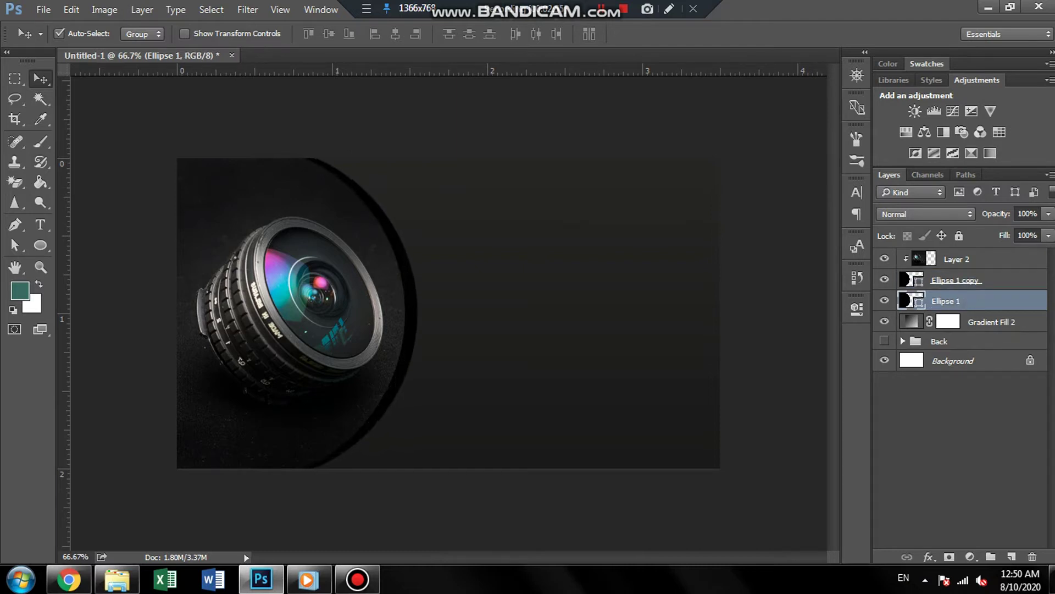
key("Right")
key("Right")
key("Right")
key("Right")
key("Right")
key("Right")
key("Right")
key("Right")
key("Right")
key("Right")
key("Right")
key("Right")
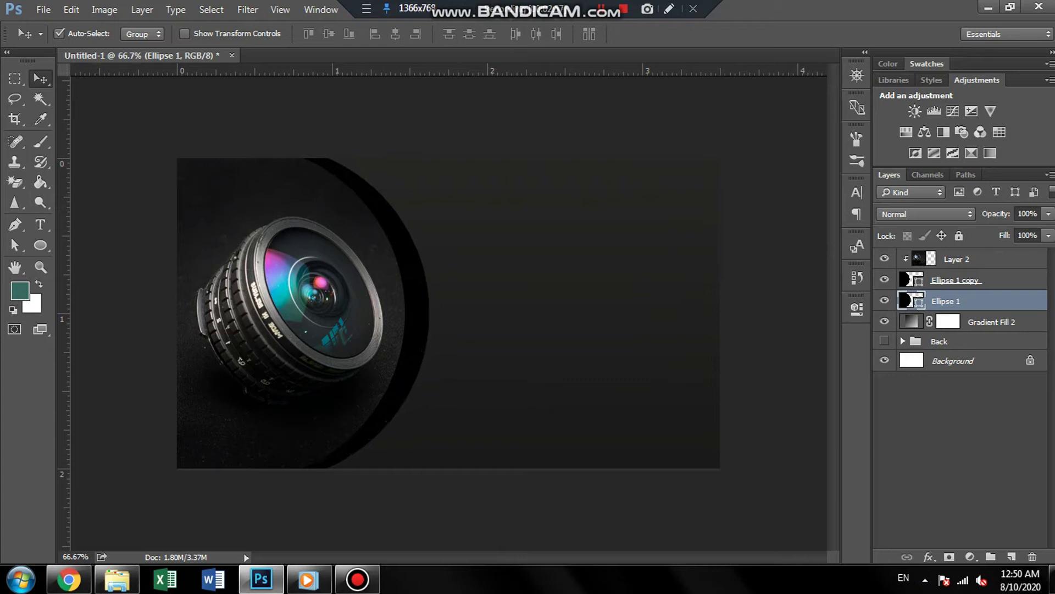
key("Right")
key("Right")
key("Right")
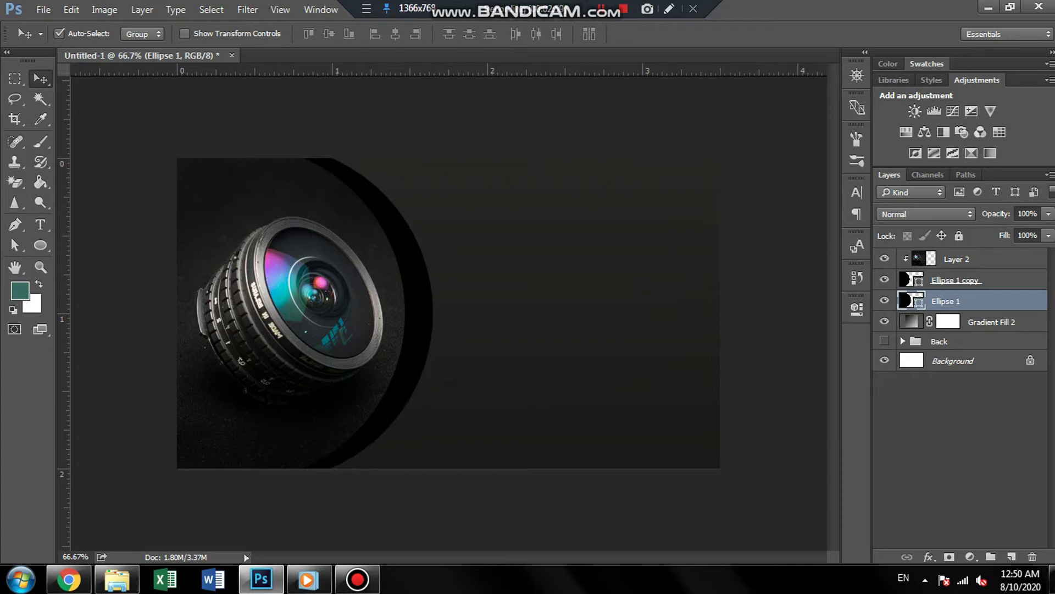
key("ctrl+t")
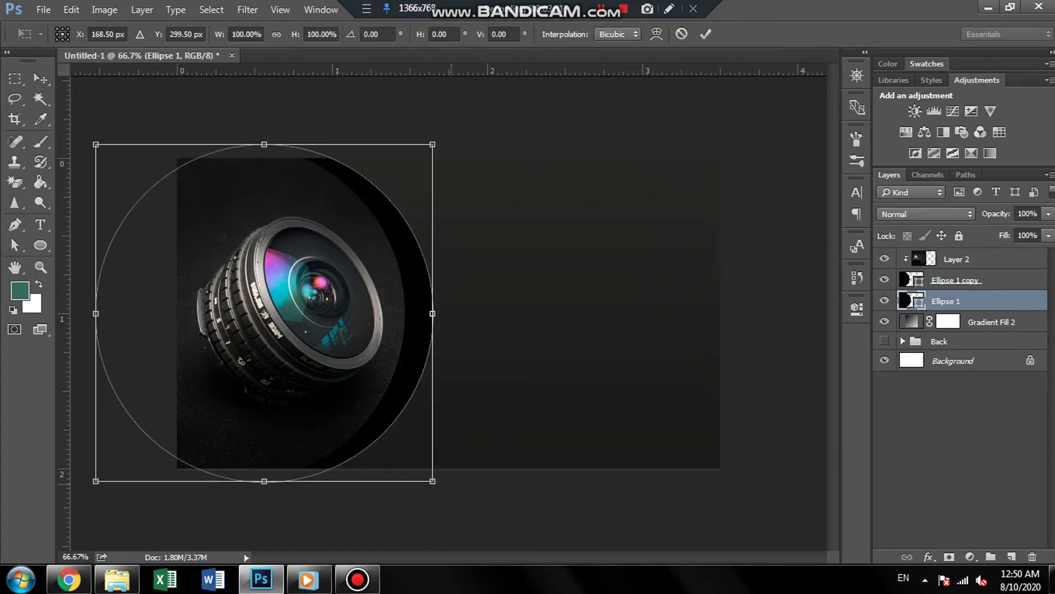
left_click_drag(433, 481, 445, 495)
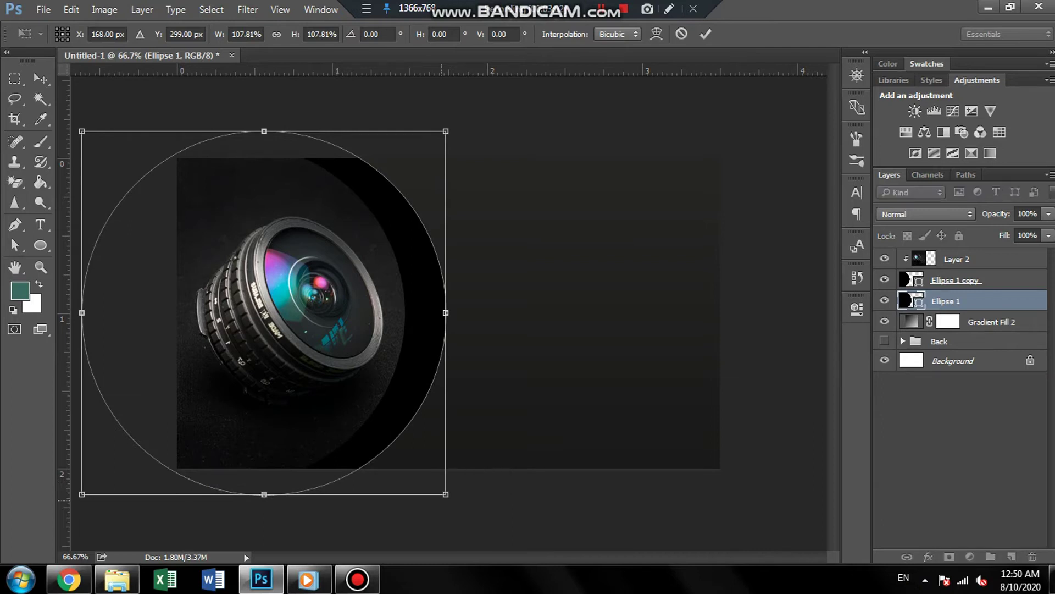
key("ctrl+z")
left_click_drag(421, 303, 437, 304)
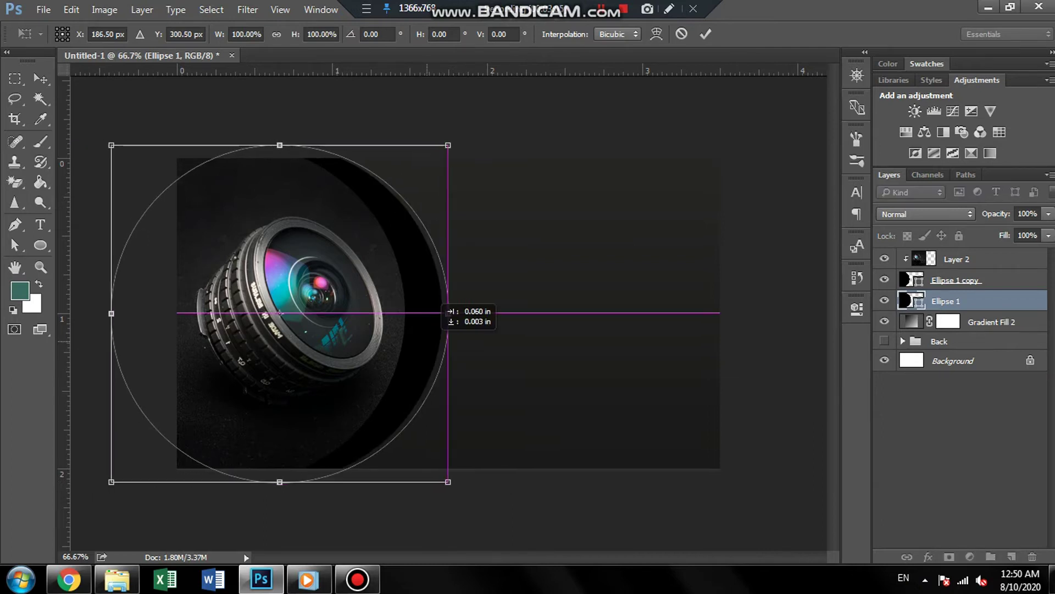
key("Return")
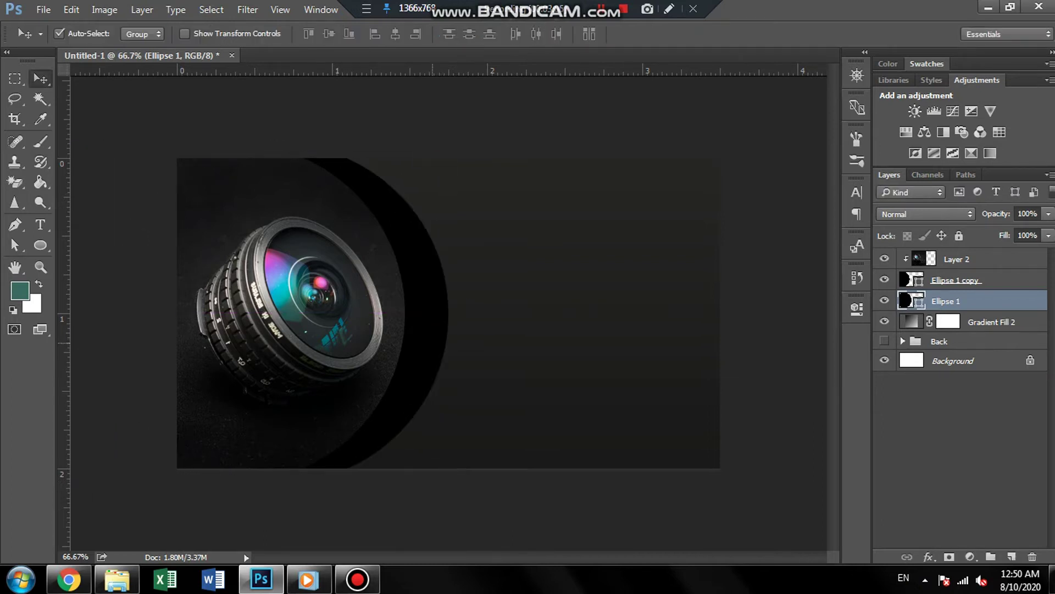
left_click(41, 245)
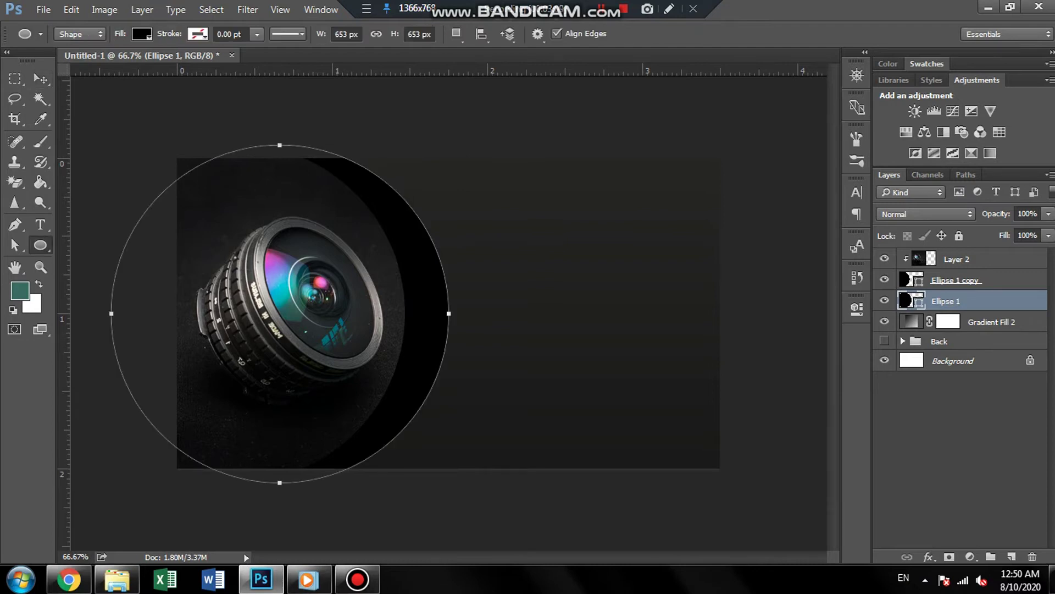
left_click(142, 34)
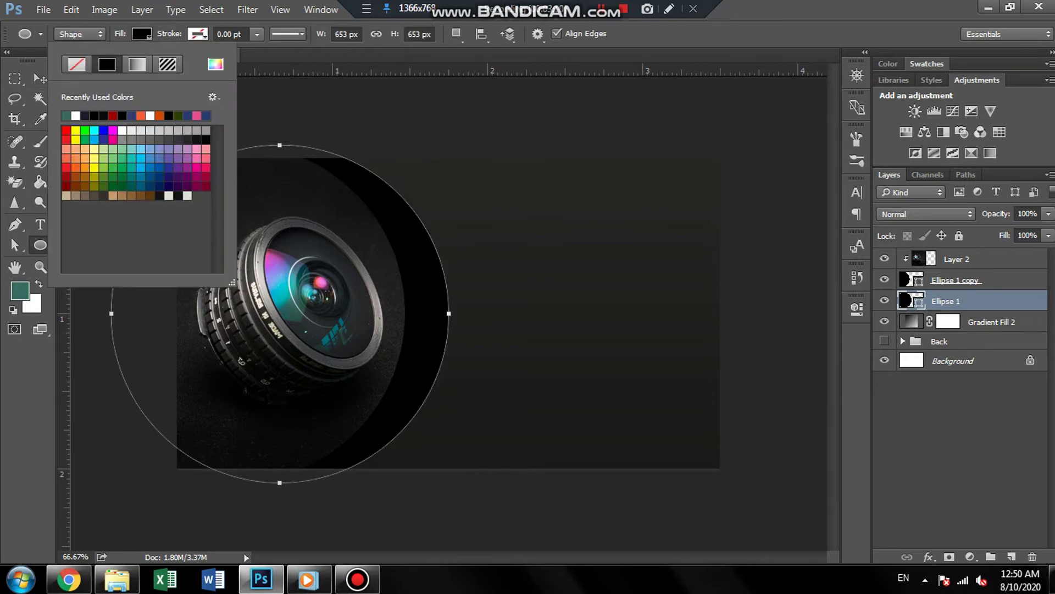
left_click(77, 64)
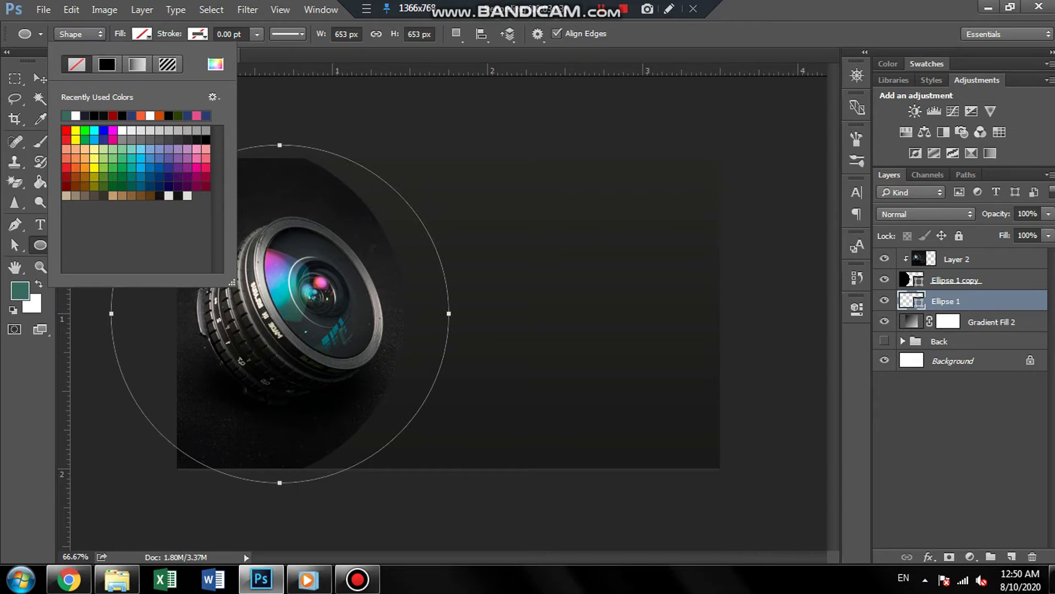
left_click(107, 63)
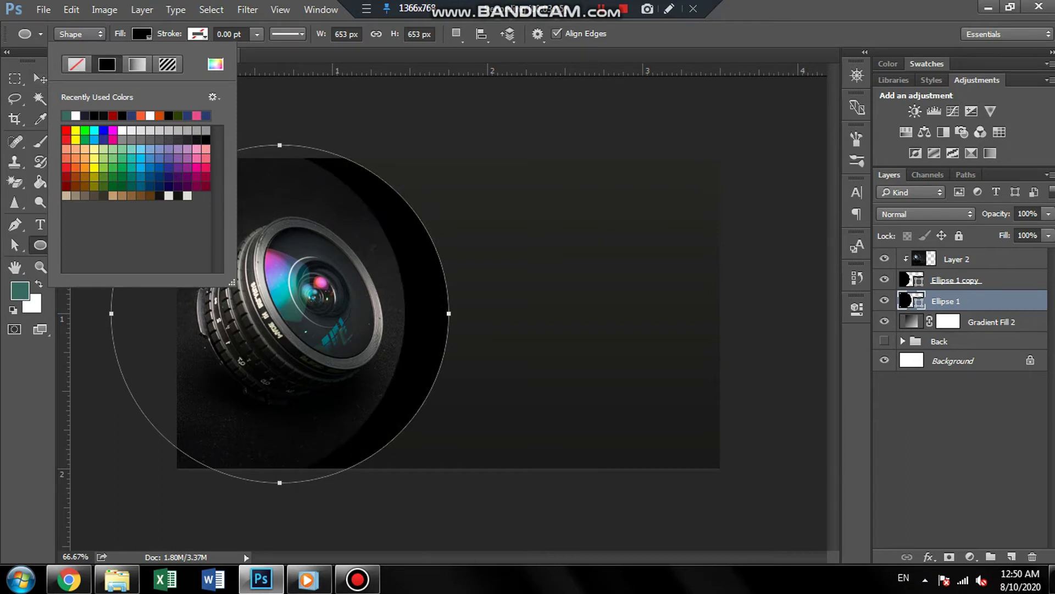
left_click(77, 64)
left_click(142, 34)
left_click(142, 33)
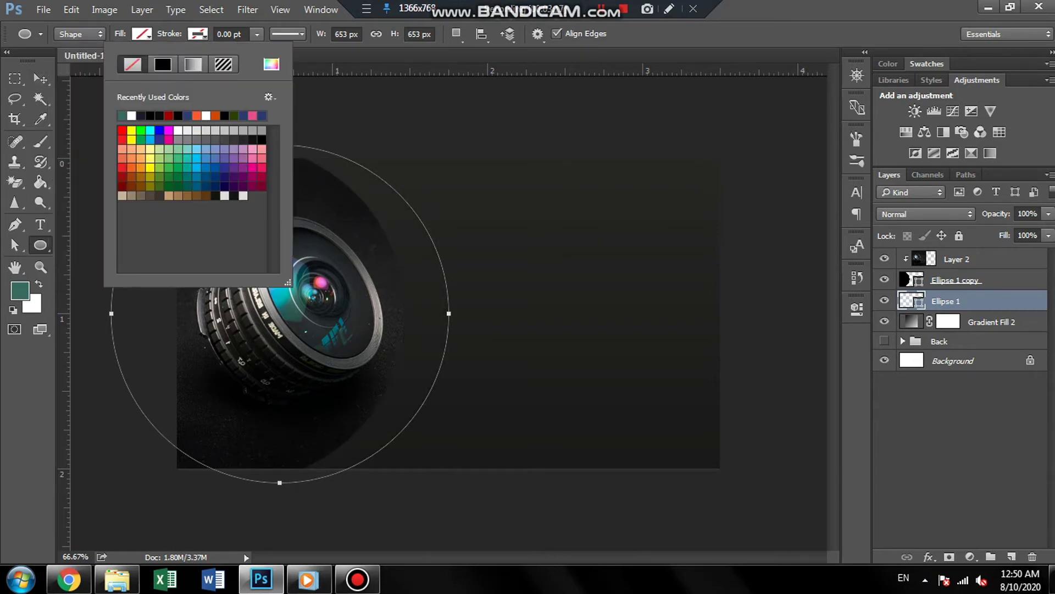
left_click(163, 63)
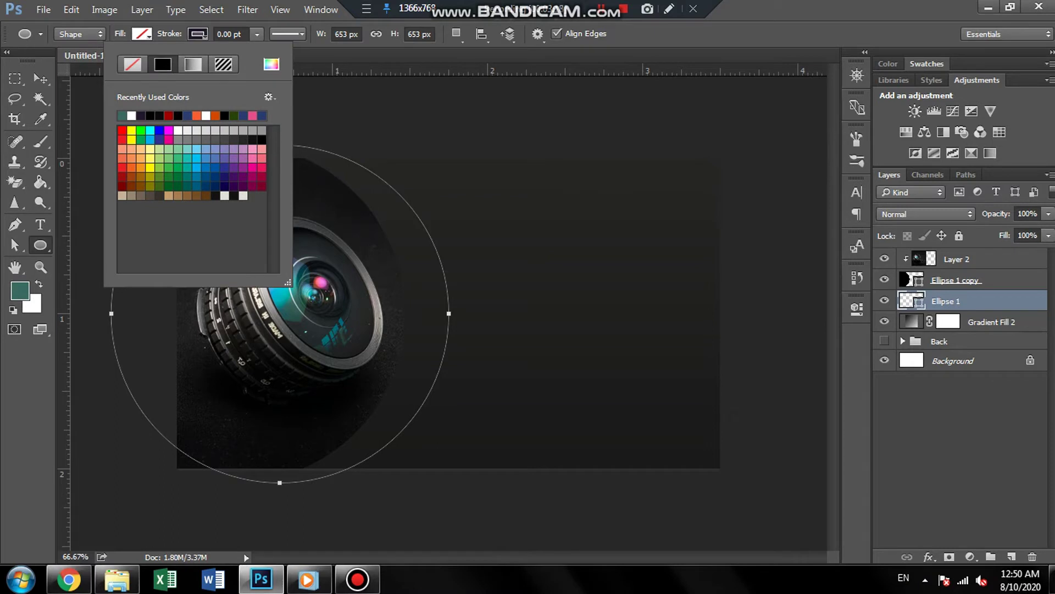
left_click(257, 34)
left_click_drag(258, 52, 268, 52)
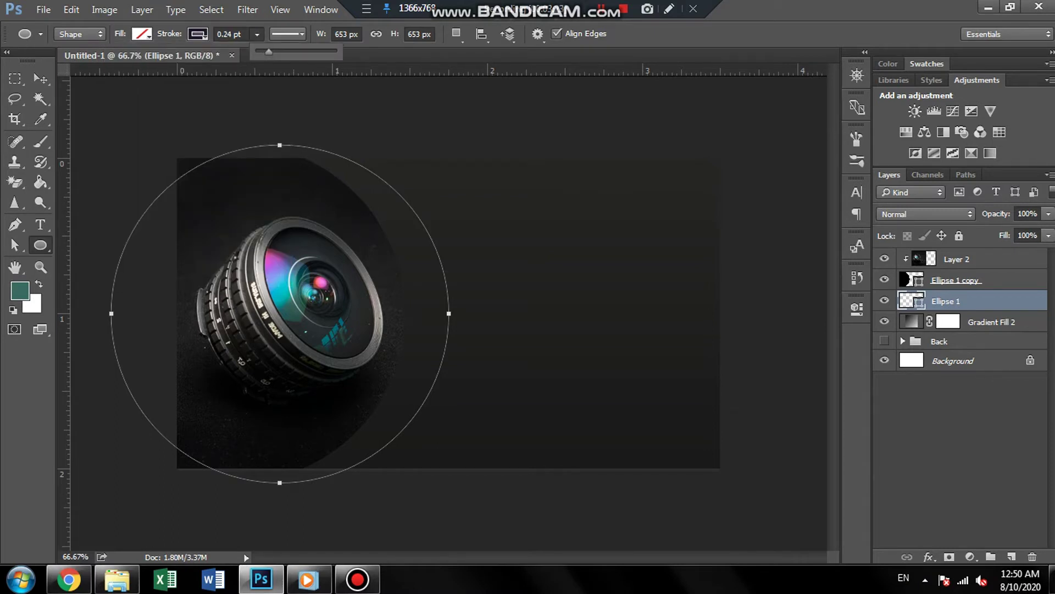
key("v")
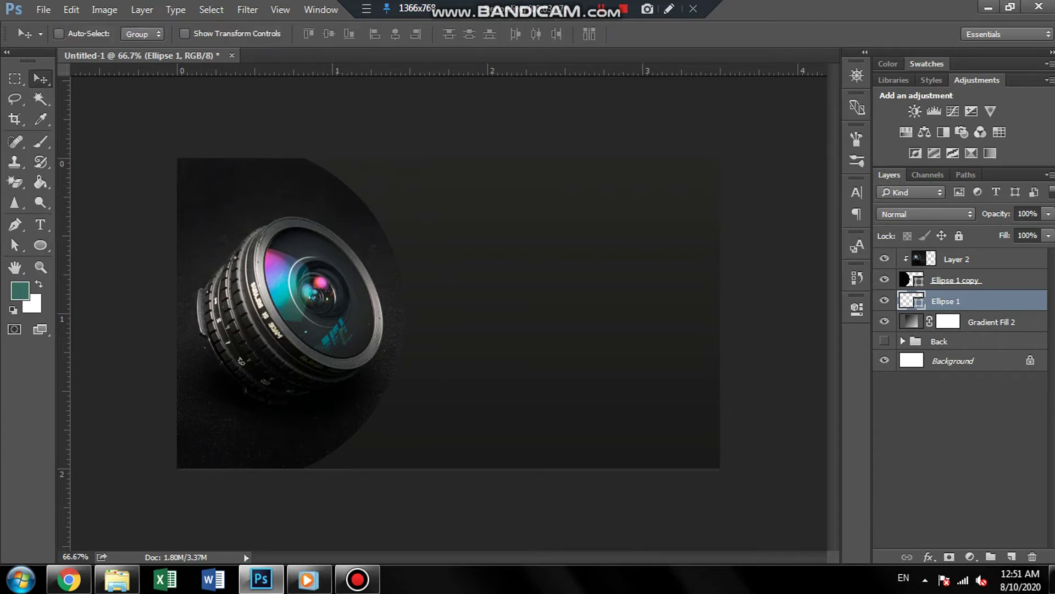
key("shift+Right")
key("shift+Right")
key("shift+Right")
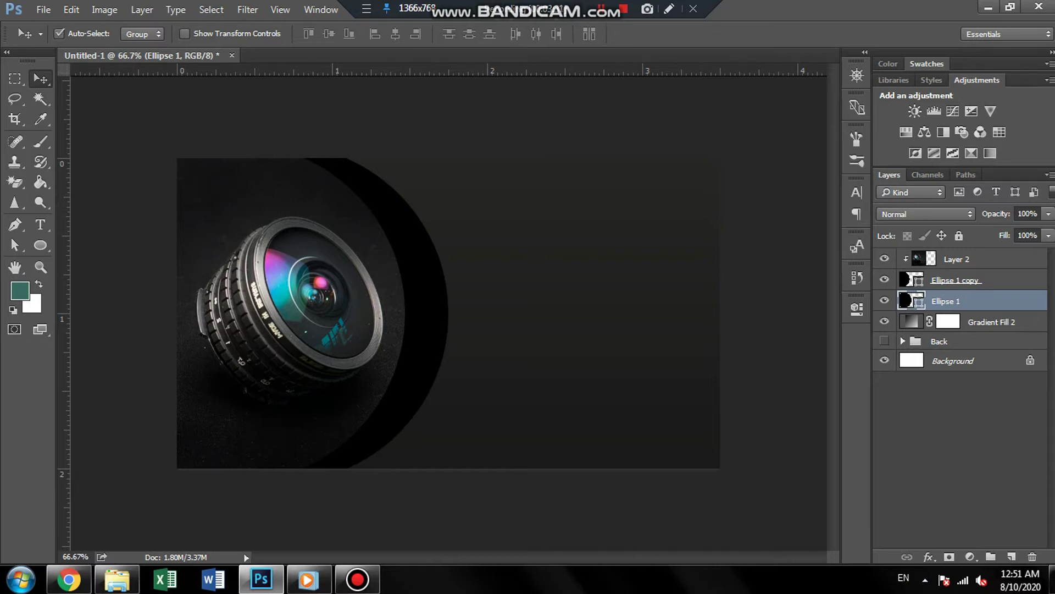
- Give Ellipse 1 a teal #3a6b62 Stroke layer style
double_click(1001, 300)
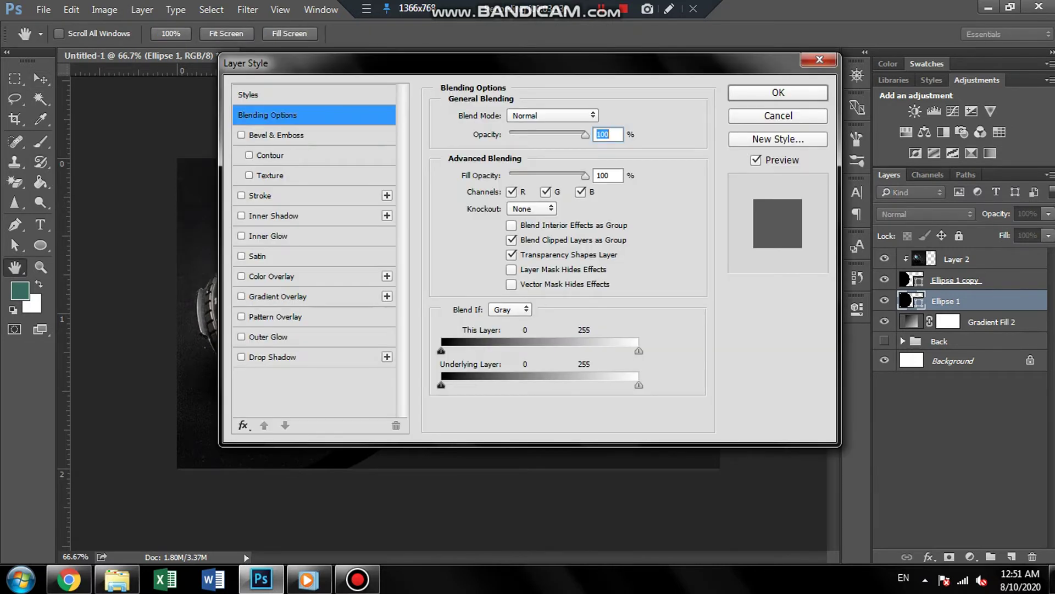
left_click_drag(495, 62, 707, 30)
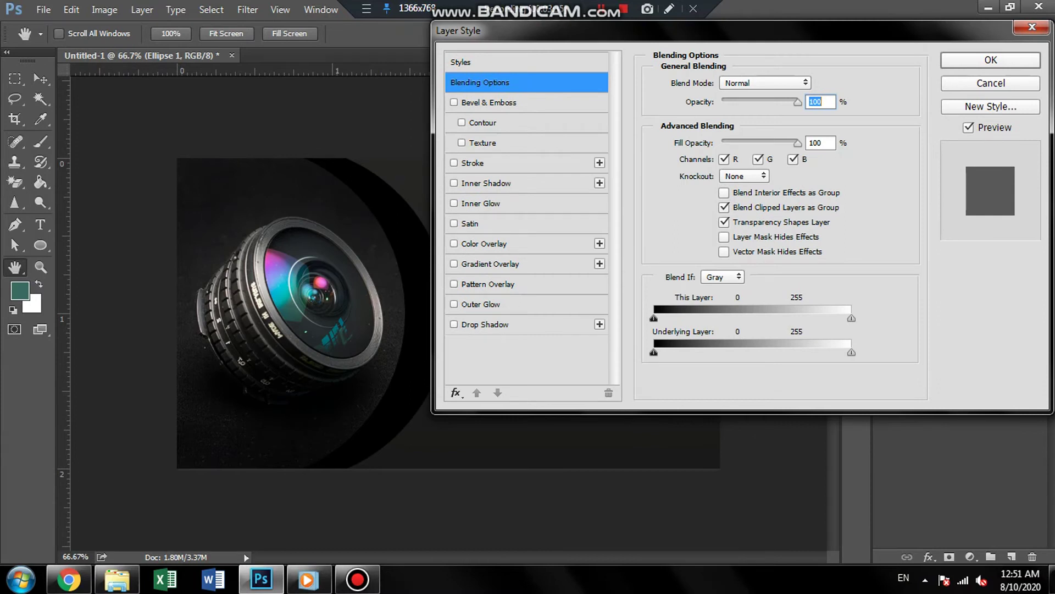
left_click(472, 163)
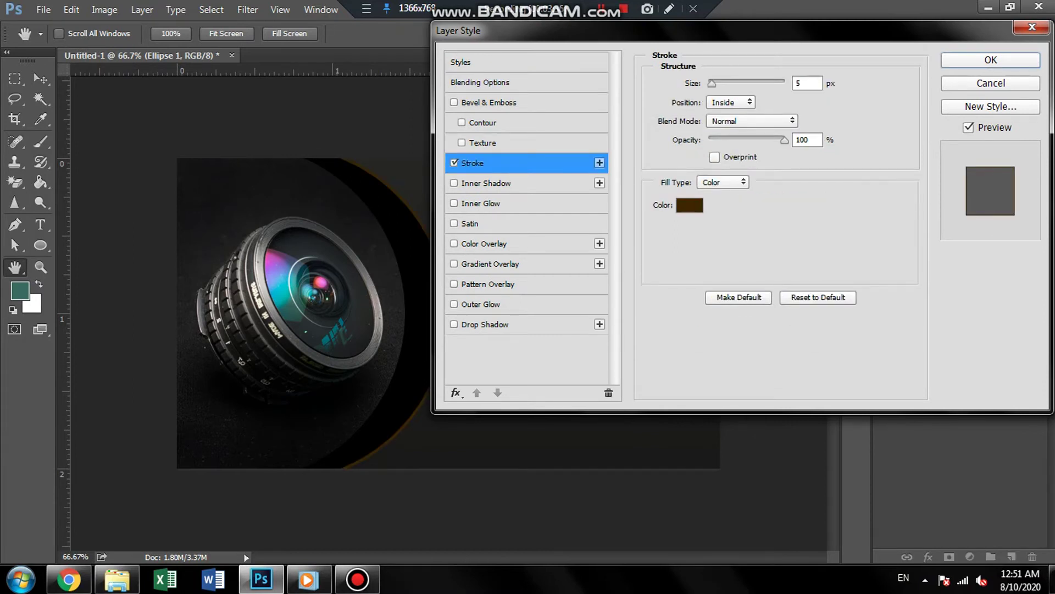
left_click(690, 205)
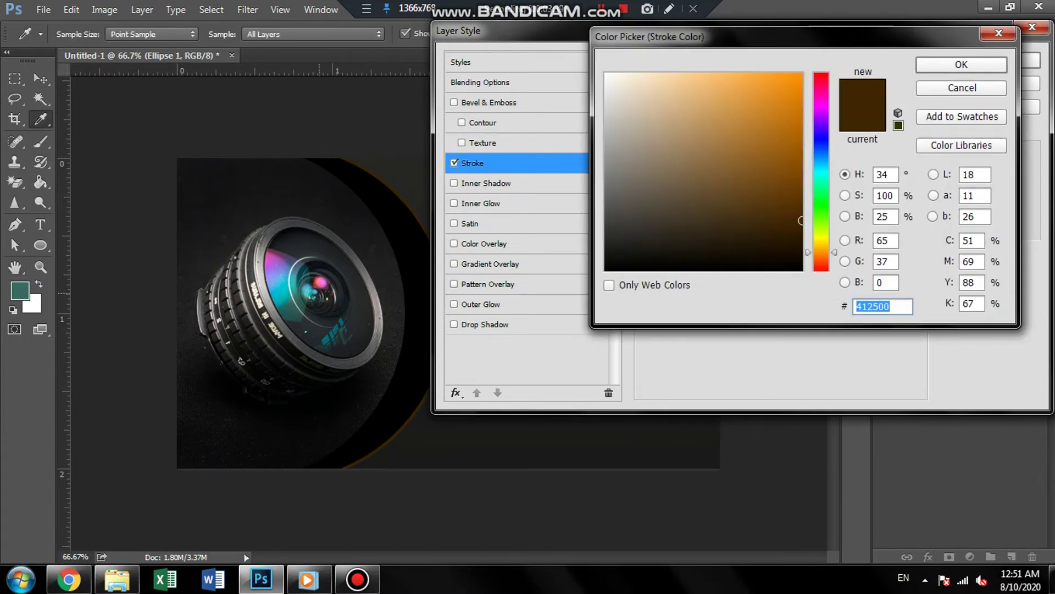
type("3a6b62")
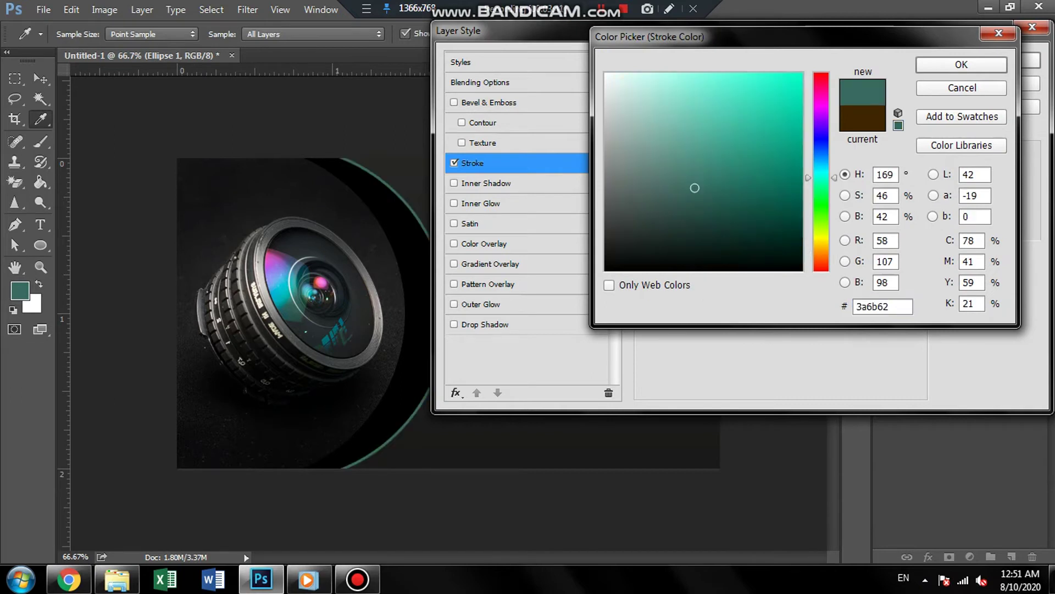
key("Return")
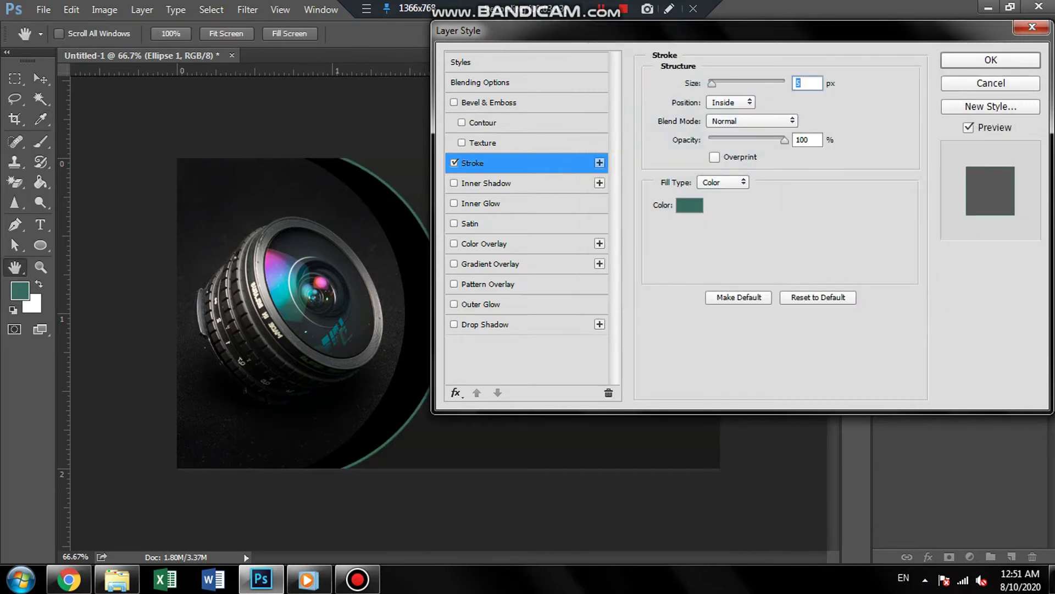
key("Return")
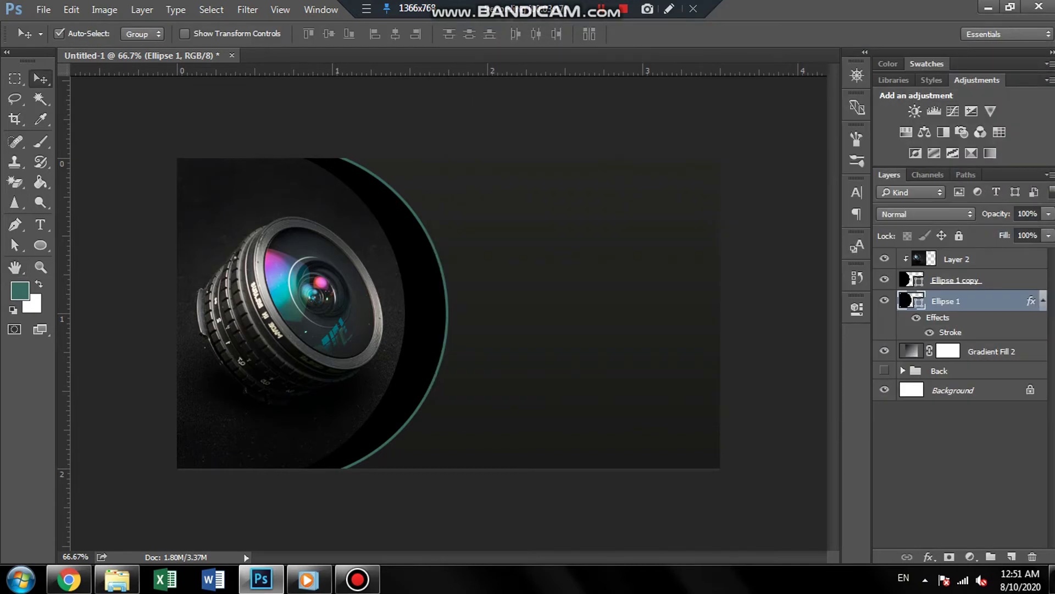
- Set Ellipse 1's layer fill to 0% so only the thin outline arc remains
left_click(1049, 236)
left_click_drag(1049, 253, 969, 253)
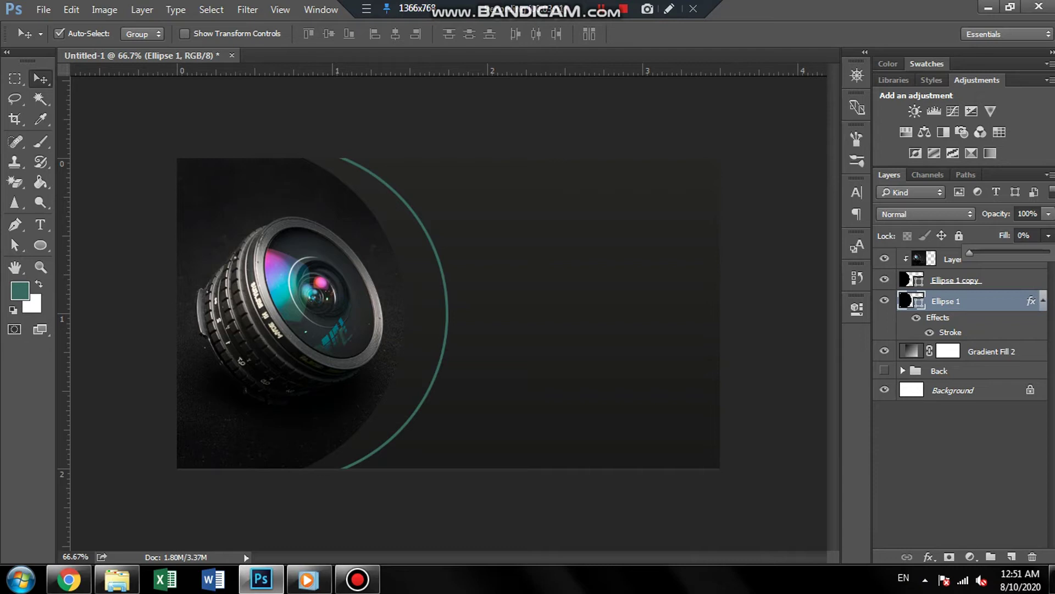
scroll(448, 314, "up", 1)
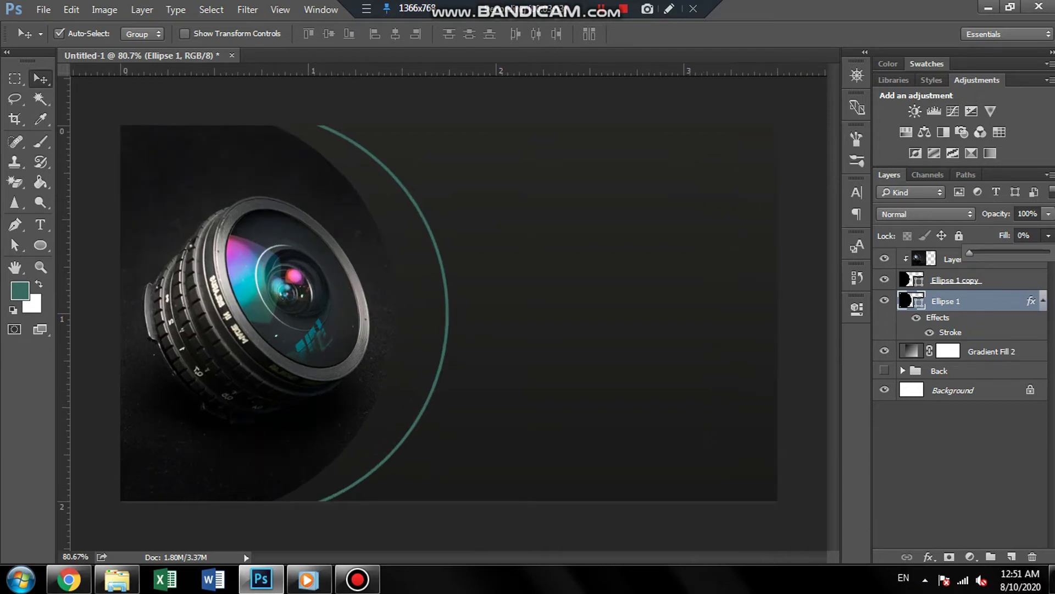
- Draw a small circle right of the arc, filled teal with no stroke
left_click(40, 245)
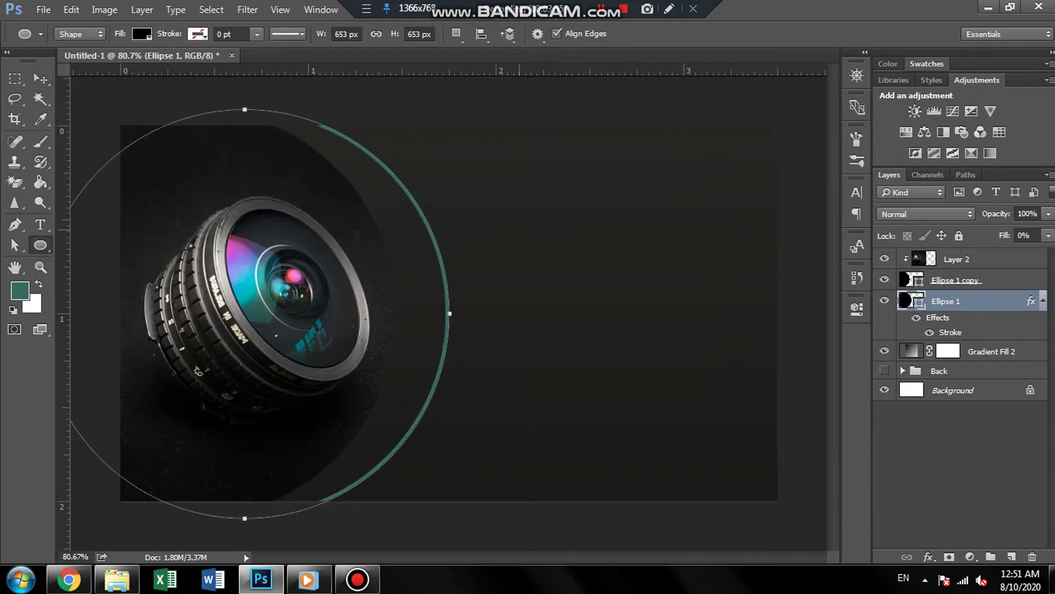
left_click(956, 259)
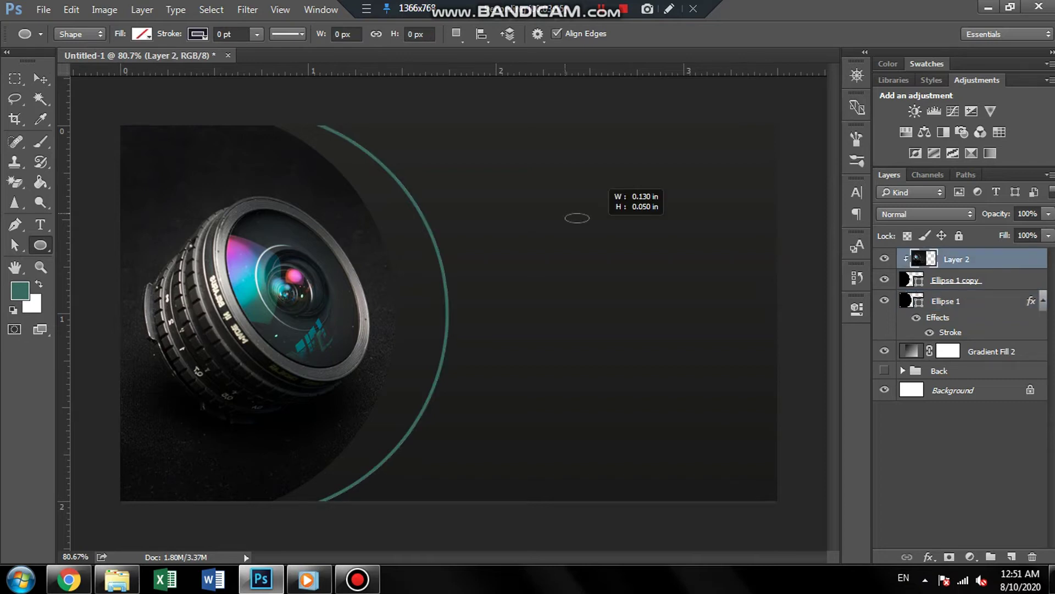
left_click_drag(565, 213, 603, 251)
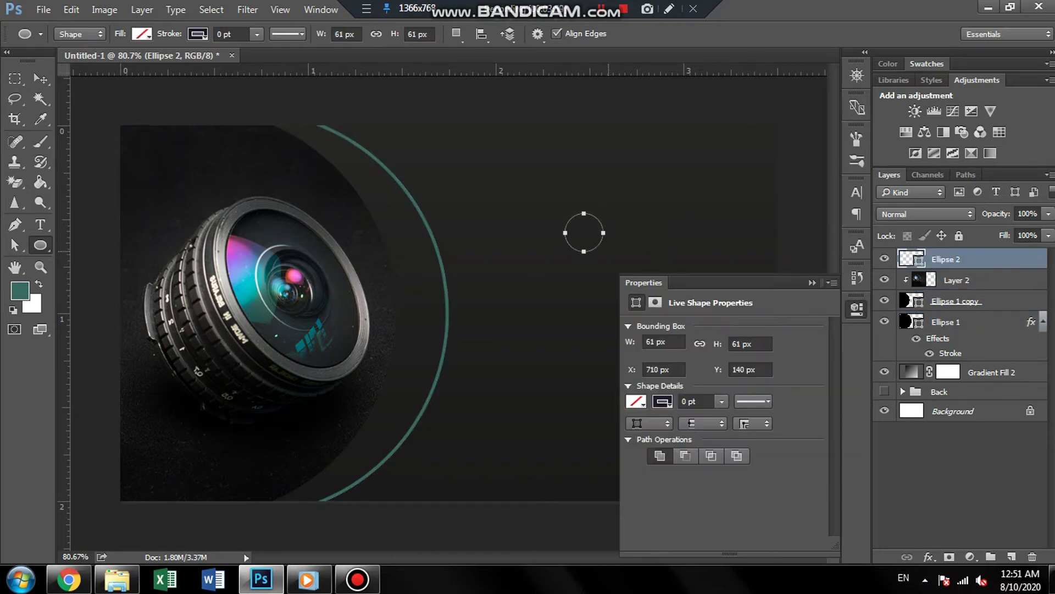
left_click(663, 401)
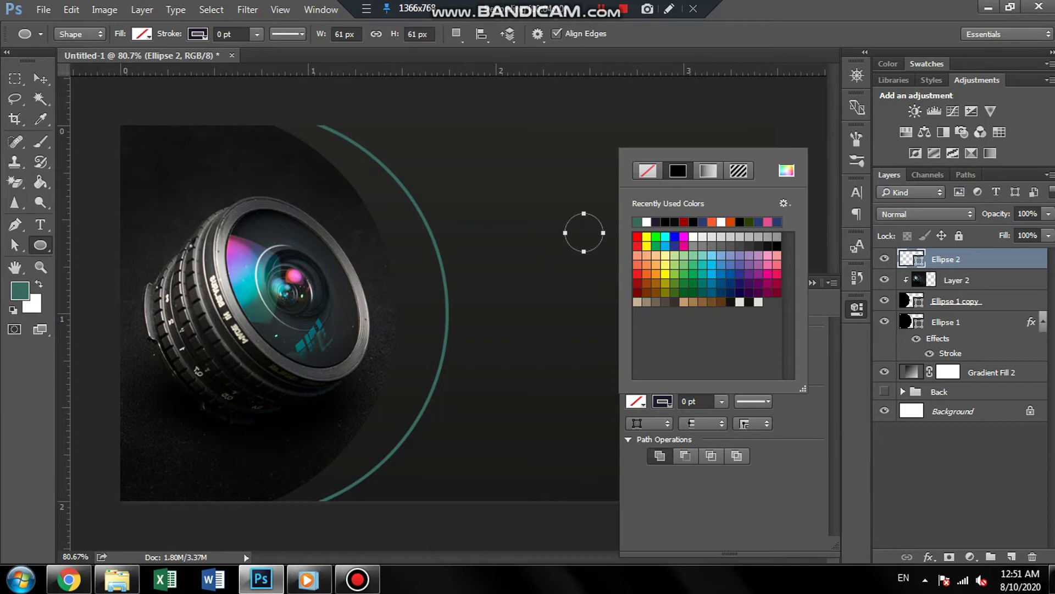
left_click(648, 171)
left_click(637, 222)
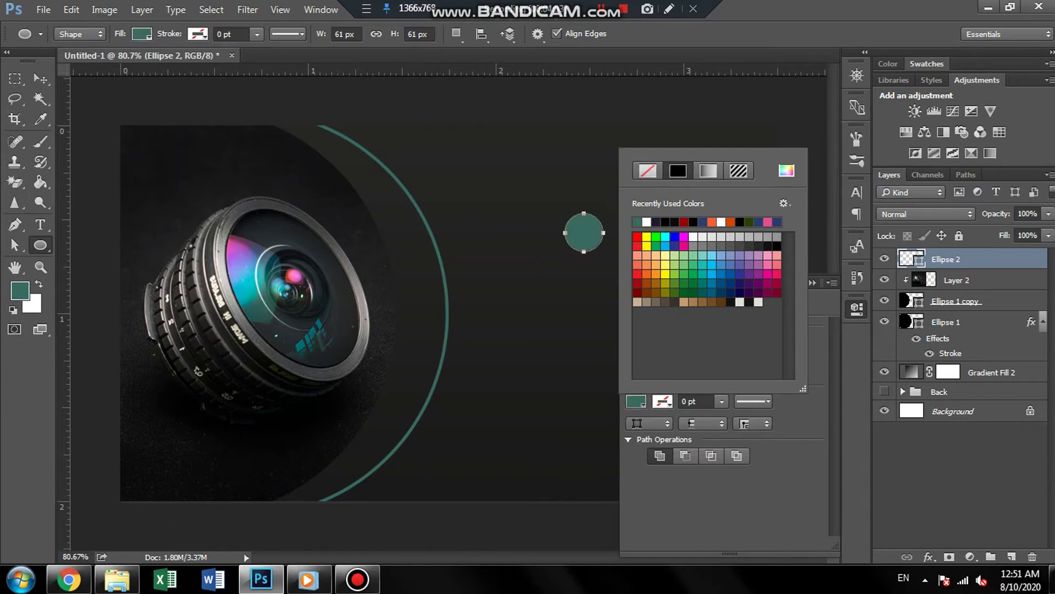
left_click(813, 282)
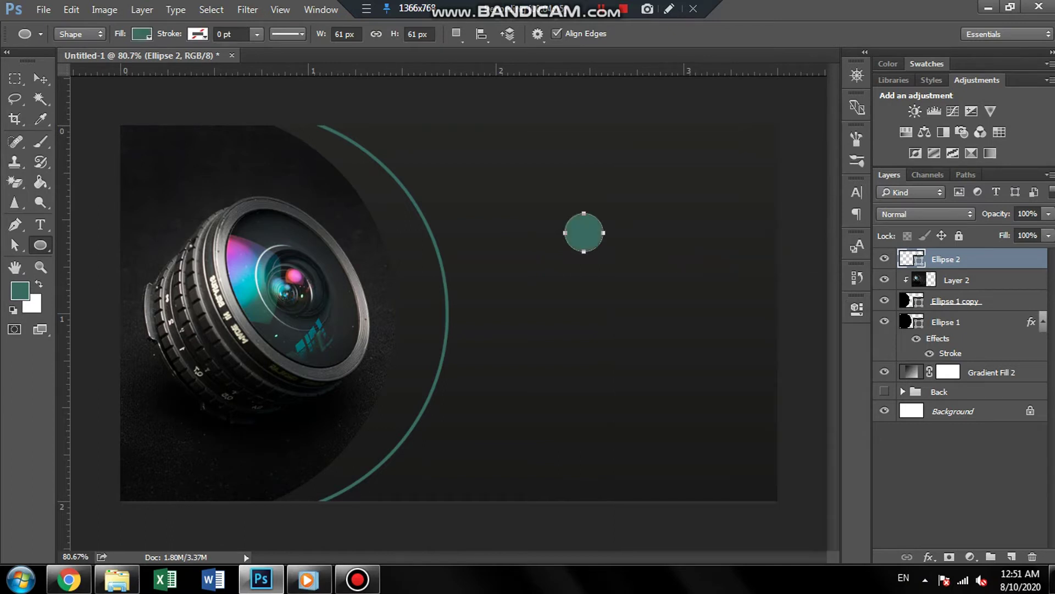
left_click(40, 78)
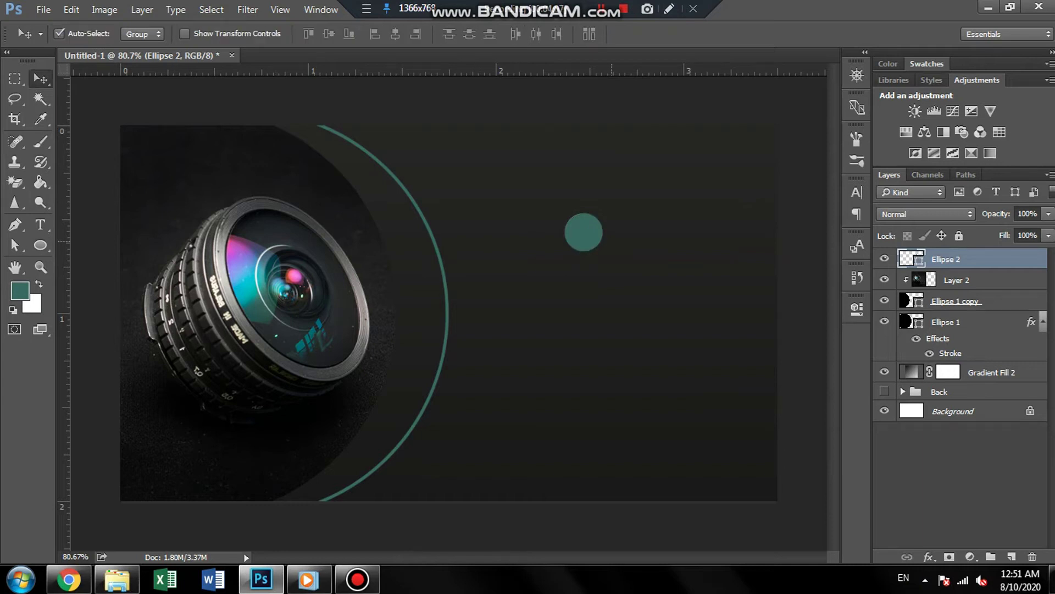
- Recolour Ellipse 1's stroke from teal to purple #ae5fdb
left_click(440, 259)
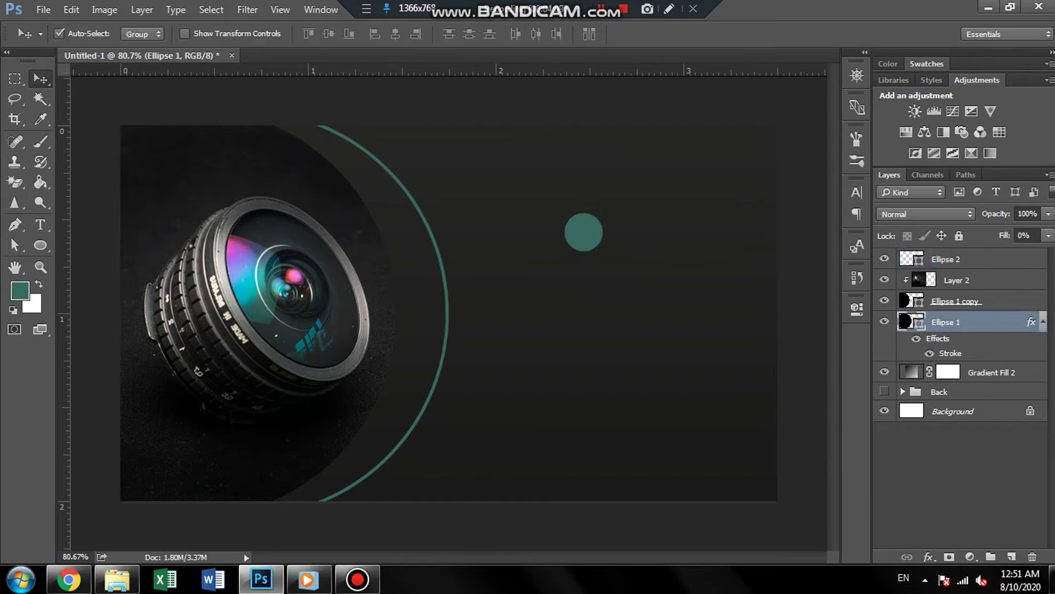
double_click(984, 321)
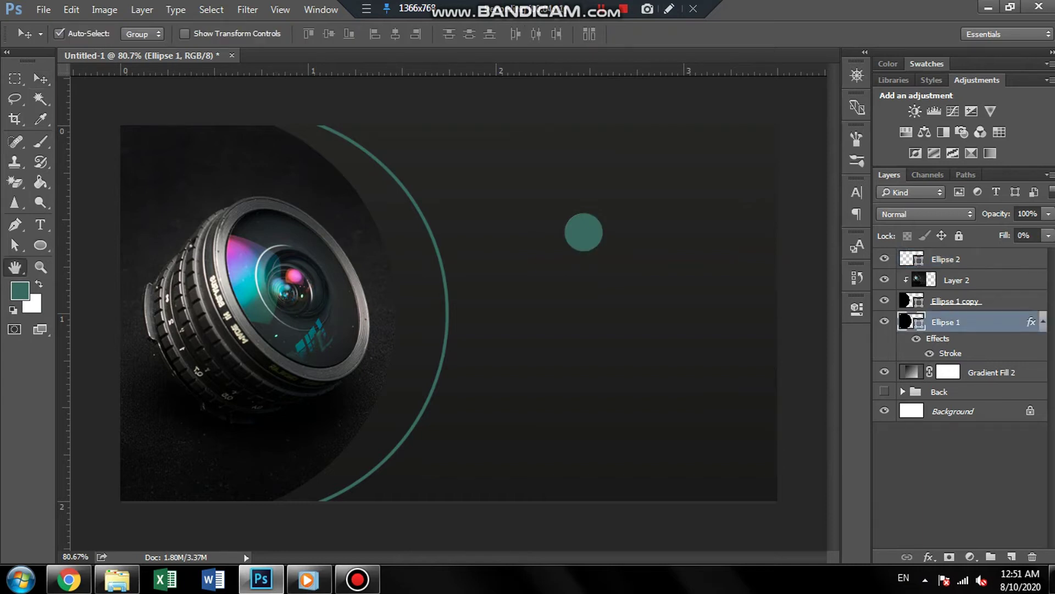
left_click(473, 162)
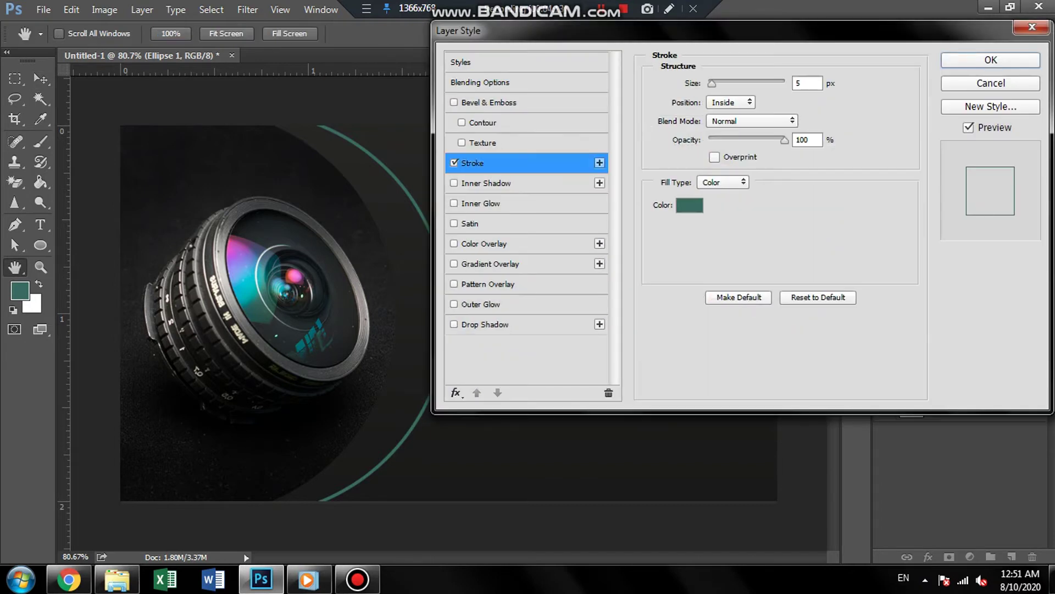
left_click(690, 205)
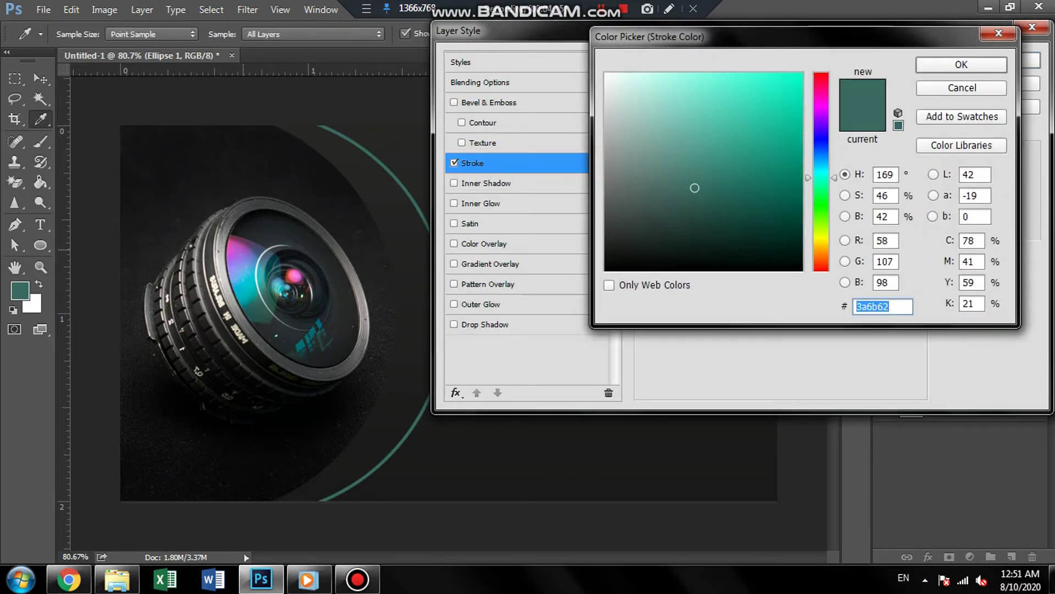
type("ae5fdb")
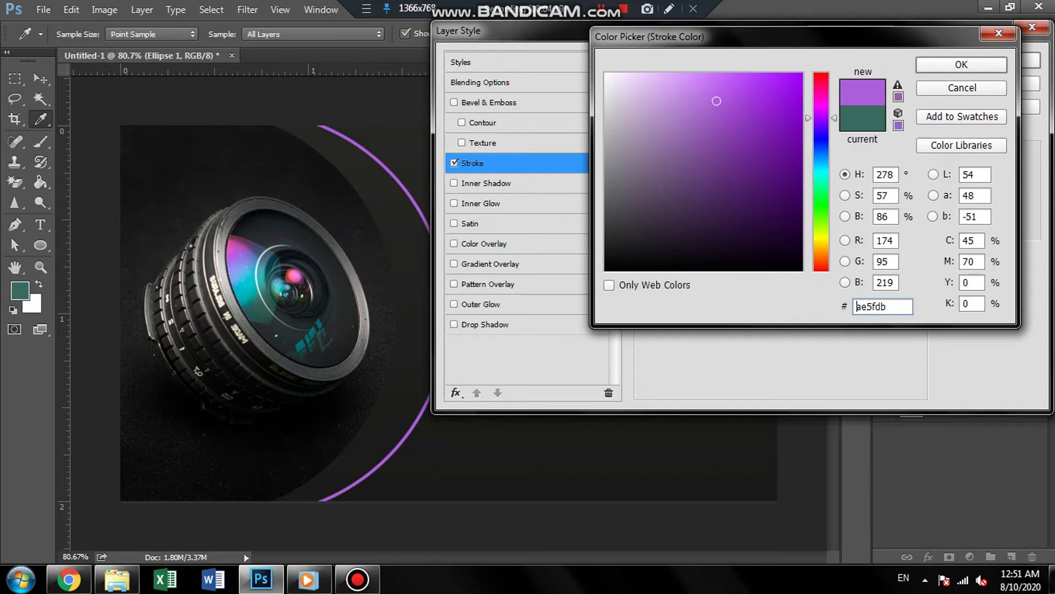
key("Return")
key("Return")
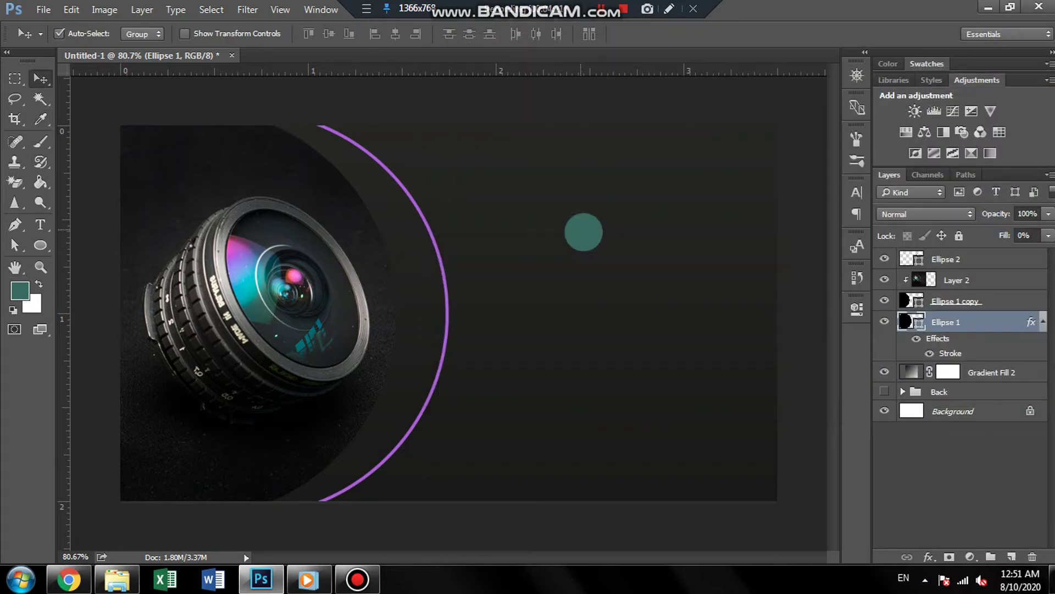
- Place the teal dot and its copies evenly along the arc, checking alignment with a vertical guide
left_click_drag(583, 232, 377, 155)
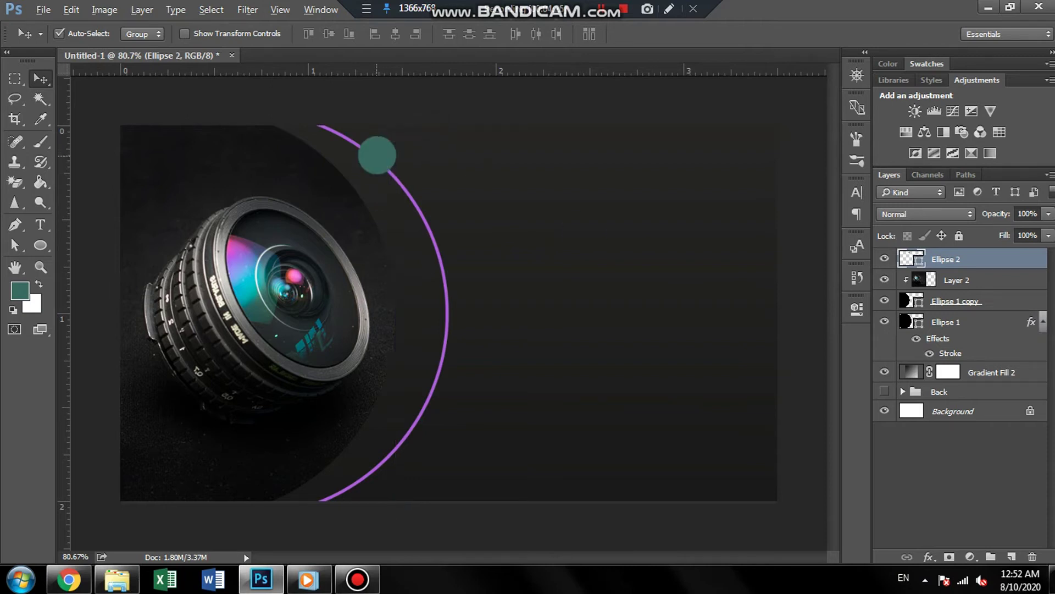
mouse_move(377, 155)
left_mouse_down()
mouse_move(358, 429)
mouse_move(377, 472)
mouse_move(431, 278)
mouse_move(429, 233)
mouse_move(449, 313)
left_mouse_up()
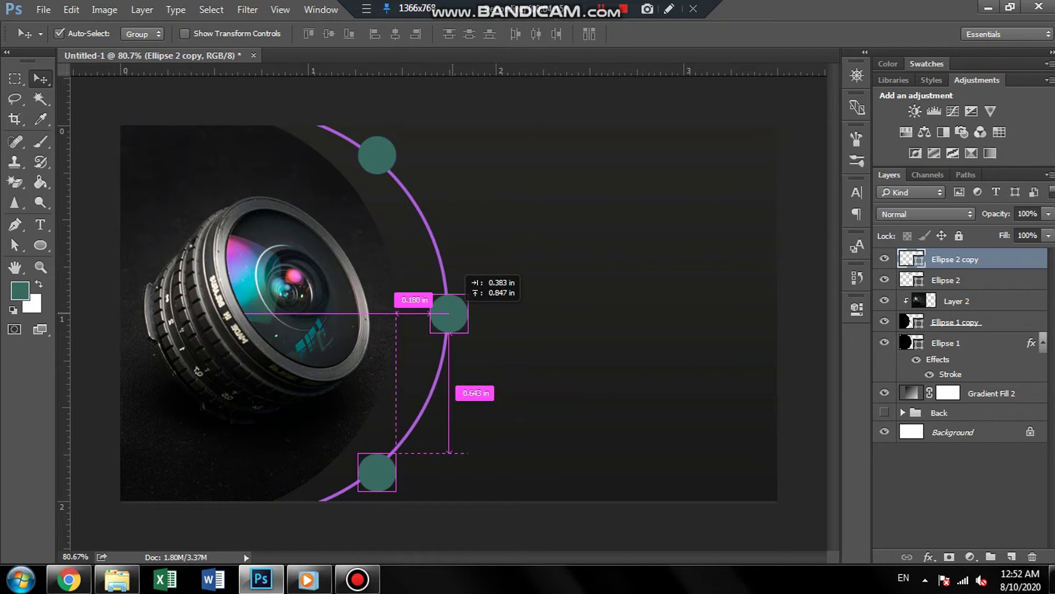
left_click_drag(449, 313, 421, 216)
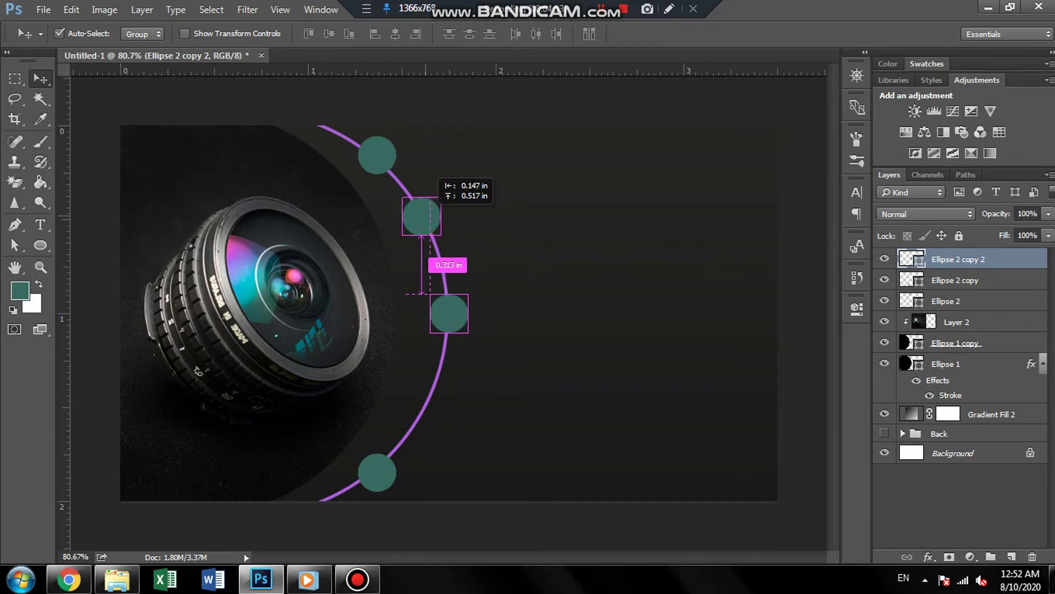
left_click_drag(421, 216, 430, 407)
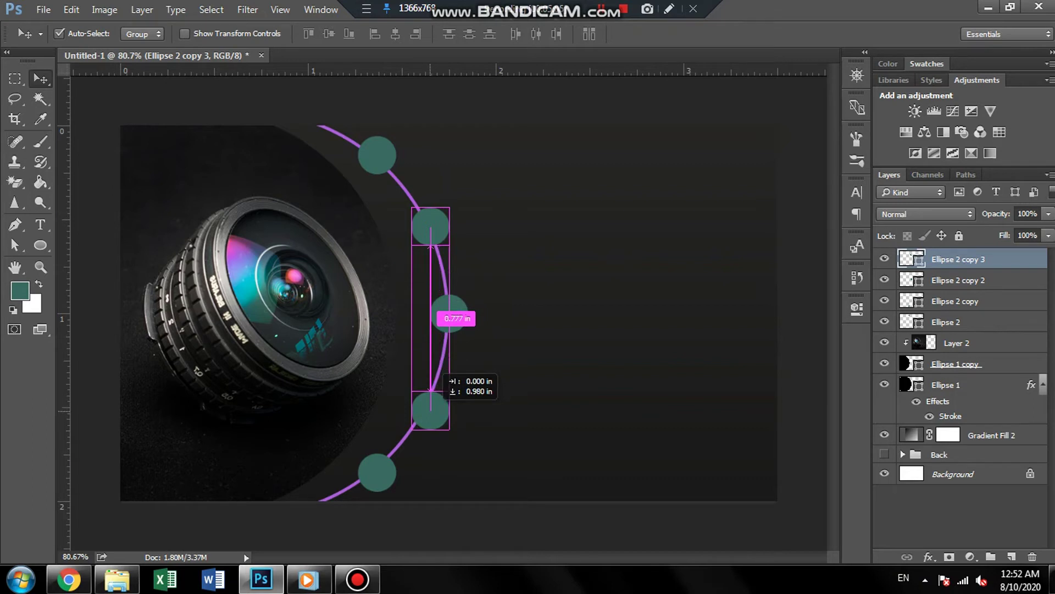
left_click_drag(430, 407, 430, 398)
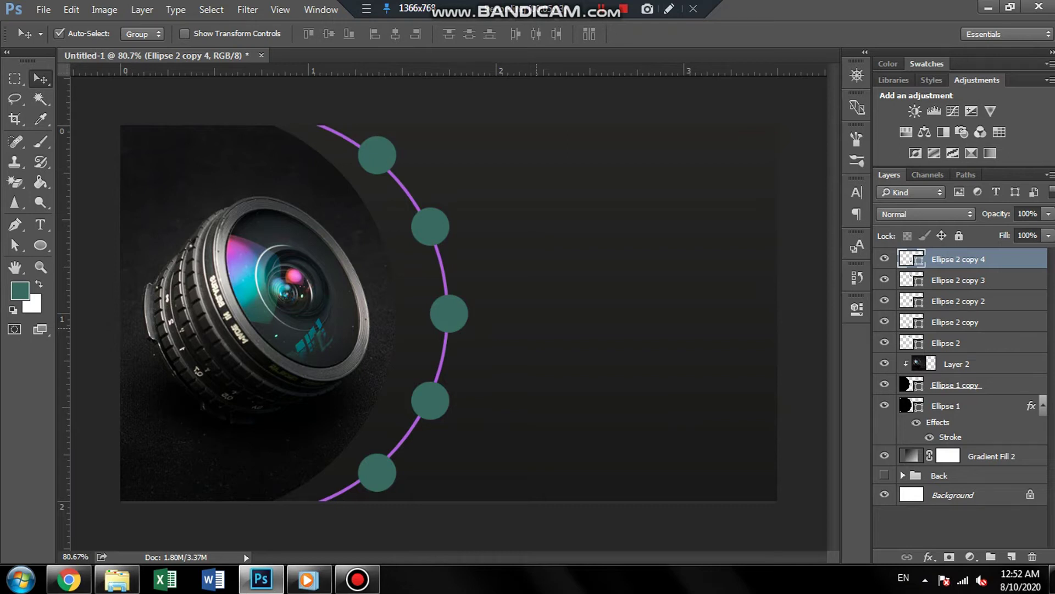
mouse_move(63, 339)
left_mouse_down()
mouse_move(412, 339)
mouse_move(351, 352)
left_mouse_up()
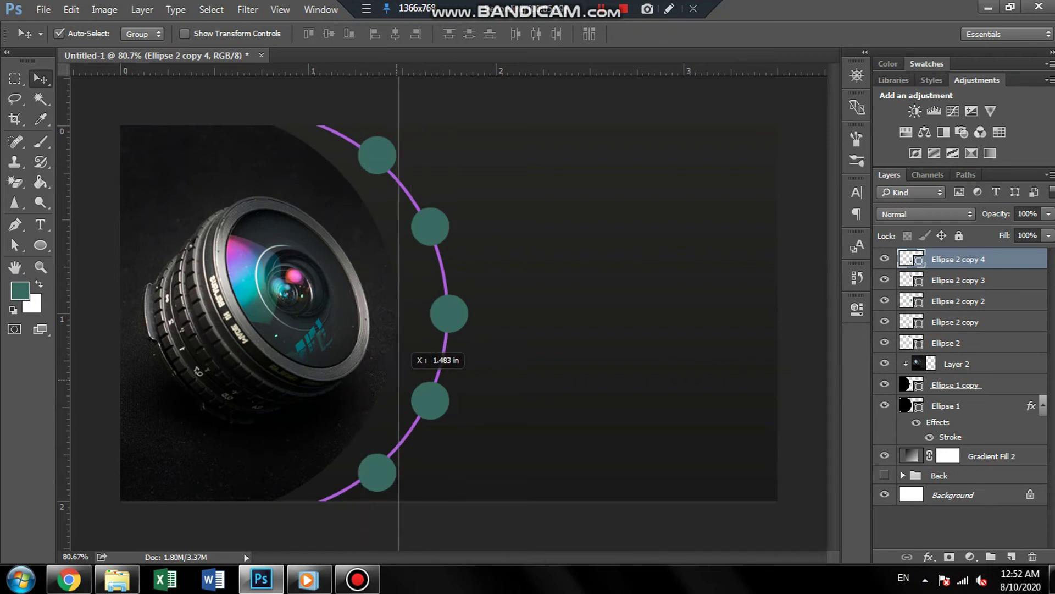
mouse_move(351, 352)
left_mouse_down()
mouse_move(402, 355)
mouse_move(11, 363)
left_mouse_up()
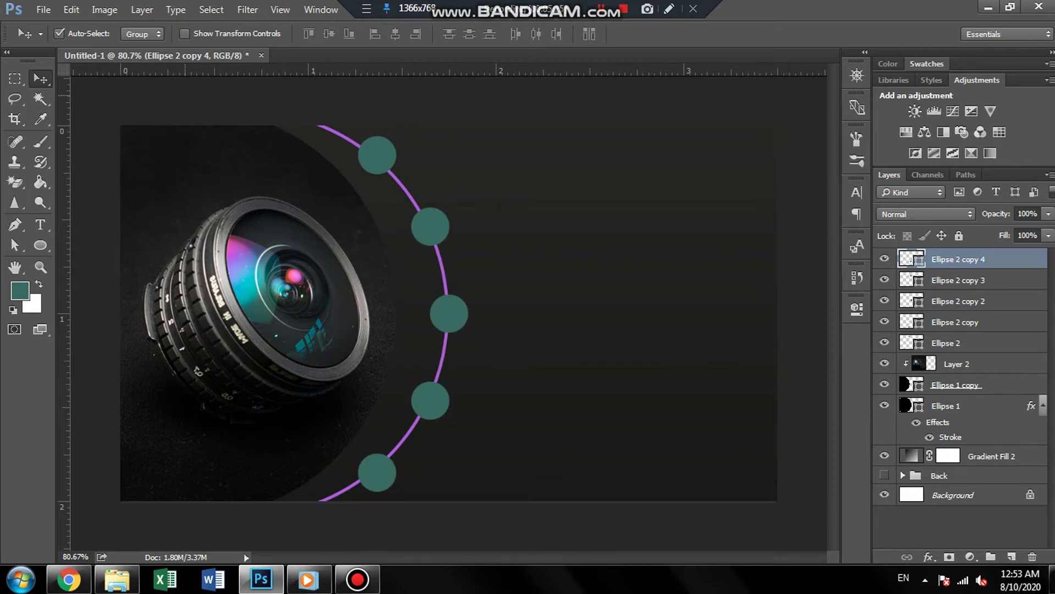
- Open the envelope, Map, phone, user and www icon PNGs from the Business Card folder together
left_click(44, 10)
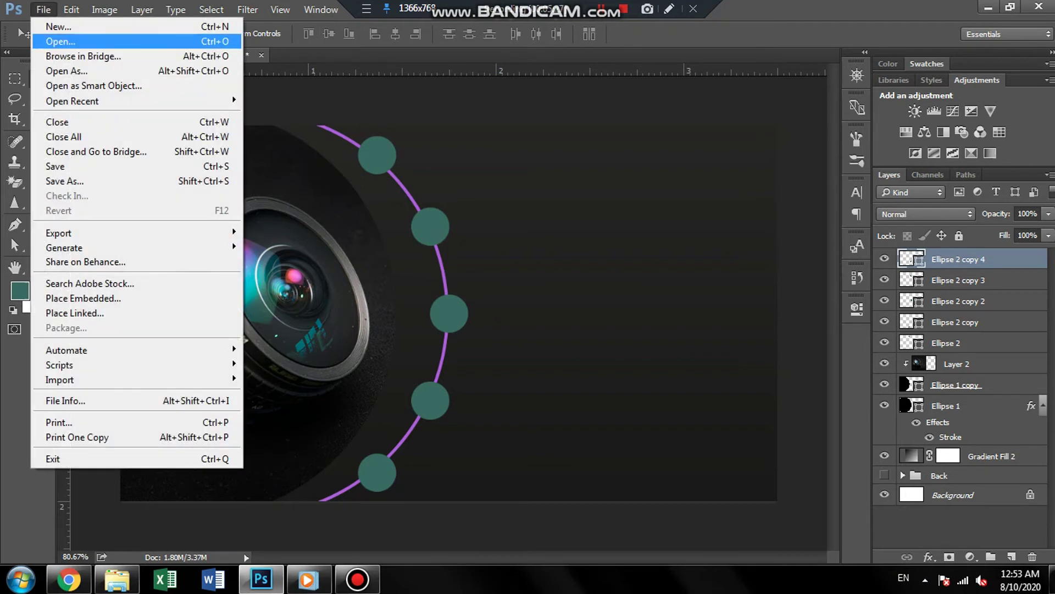
left_click(60, 41)
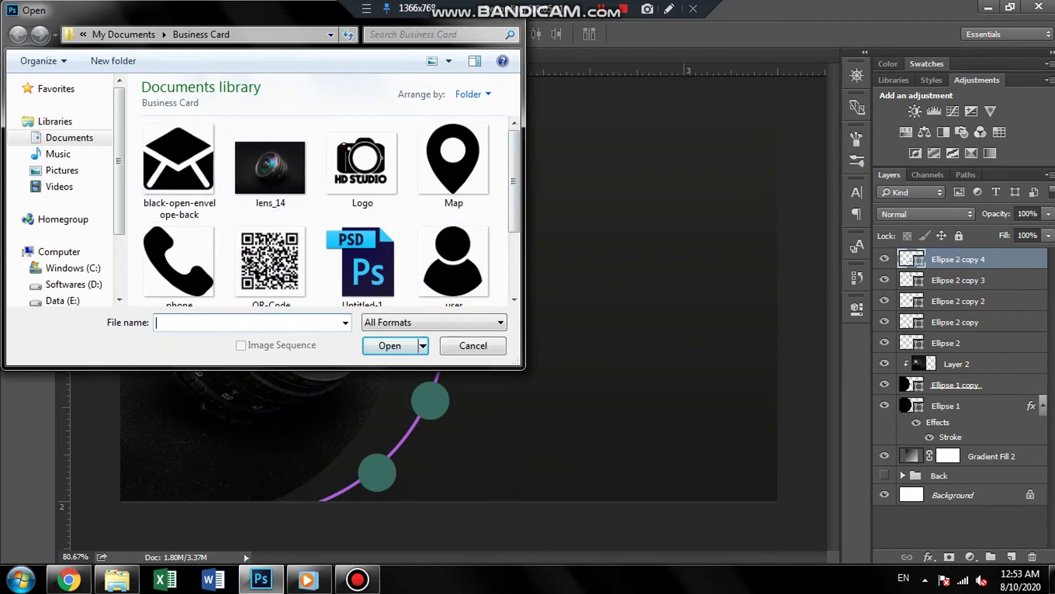
left_click(179, 165)
left_click(454, 165, "ctrl")
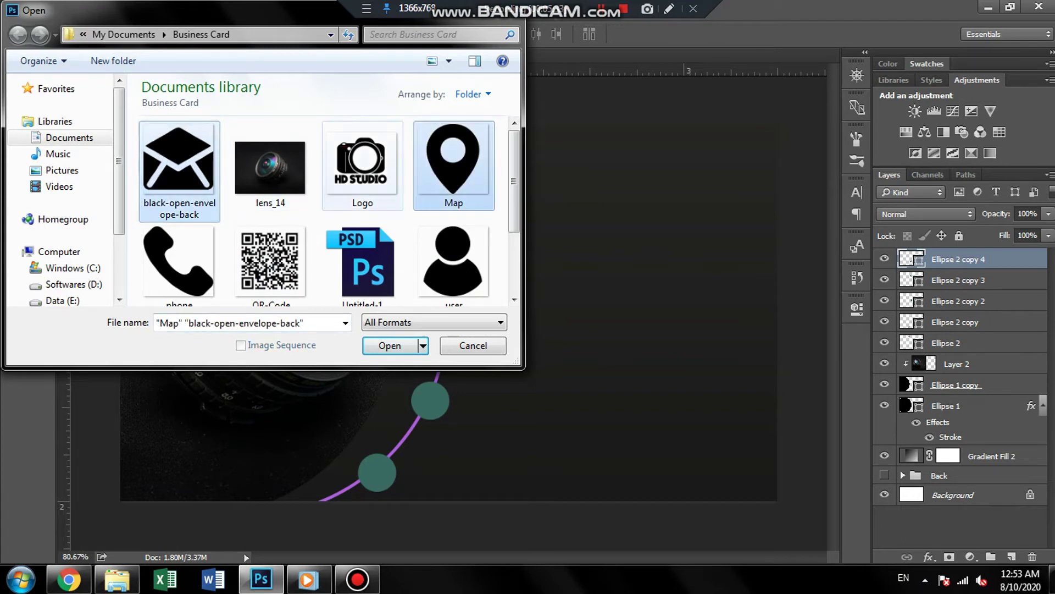
left_click(179, 262, "ctrl")
left_click(453, 262, "ctrl")
scroll(453, 261, "down", 2)
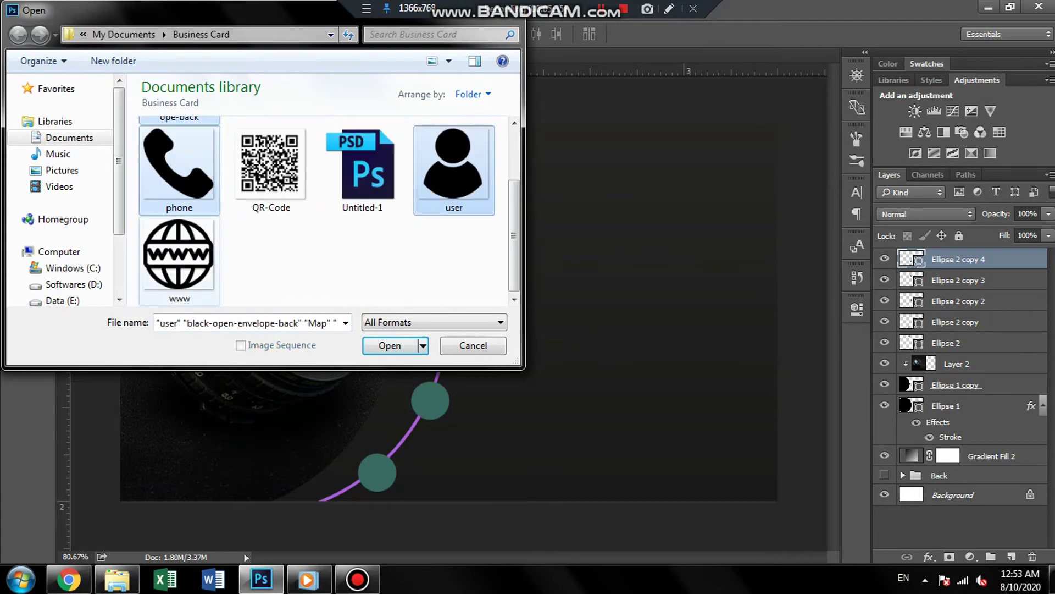
left_click(179, 256, "ctrl")
left_click(390, 345)
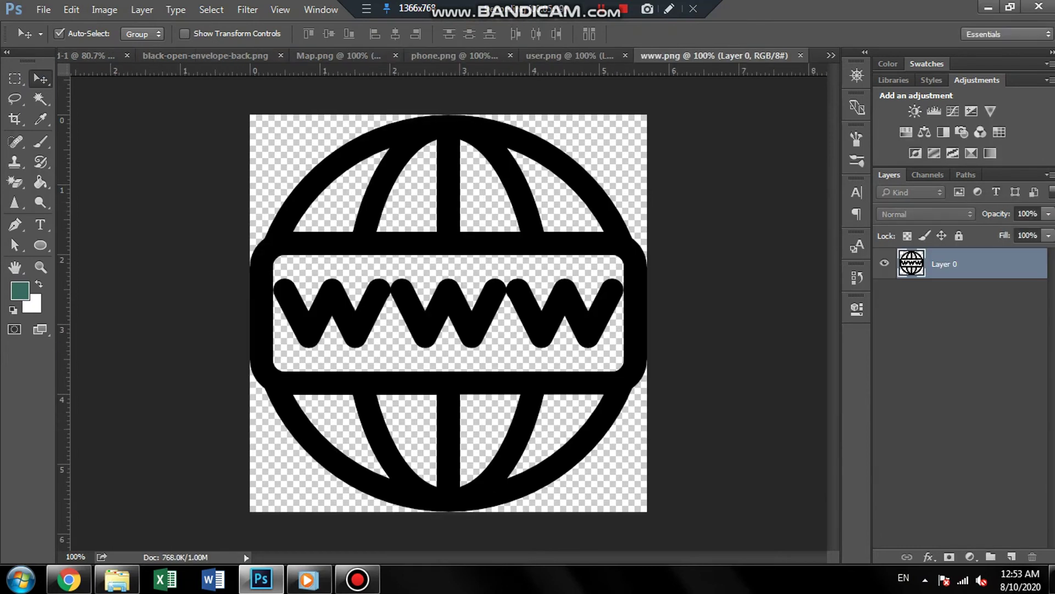
- Move the www globe icon into the business card and close its file unsaved
key("ctrl+a")
key("Delete")
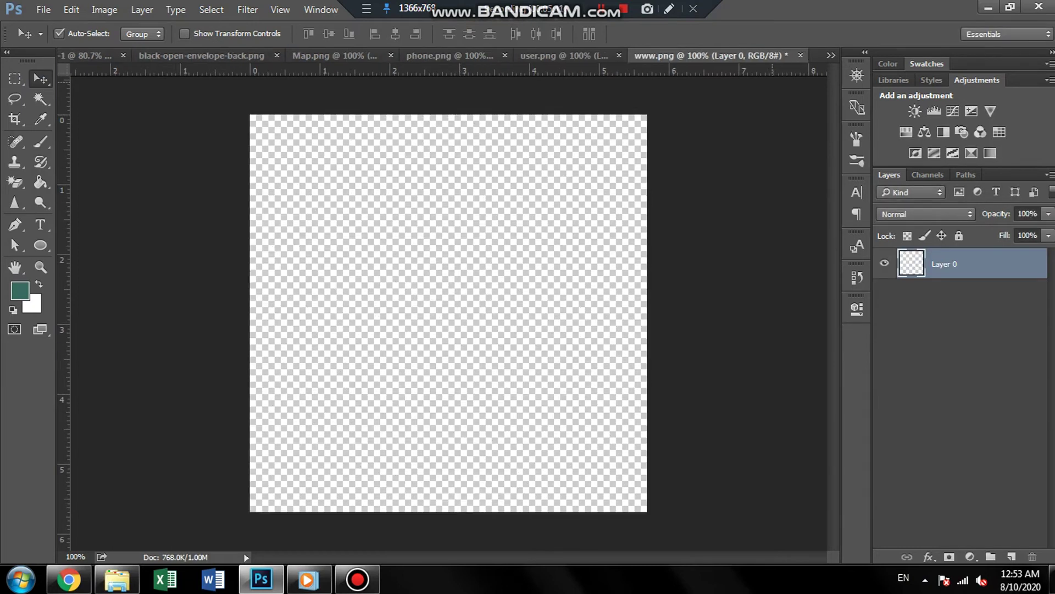
left_click(801, 55)
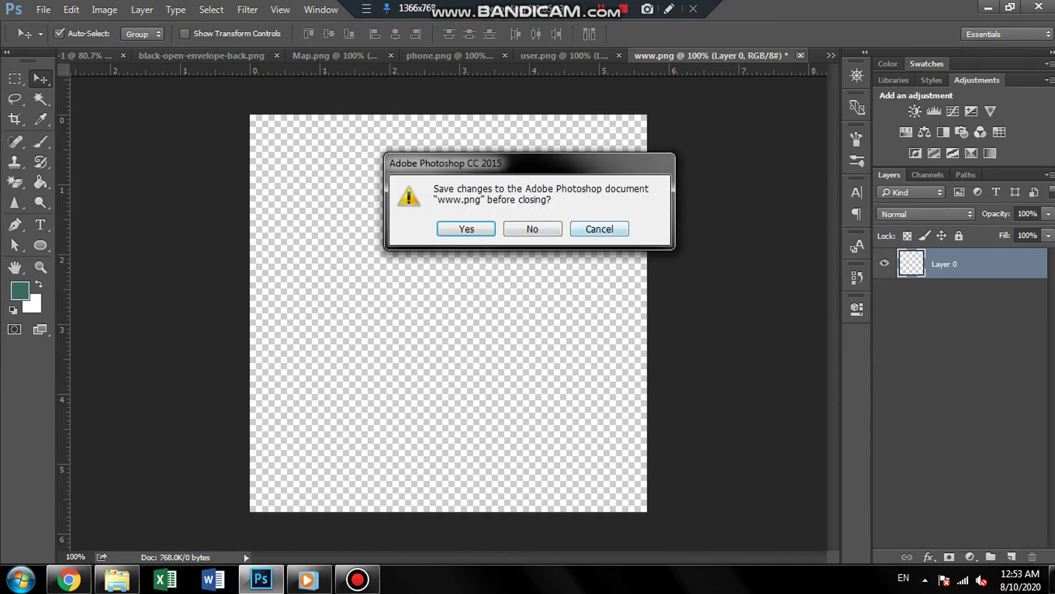
left_click(534, 229)
key("ctrl+Tab")
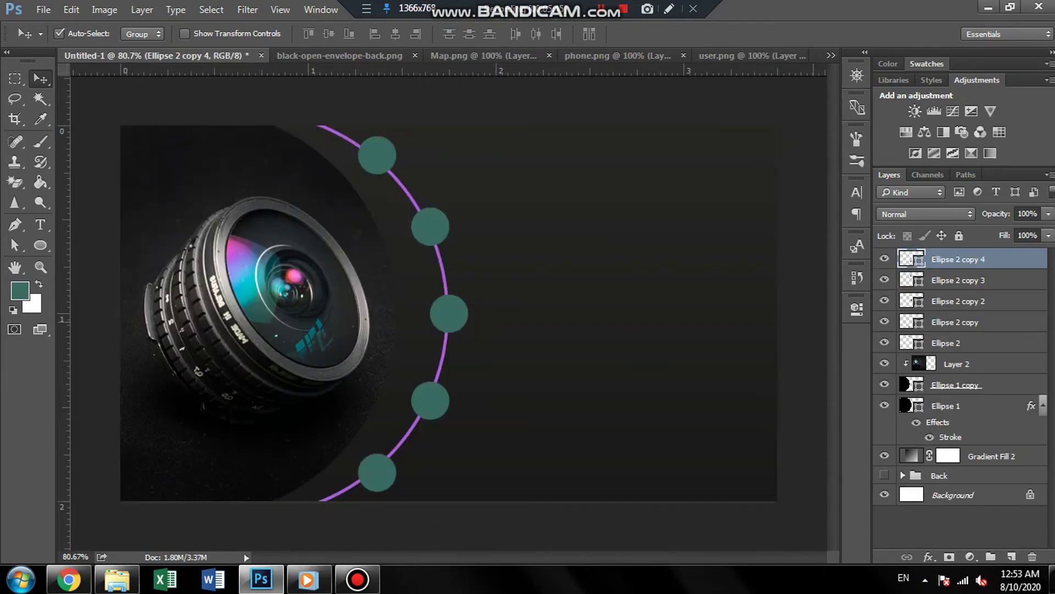
key("ctrl+v")
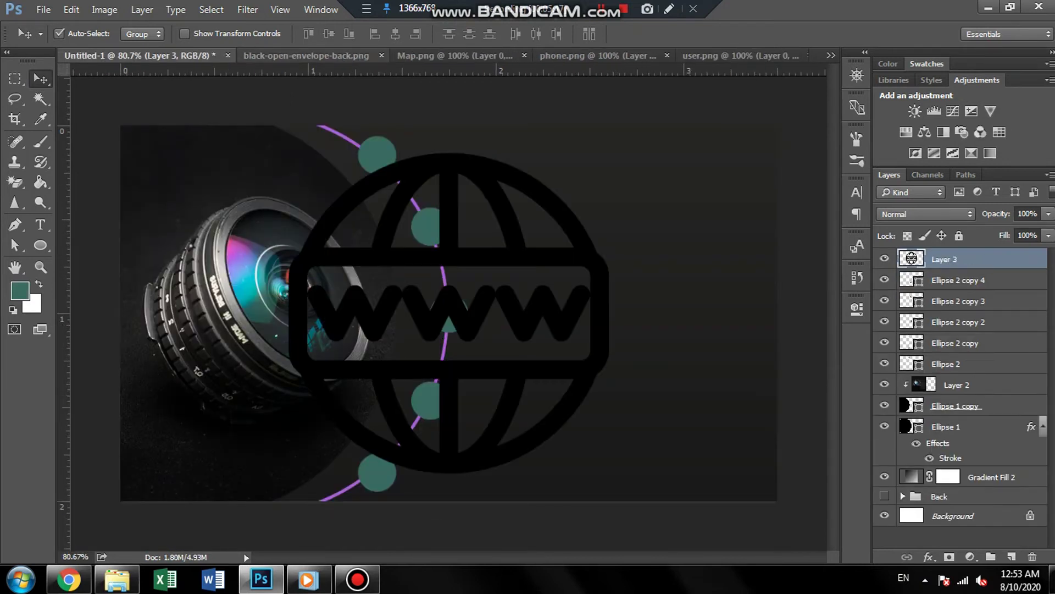
- Cut the envelope icon into the card, closing its source file unsaved
key("ctrl+Tab")
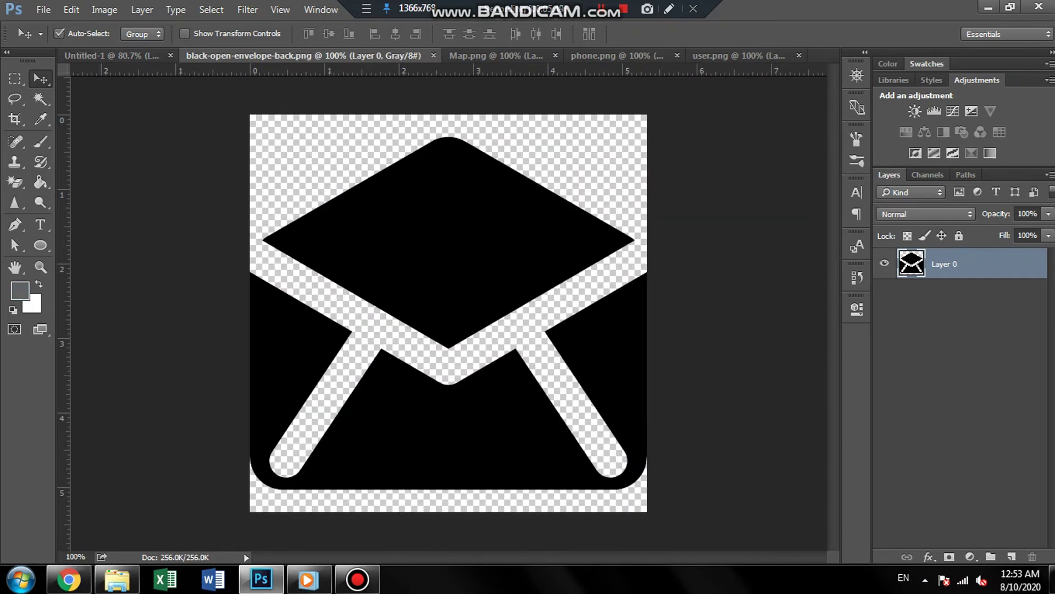
key("ctrl+a")
key("ctrl+x")
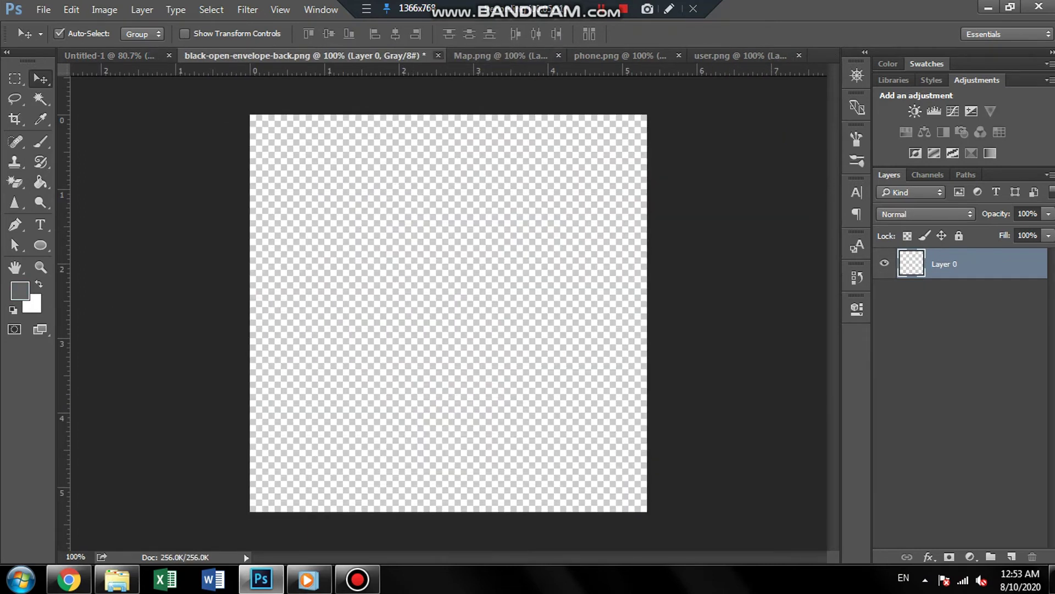
key("ctrl+w")
key("n")
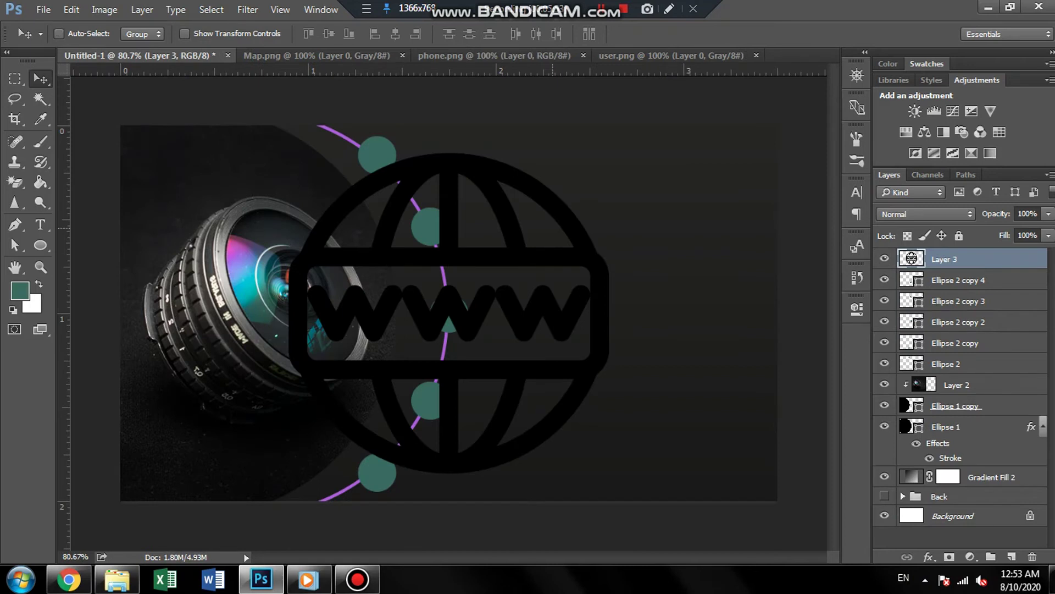
key("ctrl+v")
- Move the map pin and phone icons into the card, discarding their source files
key("ctrl+Tab")
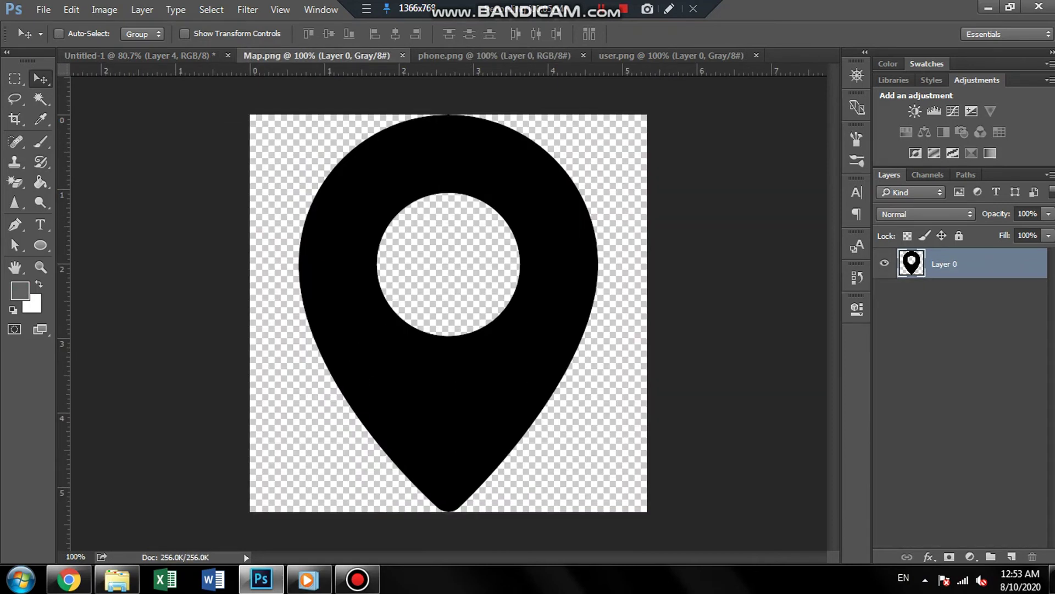
key("ctrl+a")
key("ctrl+x")
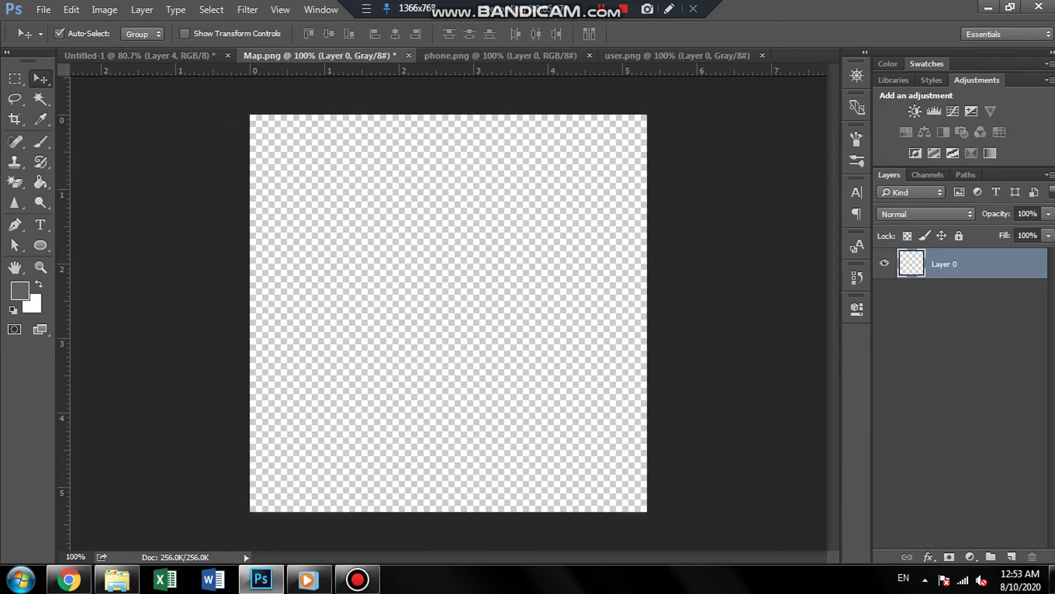
key("ctrl+w")
key("n")
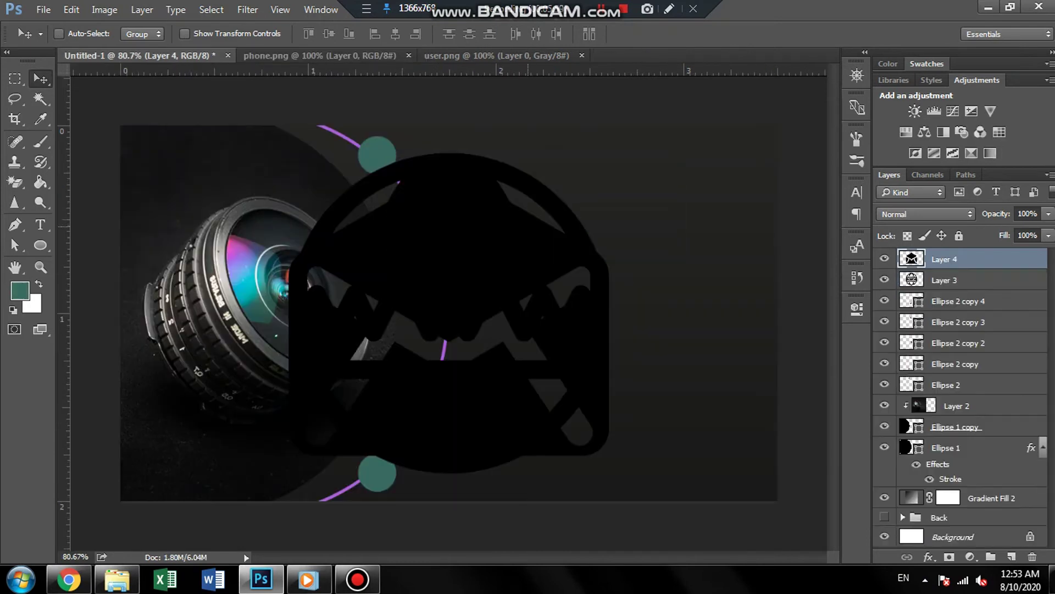
key("ctrl+v")
key("ctrl+Tab")
key("ctrl+a")
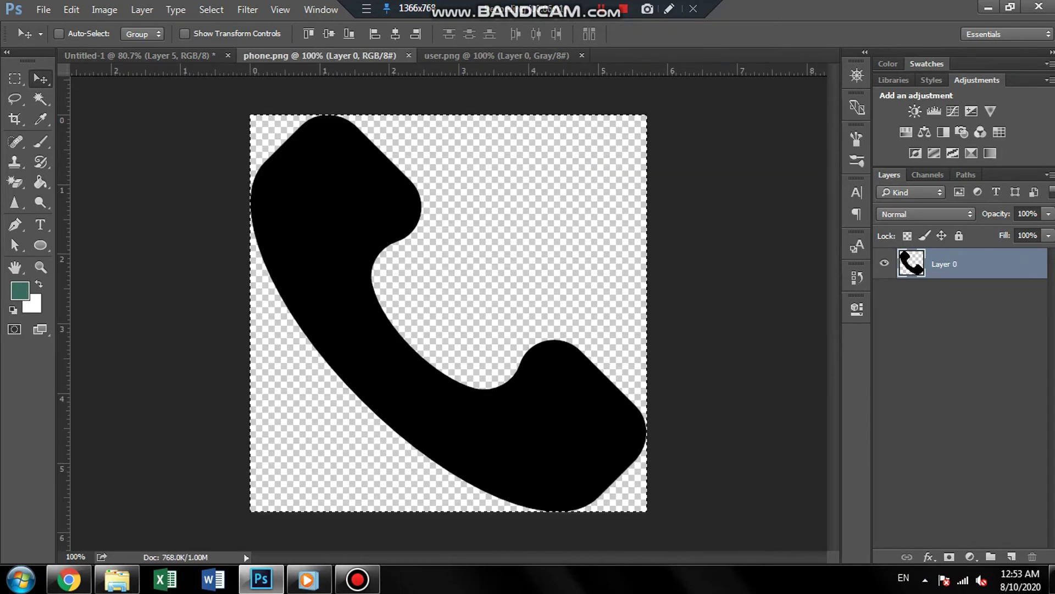
key("ctrl+x")
key("ctrl+w")
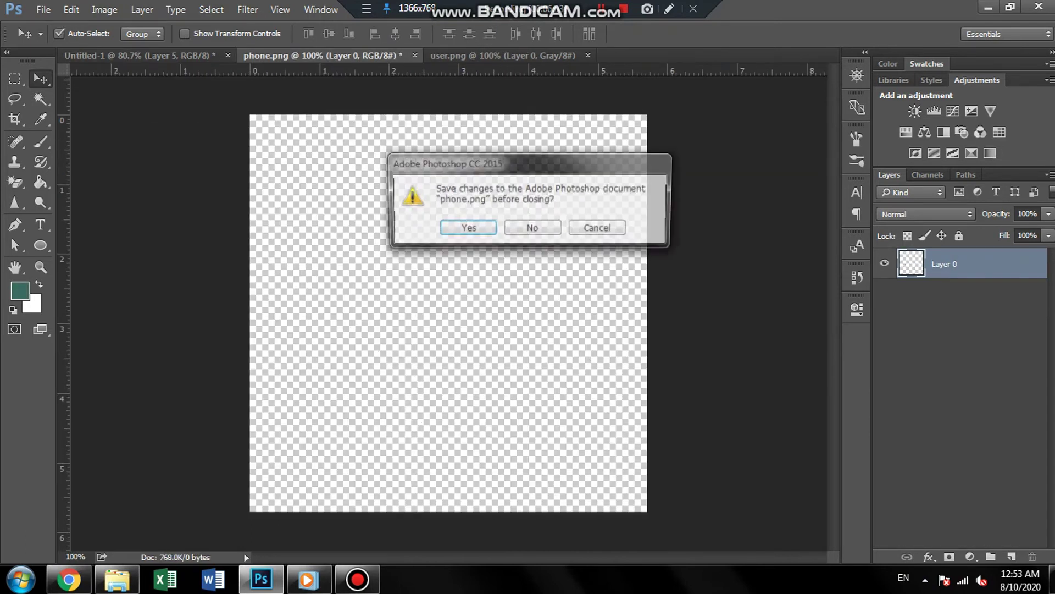
key("n")
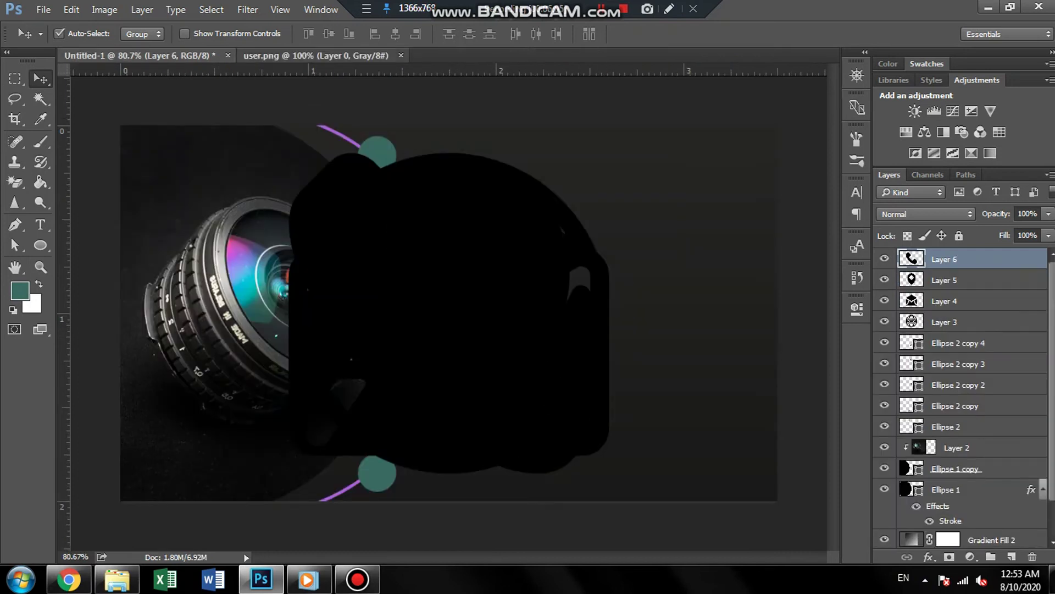
key("ctrl+Tab")
- Move the user icon into the card and select all five icon layers for scaling
key("ctrl+a")
key("ctrl+x")
key("ctrl+w")
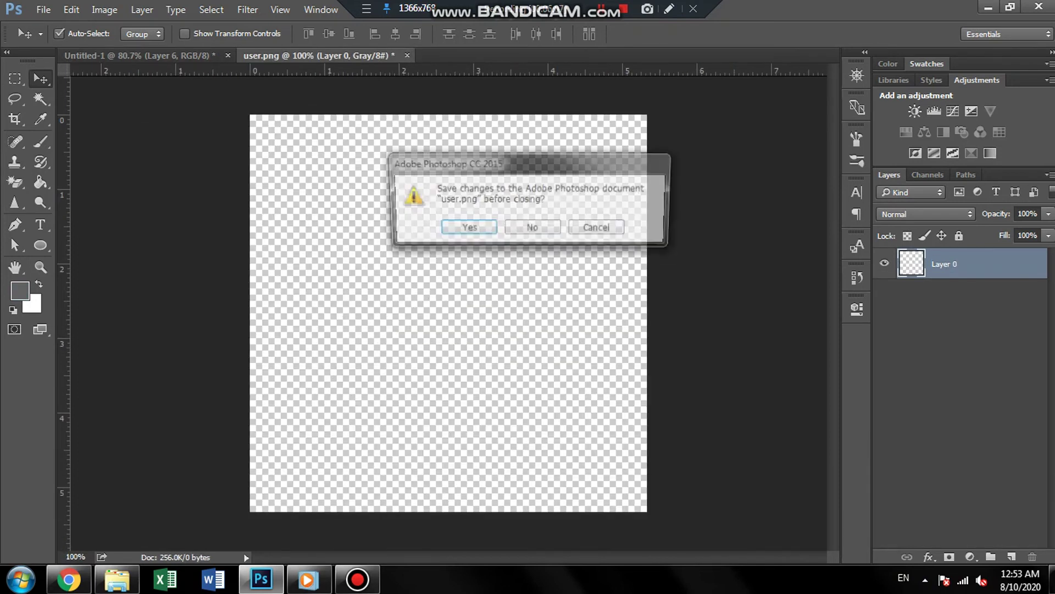
key("n")
key("ctrl+v")
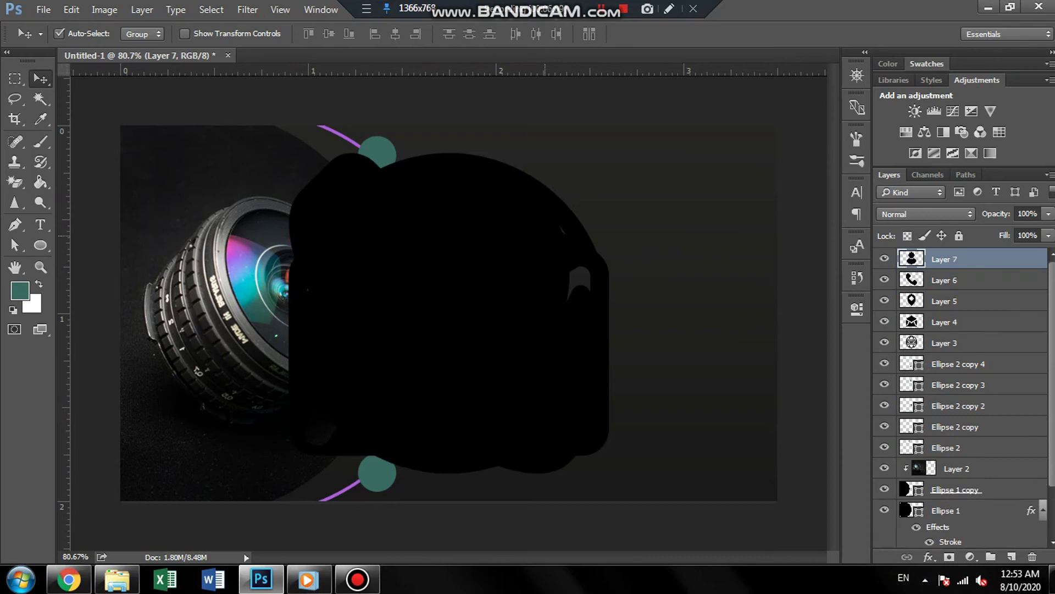
key("alt+shift+bracketleft")
key("alt+shift+bracketleft")
key("alt+shift+bracketleft")
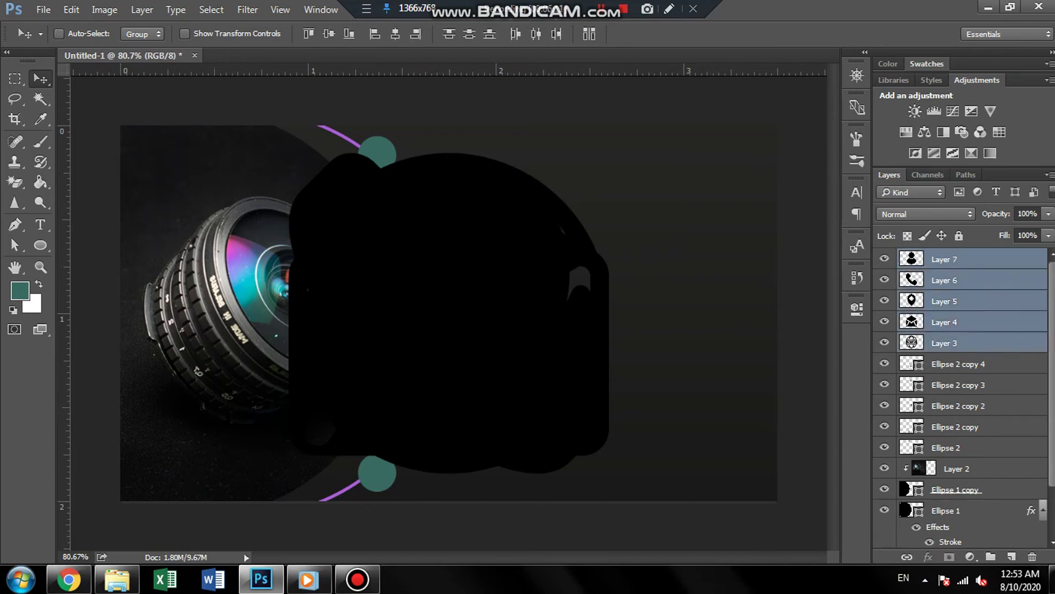
key("ctrl+t")
- Scale the five icon layers down to about 9%, then slightly smaller again
left_click_drag(609, 153, 463, 299)
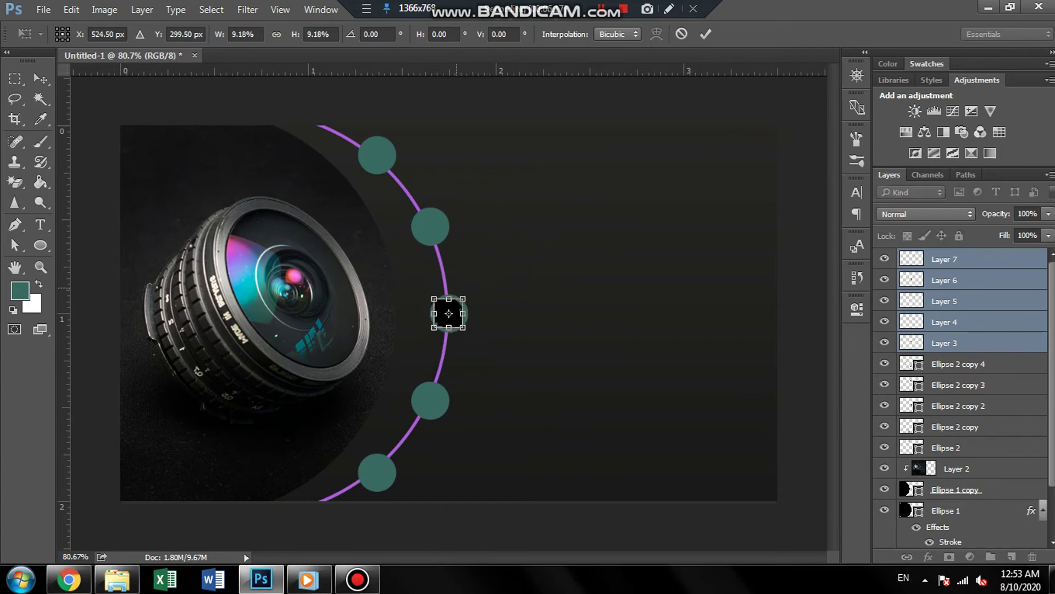
key("Return")
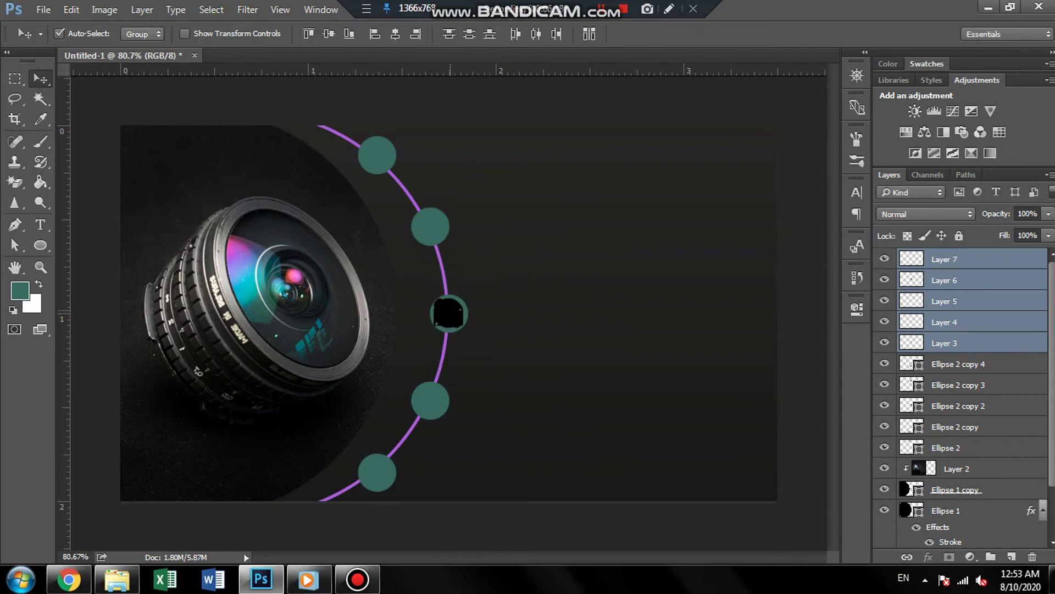
key("ctrl+t")
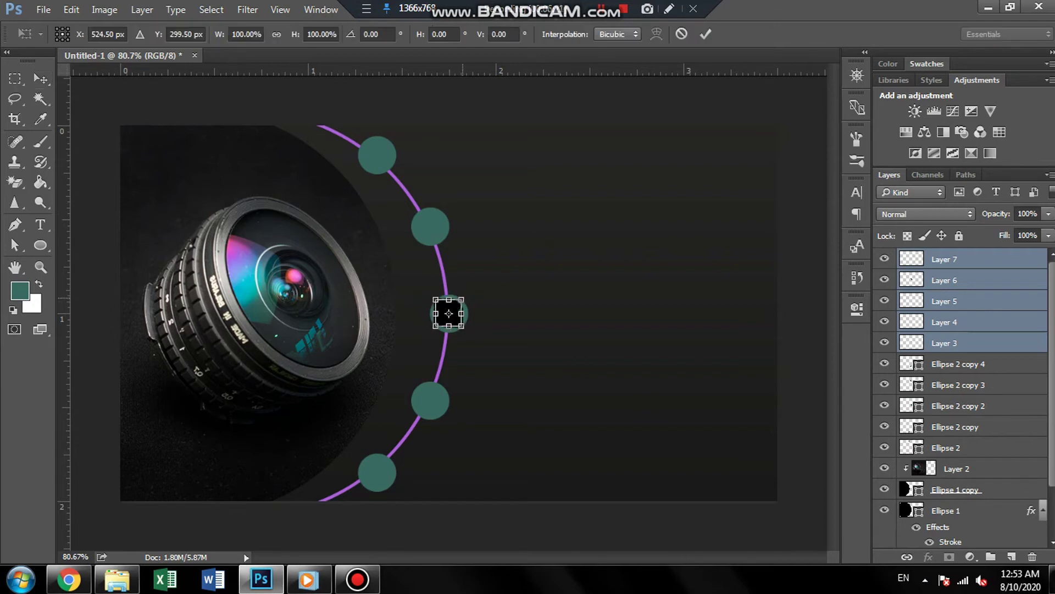
left_click_drag(462, 300, 587, 281)
key("Return")
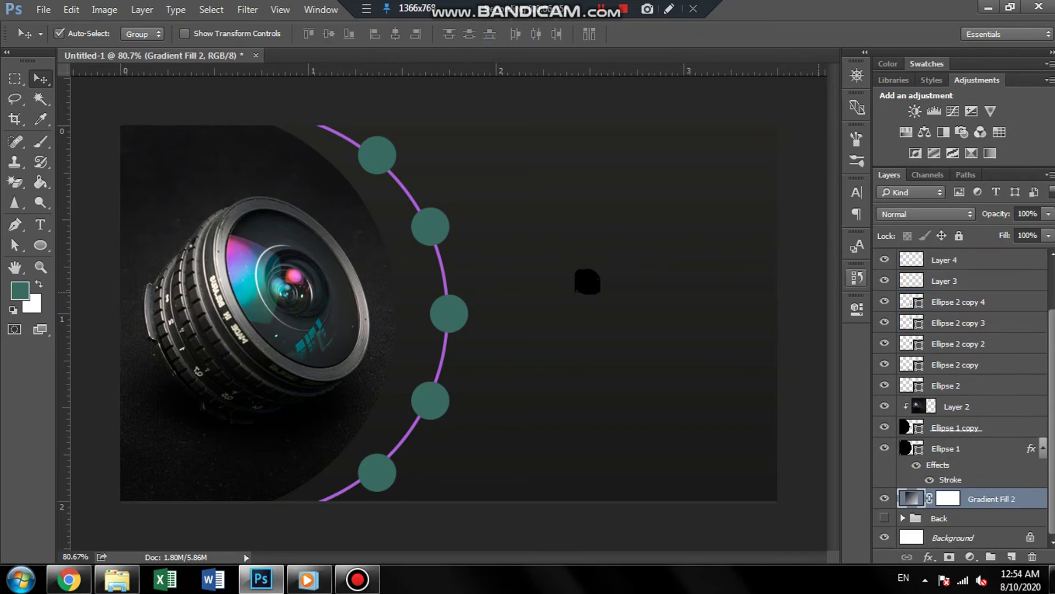
- Hide the other icons, give the user icon a white colour overlay, and place it on the top dot
left_click(884, 342)
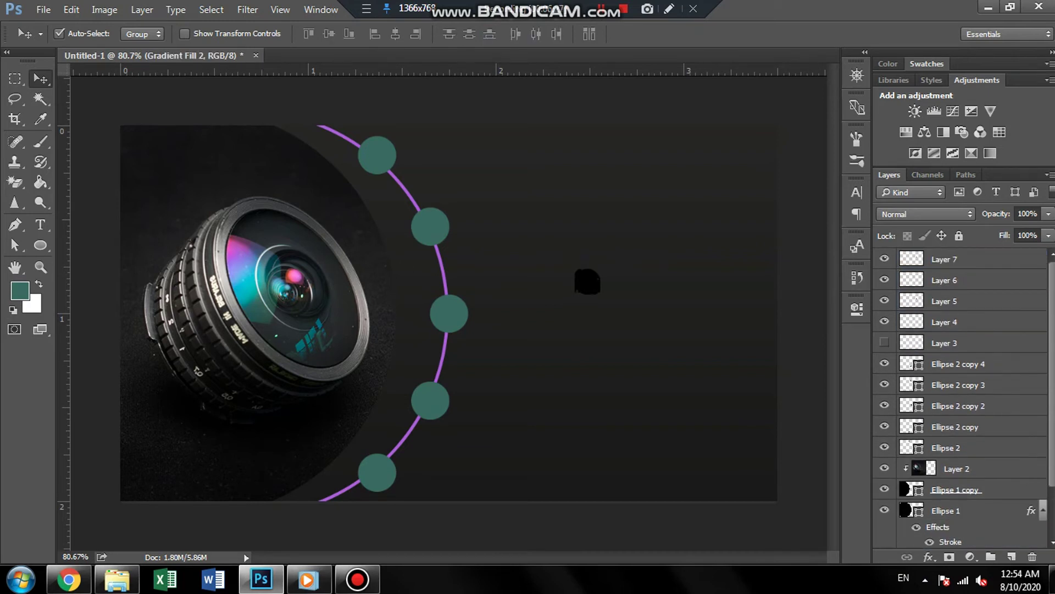
left_click(884, 322)
left_click(884, 301)
left_click(884, 280)
left_click(984, 259)
key("h")
double_click(983, 259)
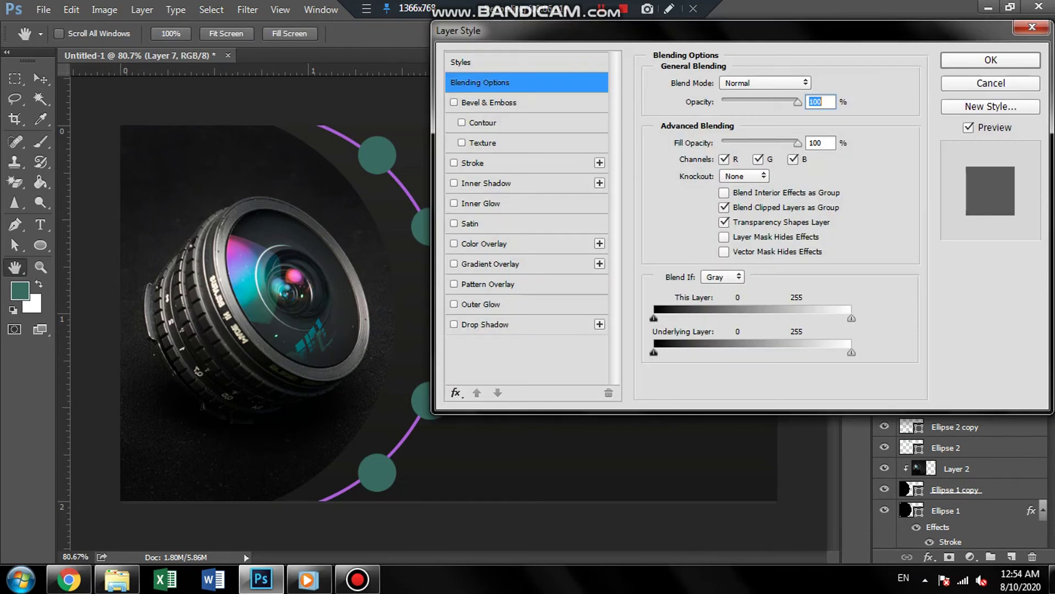
left_click(484, 243)
left_click(991, 60)
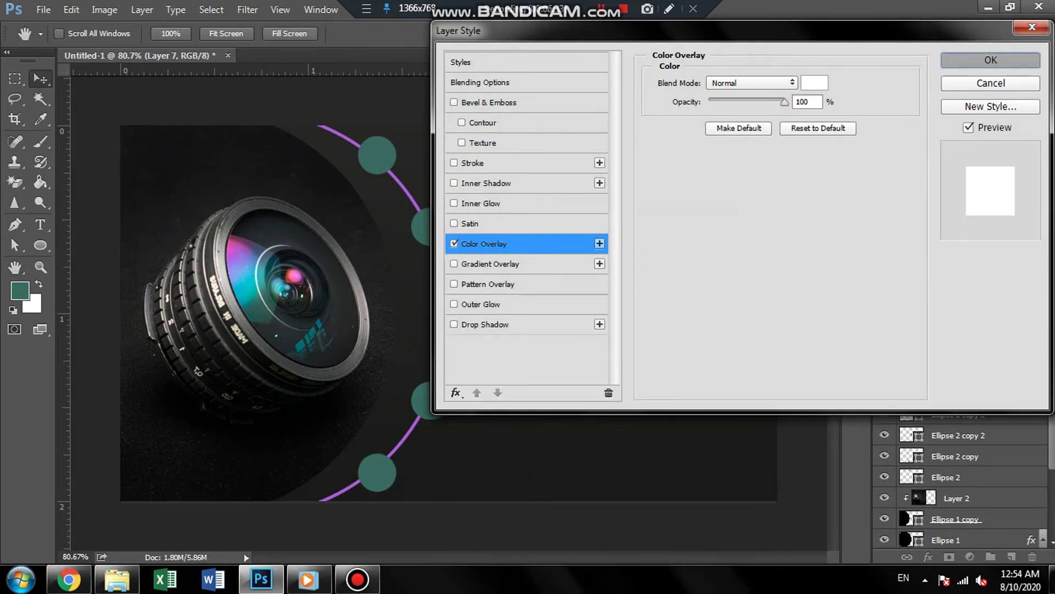
left_click_drag(584, 278, 377, 155)
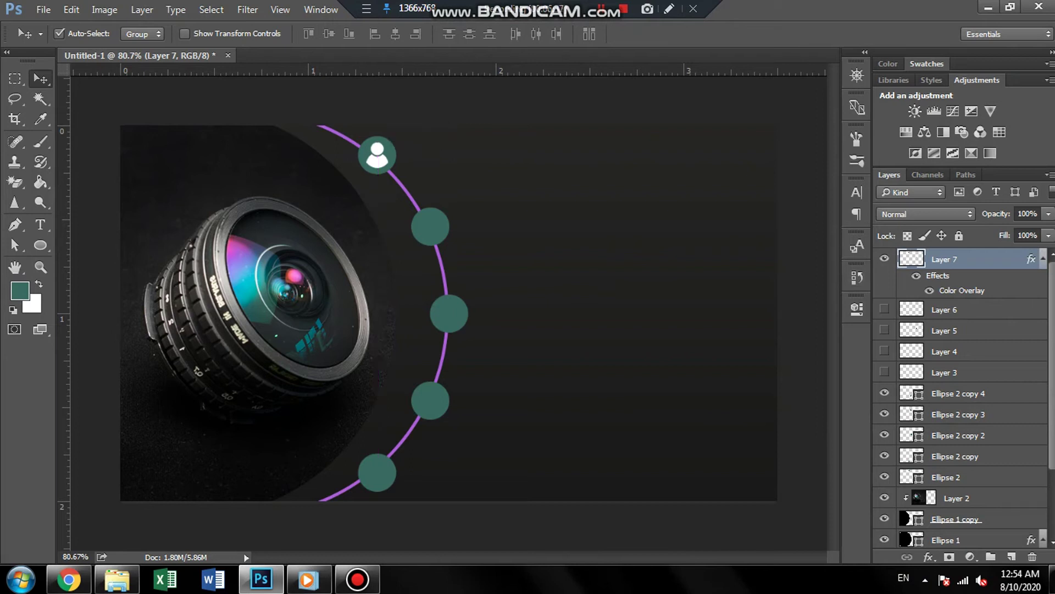
- Copy the white overlay to the phone icon and set it on the second dot
left_click(885, 309)
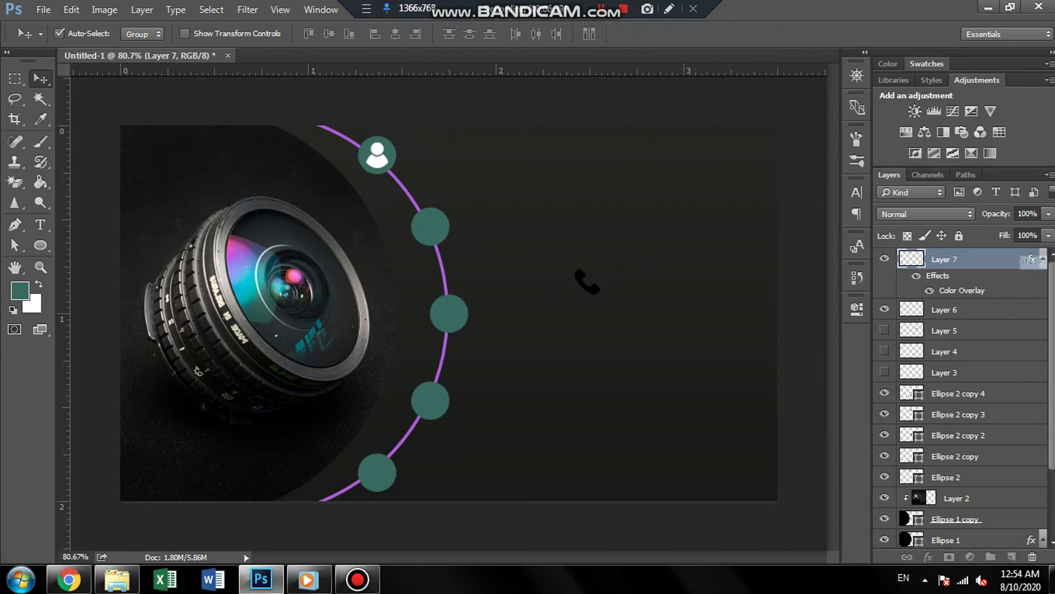
left_click_drag(1032, 258, 1031, 308)
left_click(1043, 279)
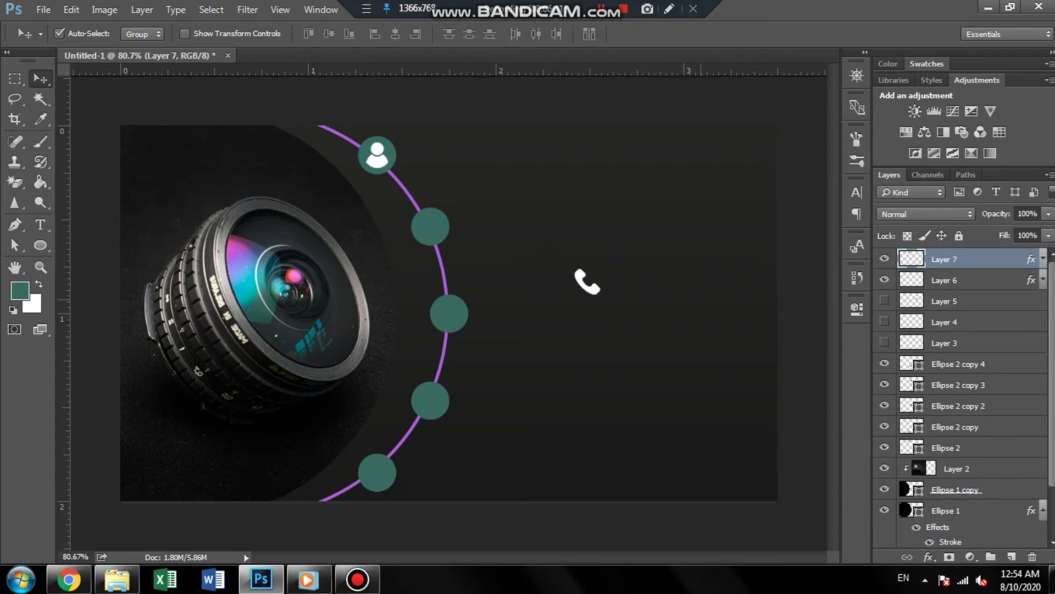
left_click_drag(587, 282, 430, 226)
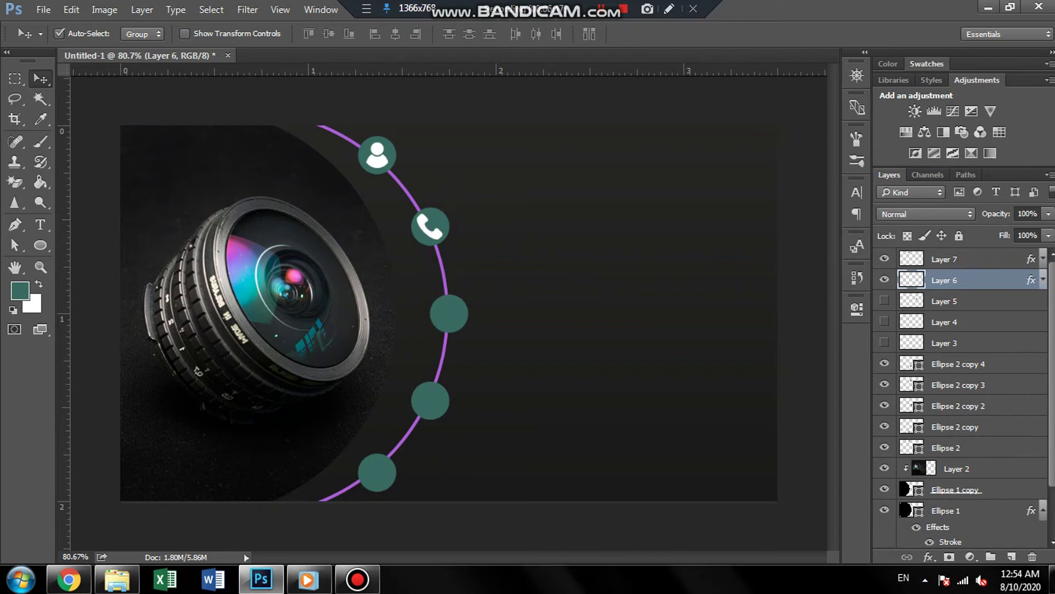
- Make the map pin white and place it on the middle dot
left_click(885, 300)
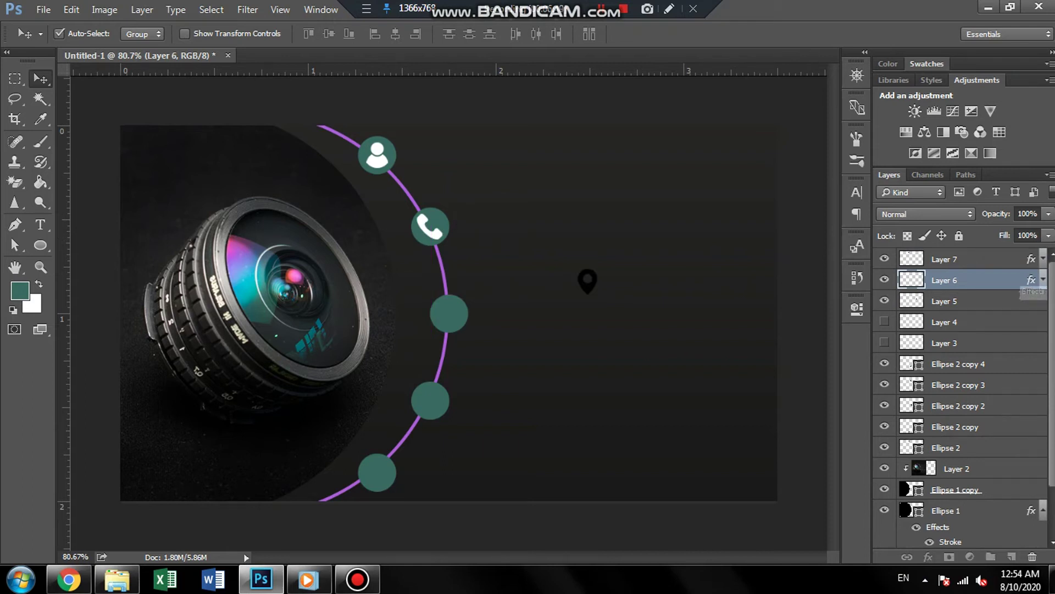
left_click_drag(1031, 279, 956, 301)
left_click(1042, 300)
left_click(956, 300)
left_click_drag(587, 281, 449, 313)
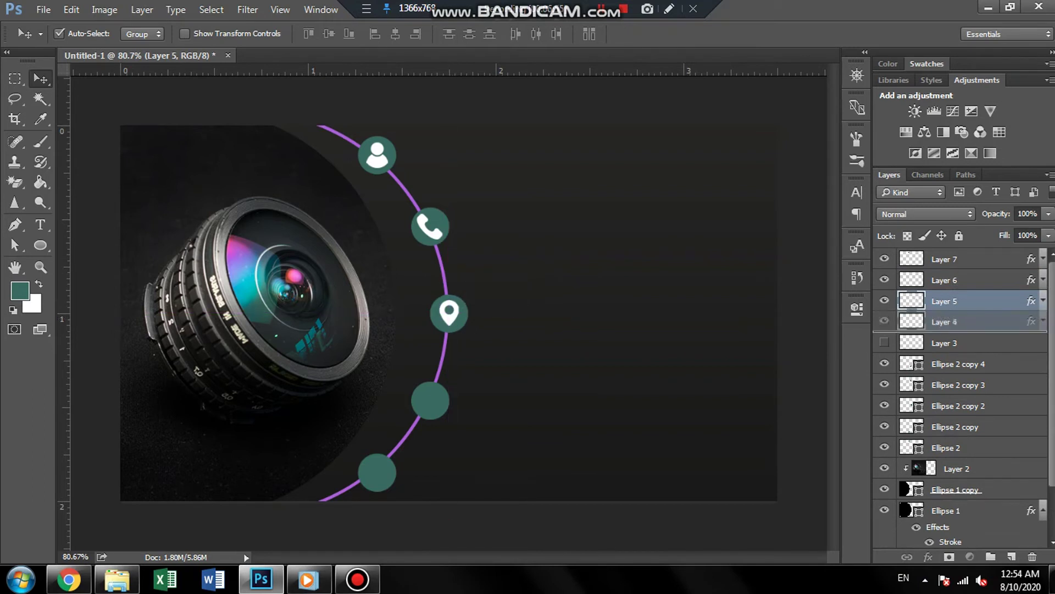
left_click_drag(945, 300, 945, 332)
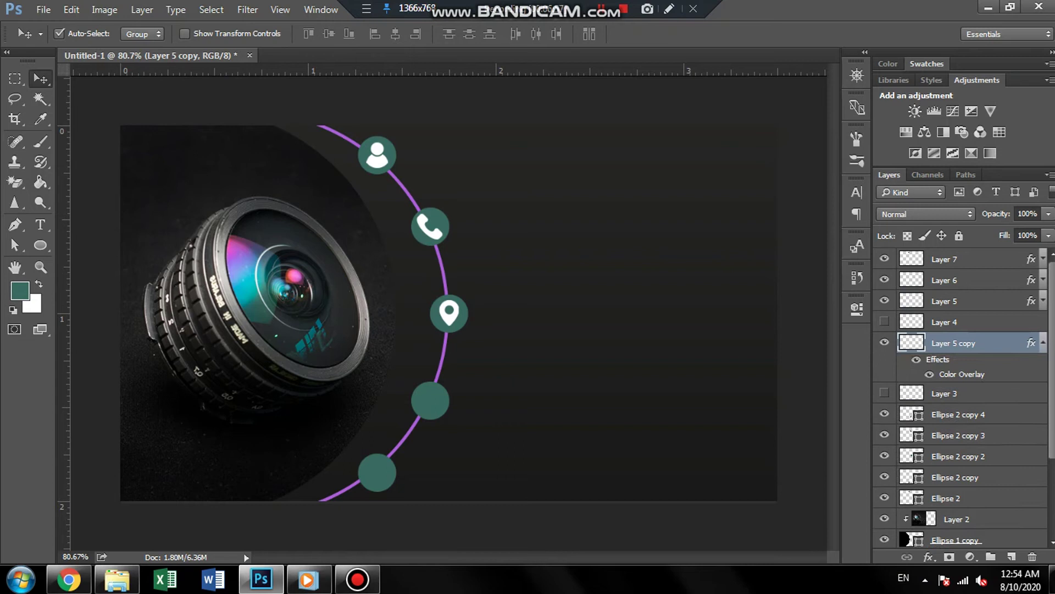
- Make the envelope icon white and place it on the fourth dot
left_click(884, 322)
left_click_drag(1032, 301, 1031, 320)
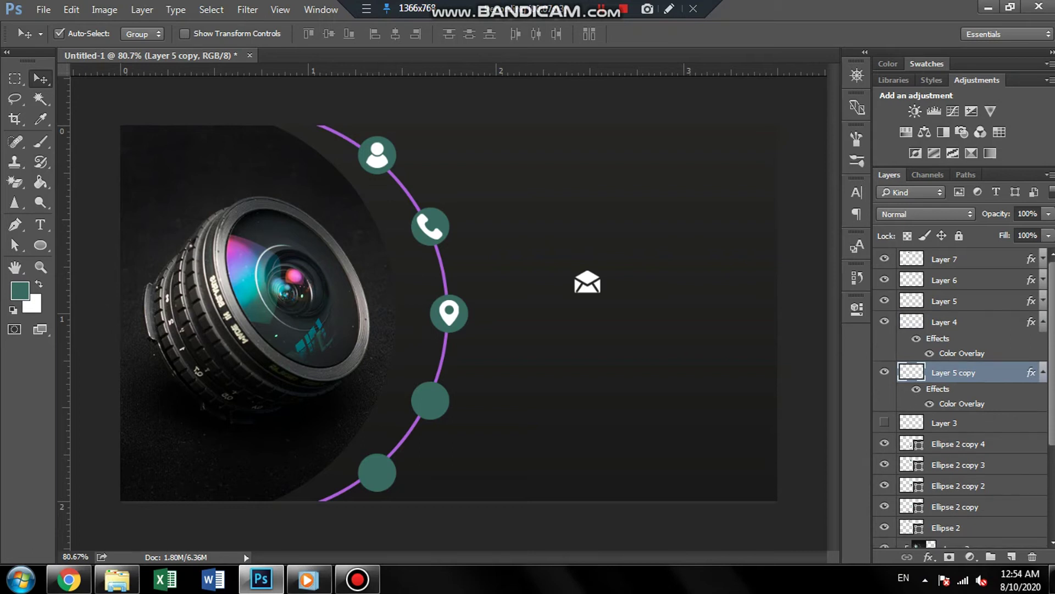
left_click(885, 372)
left_click(884, 373)
left_click_drag(587, 282, 431, 397)
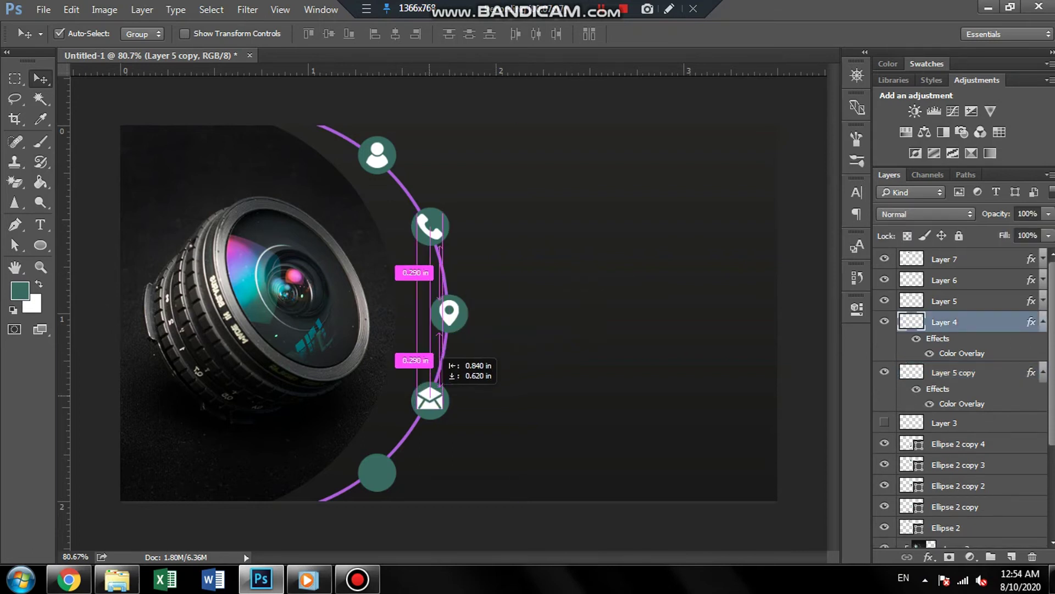
key("ctrl+z")
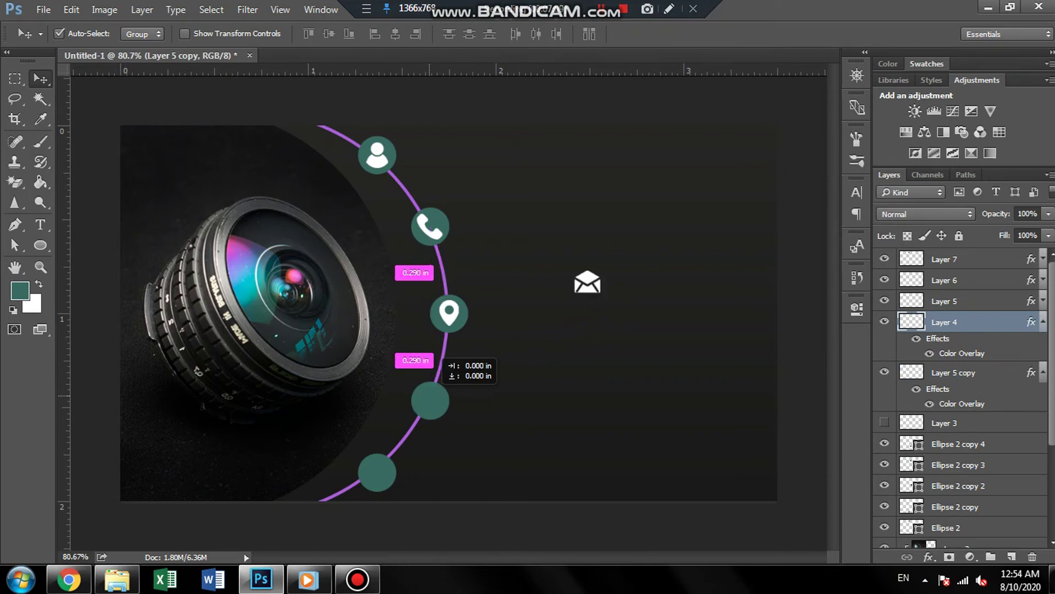
key("ctrl+z")
left_click_drag(431, 397, 430, 398)
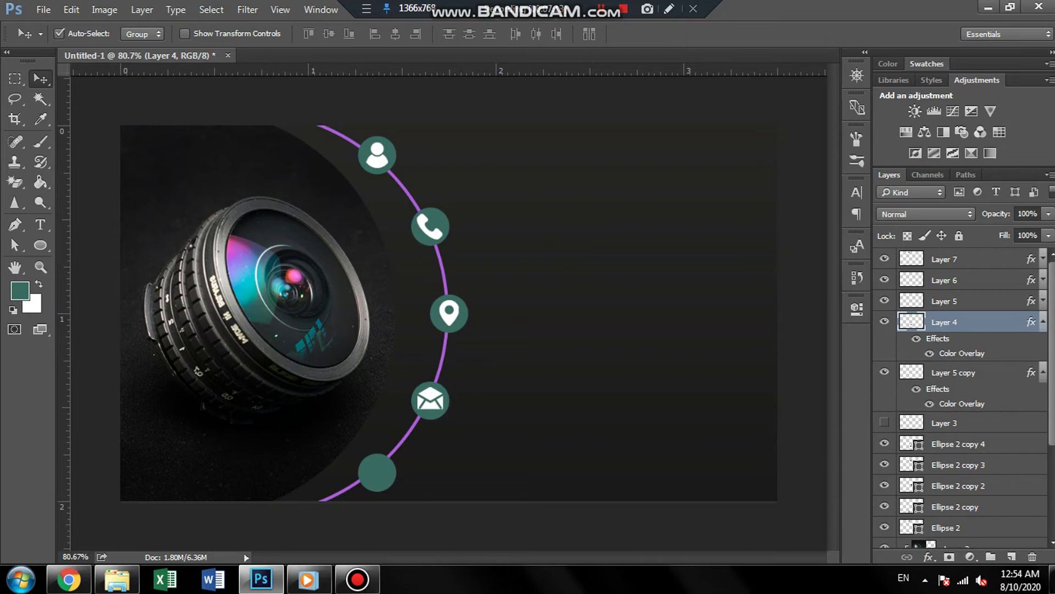
- Delete the extra map pin copy, then make the globe white and place it on the bottom dot
left_click(884, 421)
key("alt+bracketleft")
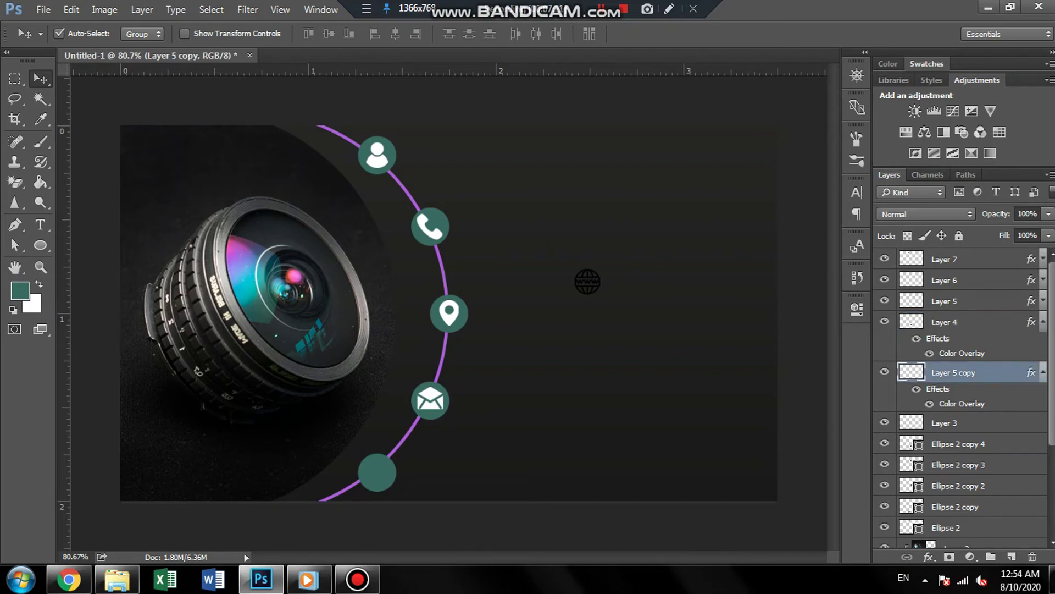
key("Delete")
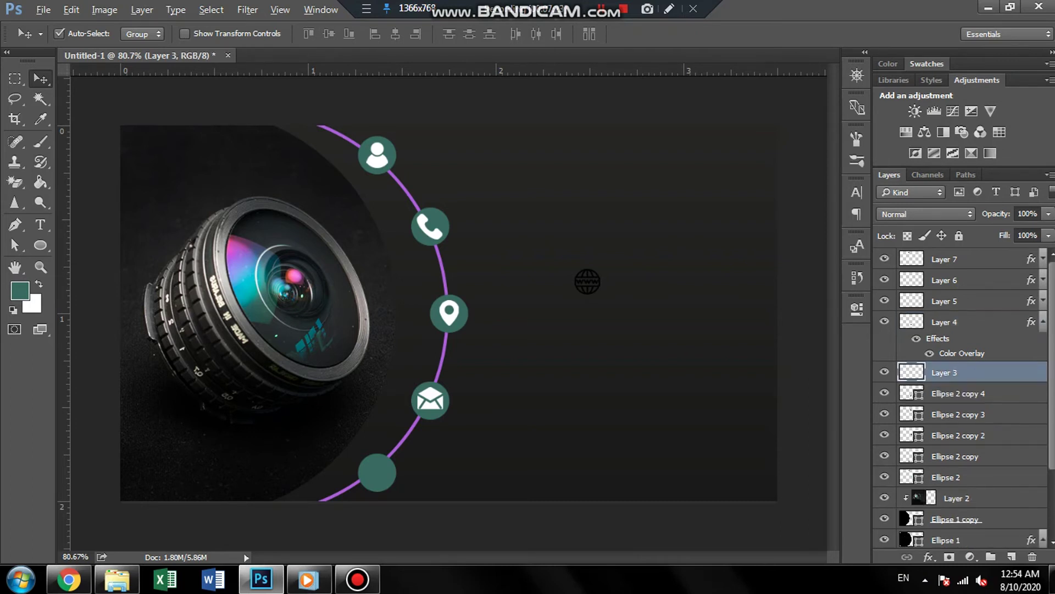
left_click_drag(938, 338, 945, 372)
left_click(1043, 322)
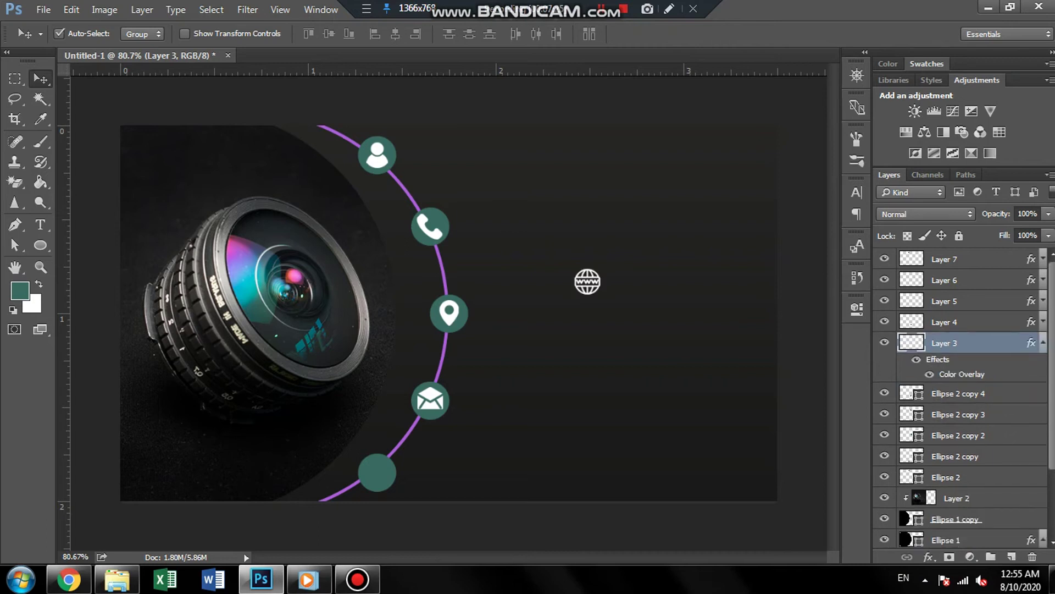
left_click(1043, 342)
left_click_drag(588, 282, 377, 471)
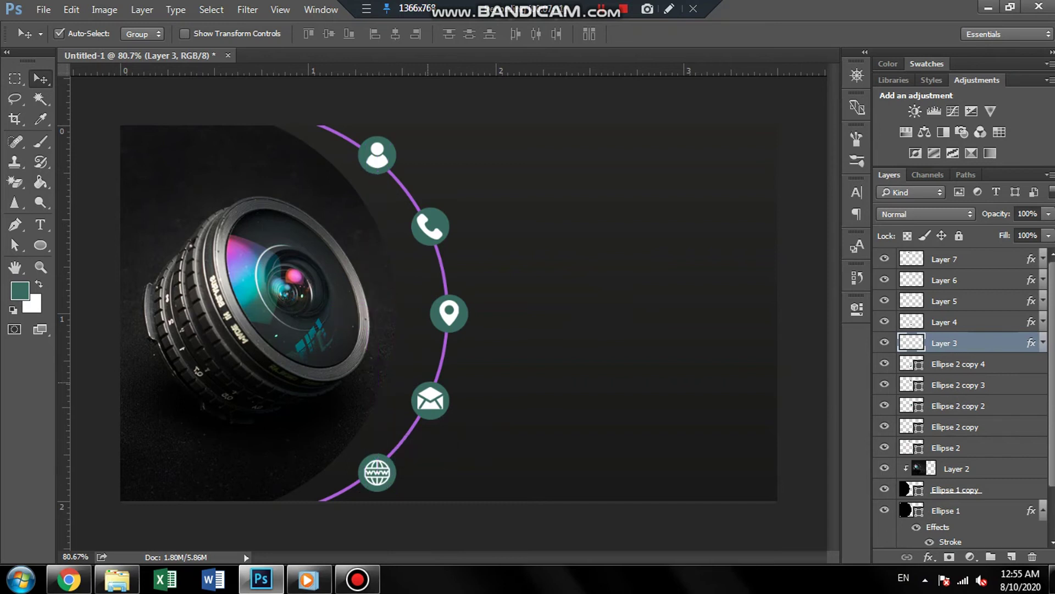
- Type the text 'Mr. Person Name' to the right of the arc
left_click(40, 224)
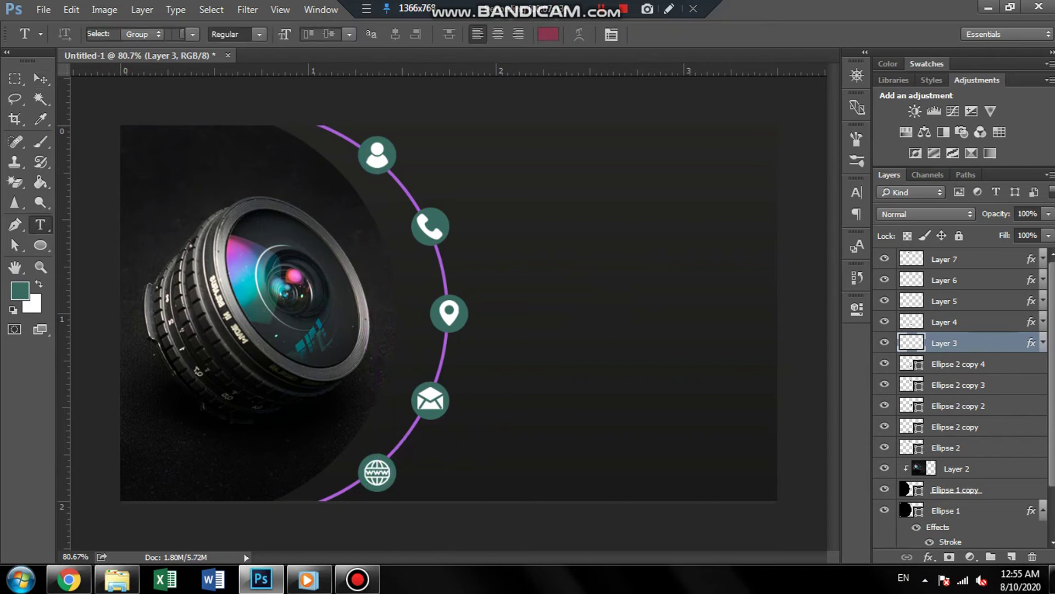
left_click(543, 252)
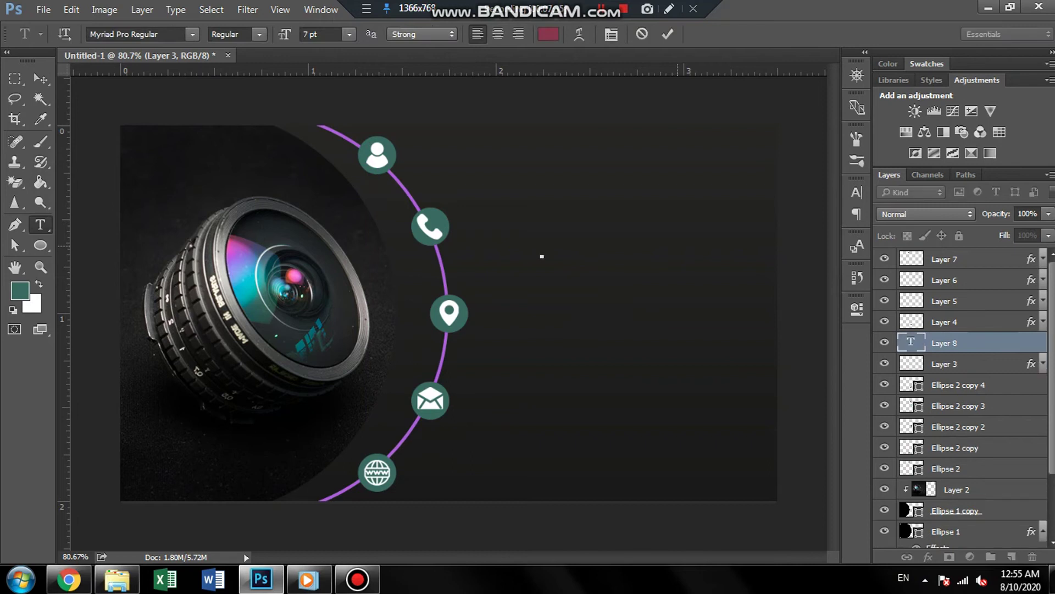
type("MR.")
type("P")
type(" V")
key("BackSpace")
key("BackSpace")
key("BackSpace")
key("BackSpace")
key("BackSpace")
key("BackSpace")
key("BackSpace")
type("r.")
type("Person ")
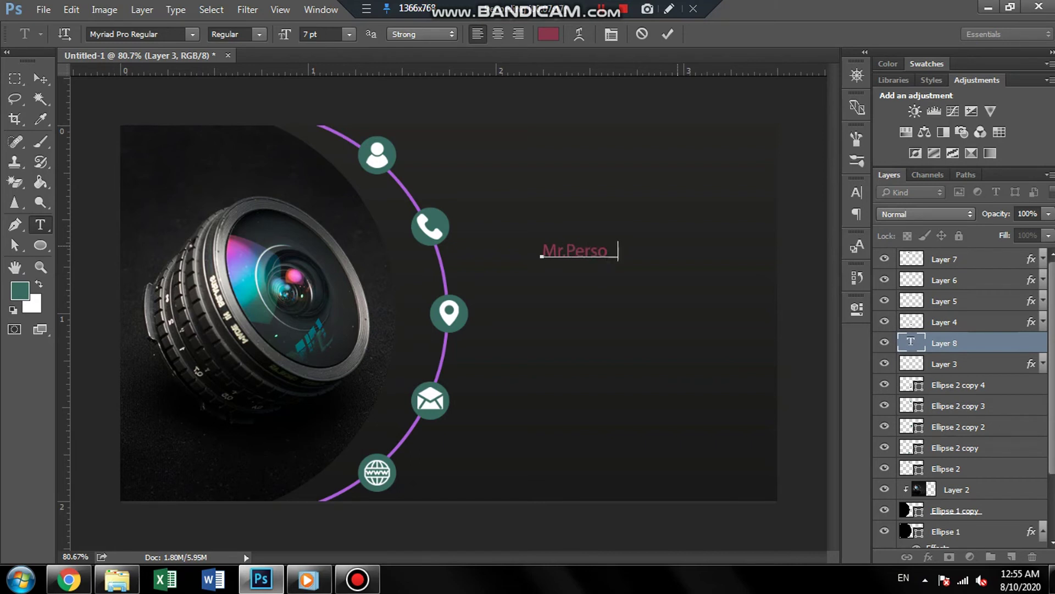
type("N ame")
- Format the name text as Bold at 10 pt
left_click(566, 250)
key("ctrl+a")
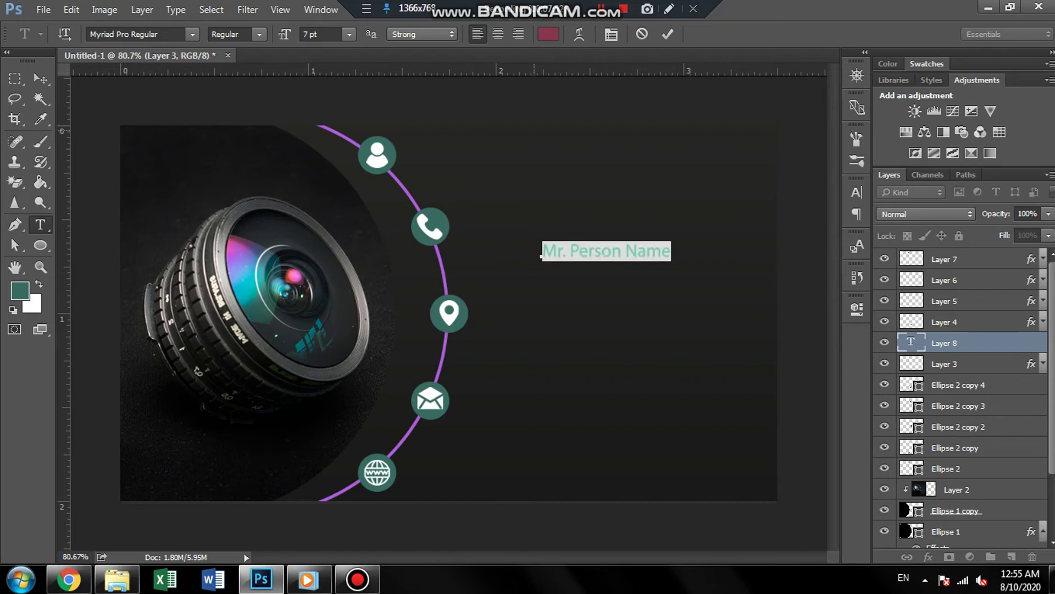
left_click(349, 34)
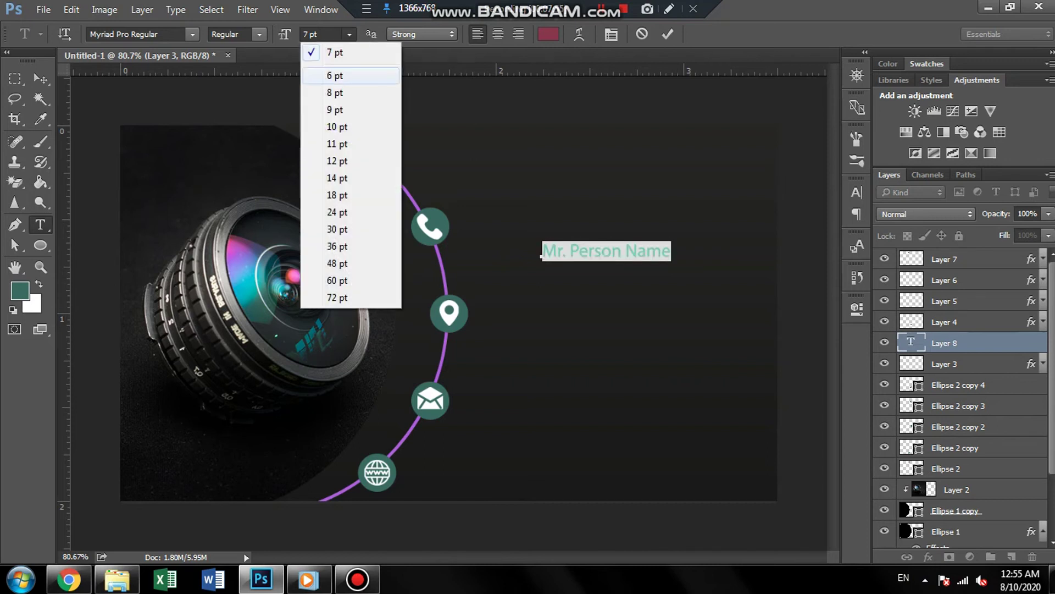
left_click(337, 126)
left_click(259, 34)
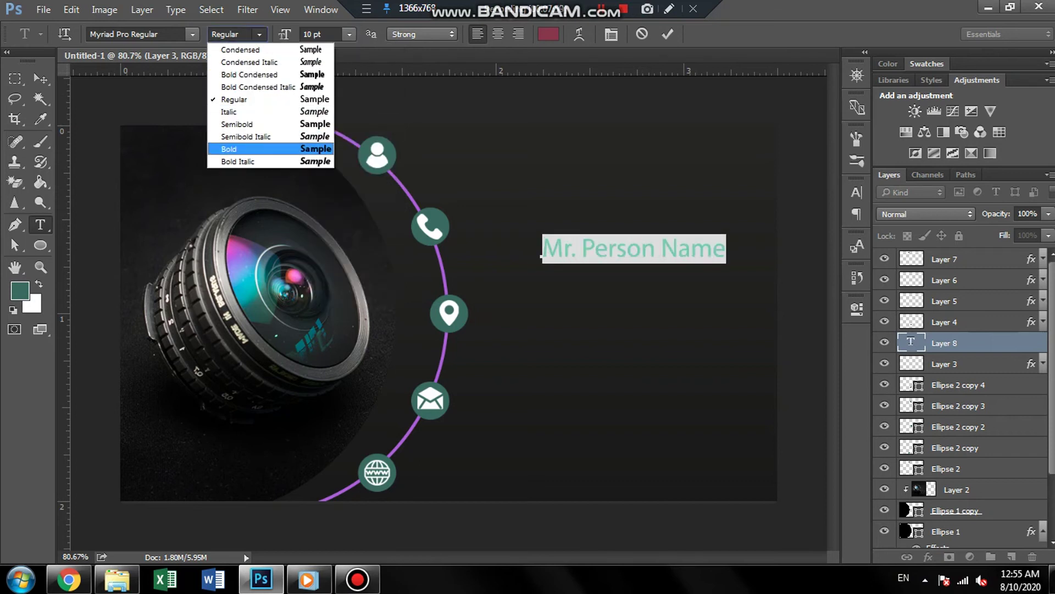
left_click(228, 149)
left_click(40, 78)
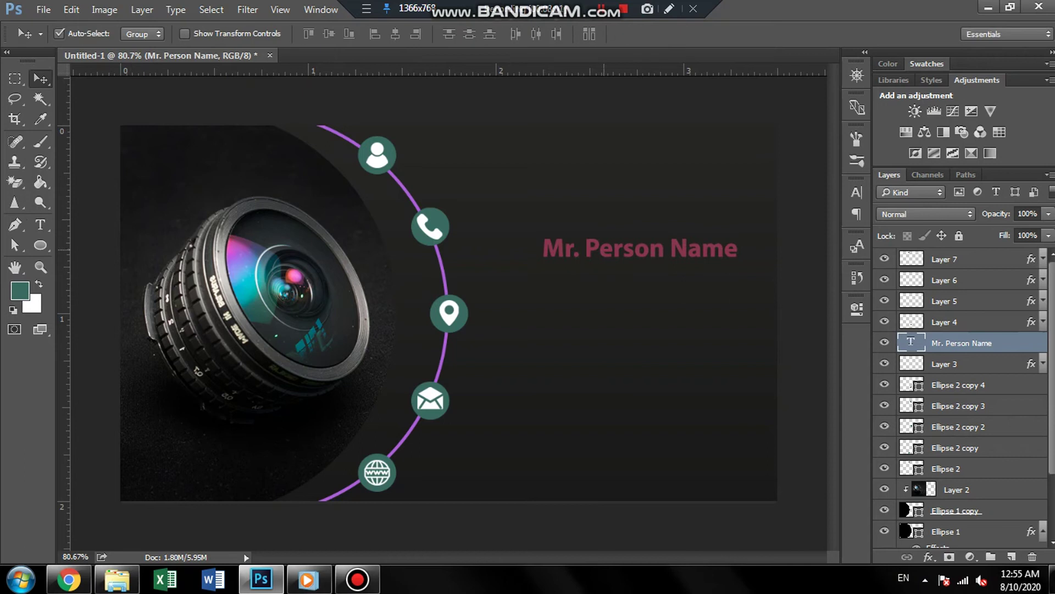
- Move the name beside the person icon and retype a copy below it as 'Photograher'
left_click_drag(605, 248, 459, 145)
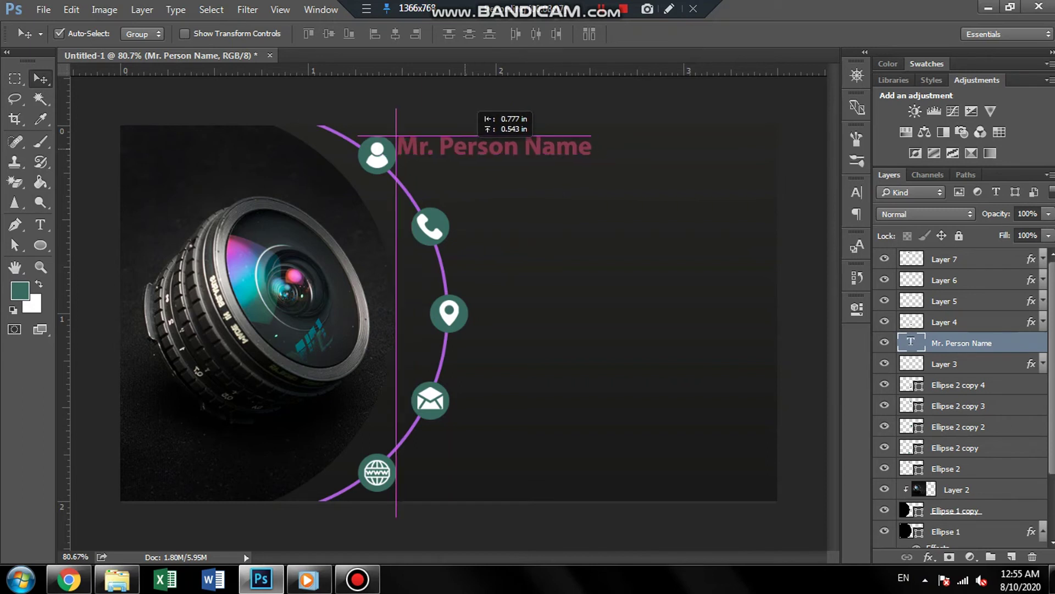
left_click_drag(459, 146, 507, 174)
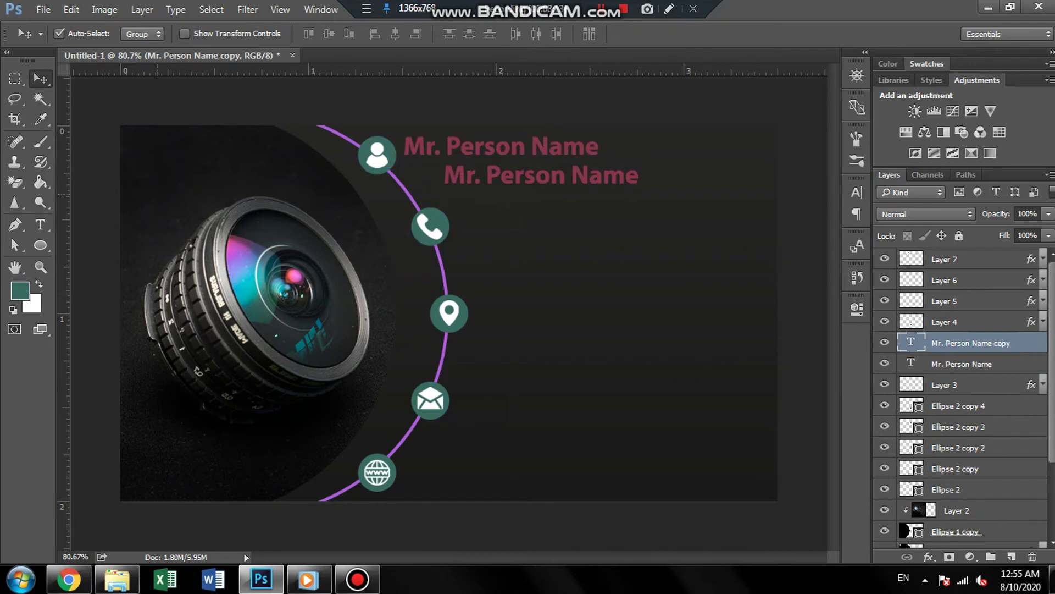
key("t")
left_click(443, 179)
key("ctrl+a")
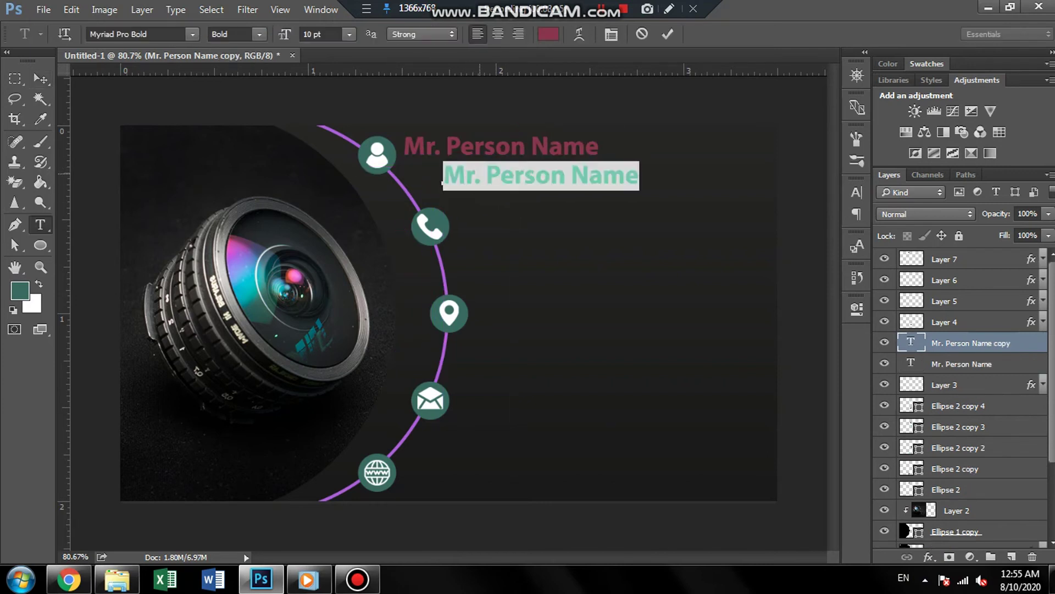
type("Pho")
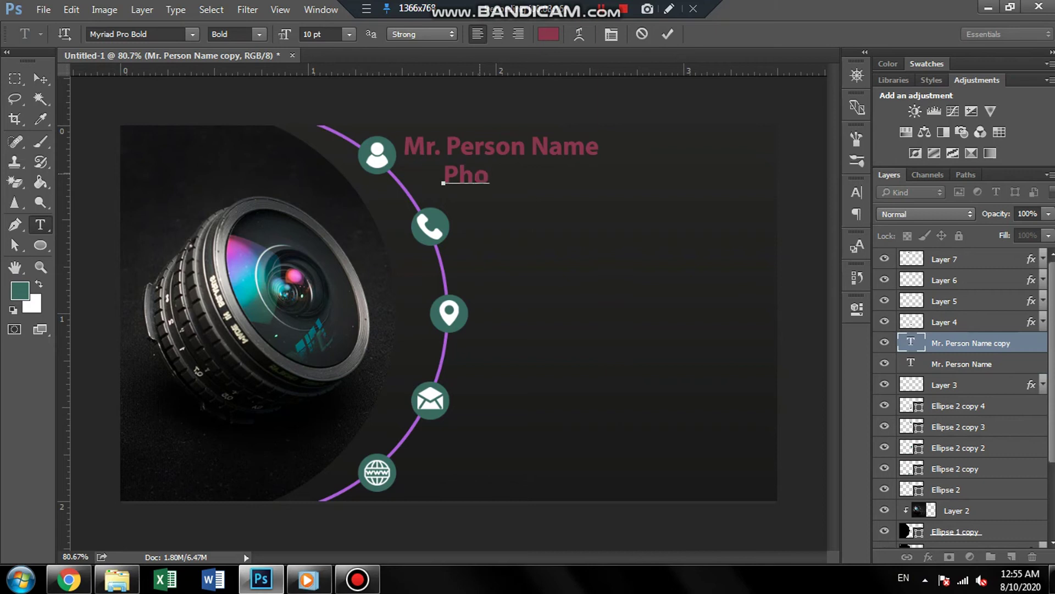
type("tog")
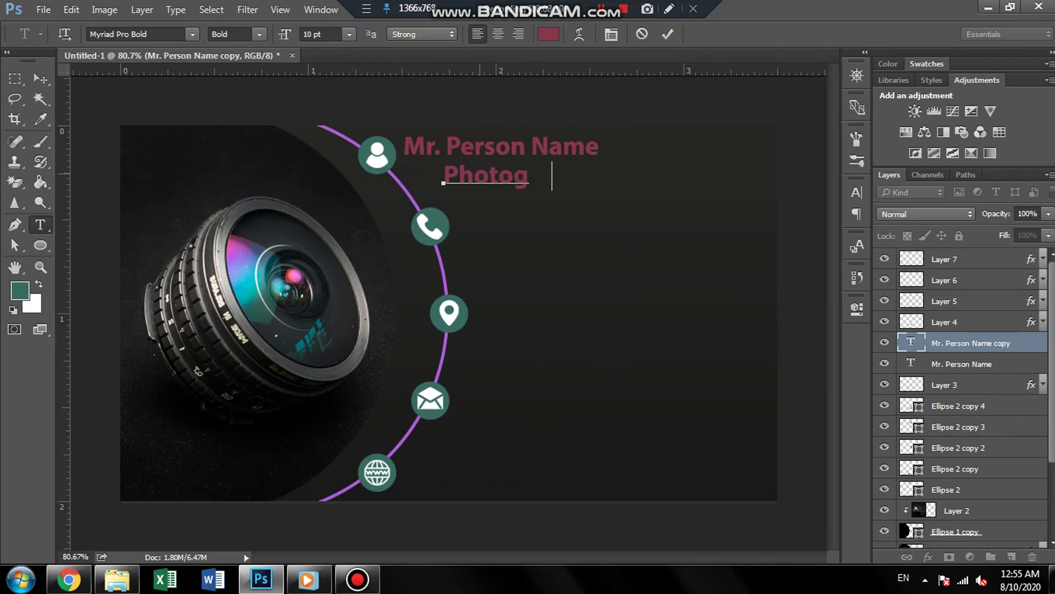
type("rah")
type("aer")
key("BackSpace")
key("BackSpace")
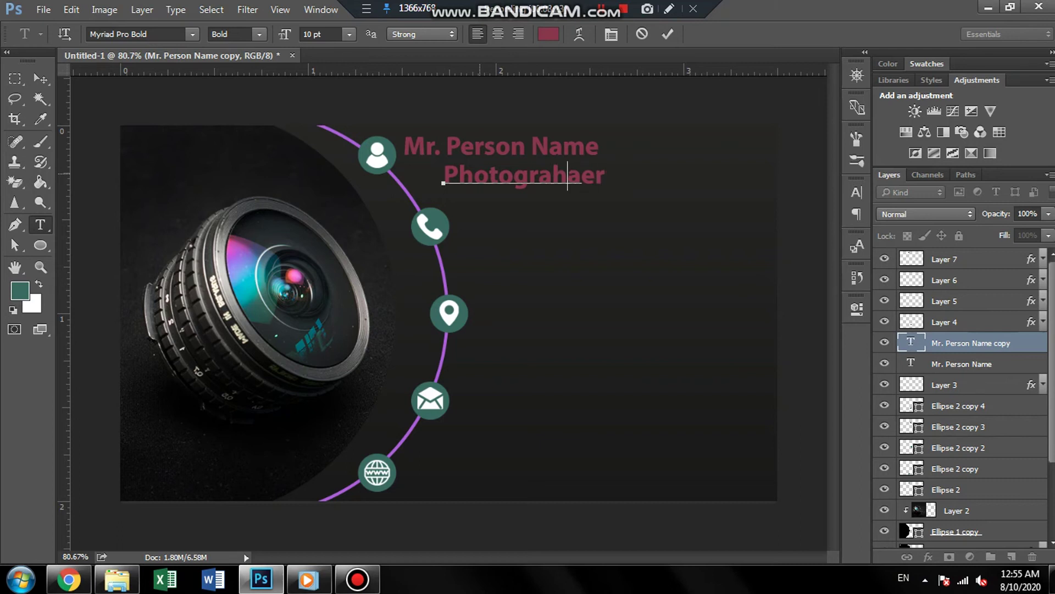
key("BackSpace")
type("ar")
left_click(582, 174)
key("BackSpace")
type("e")
left_click(41, 78)
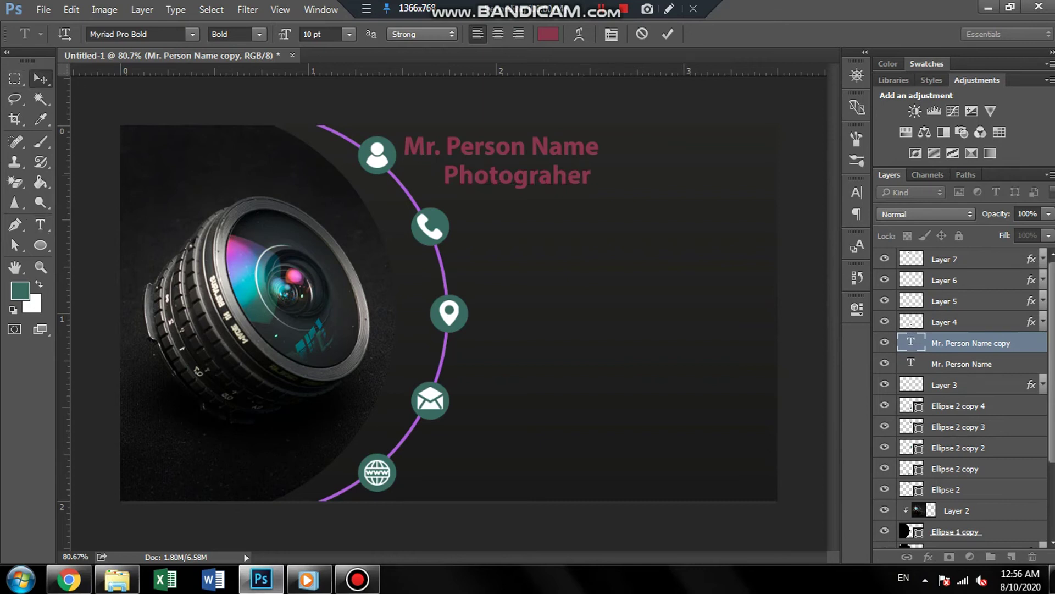
- Format the Photograher line as 7 pt Regular in teal #3a6b62
left_click(40, 224)
double_click(494, 176)
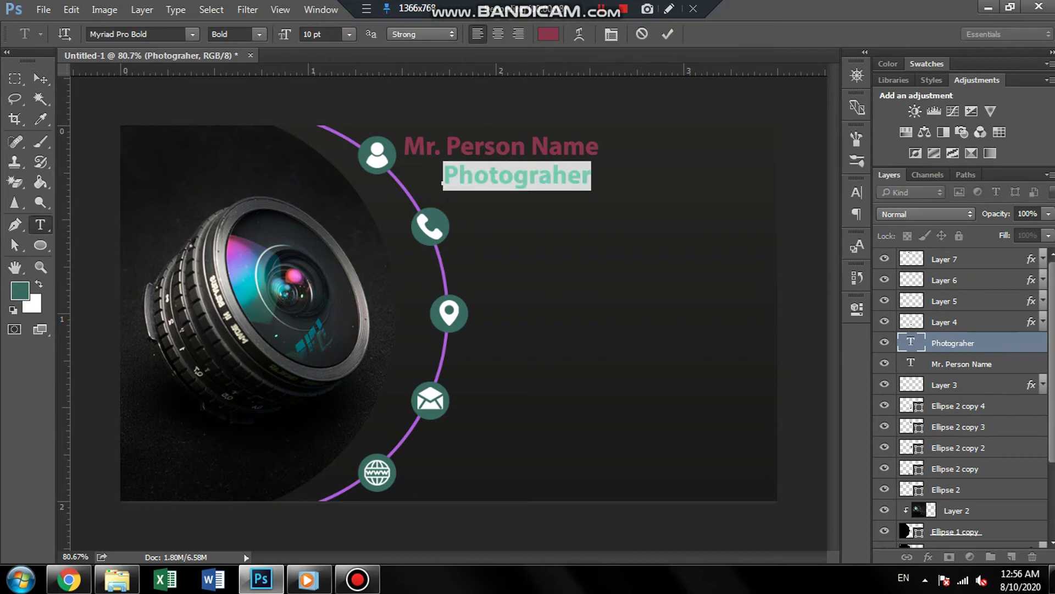
left_click(349, 34)
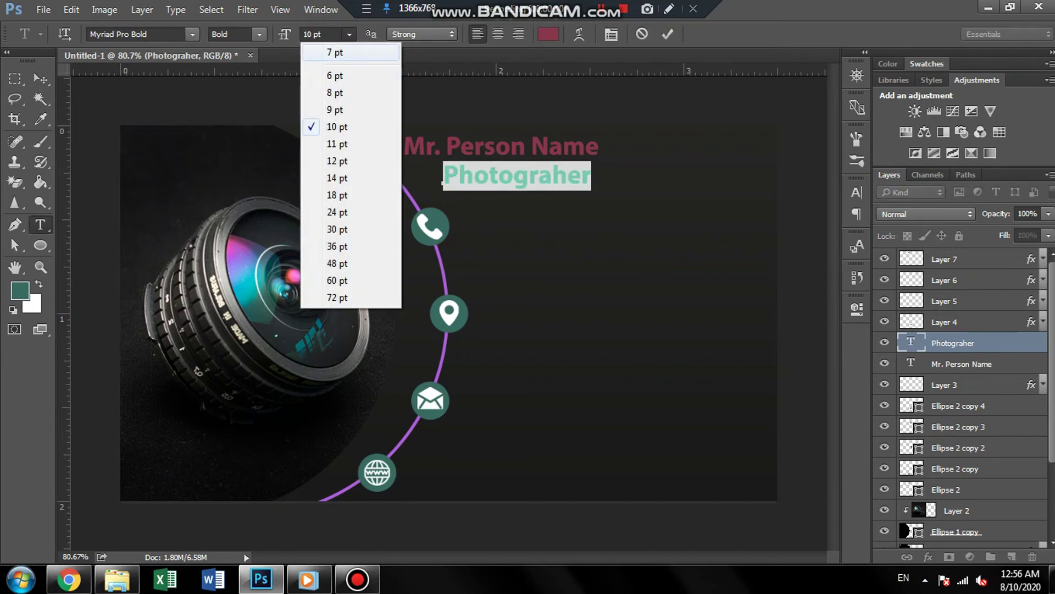
left_click(324, 47)
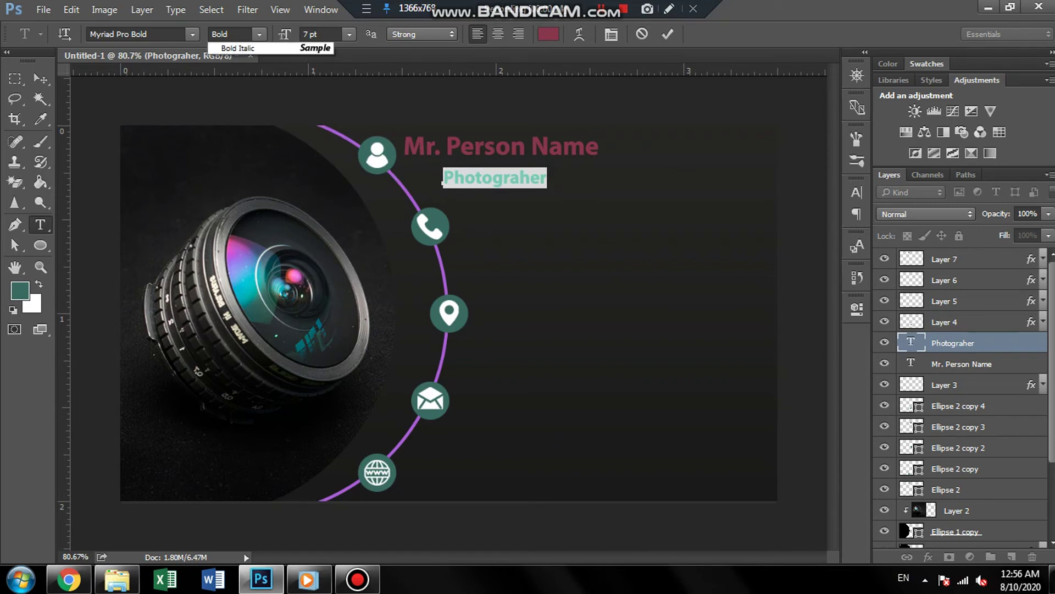
left_click(259, 34)
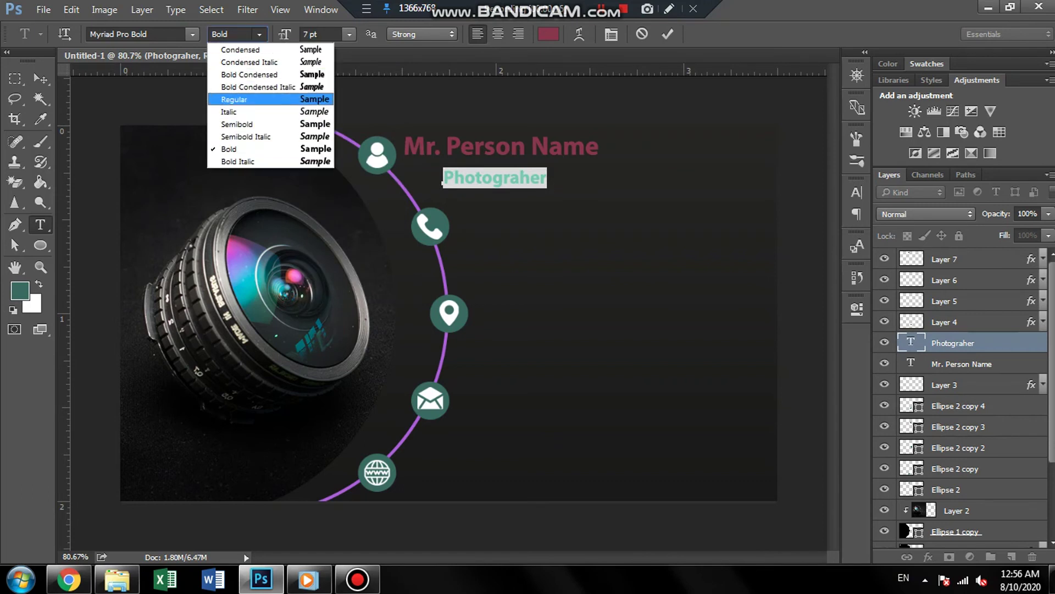
left_click(234, 99)
left_click(548, 34)
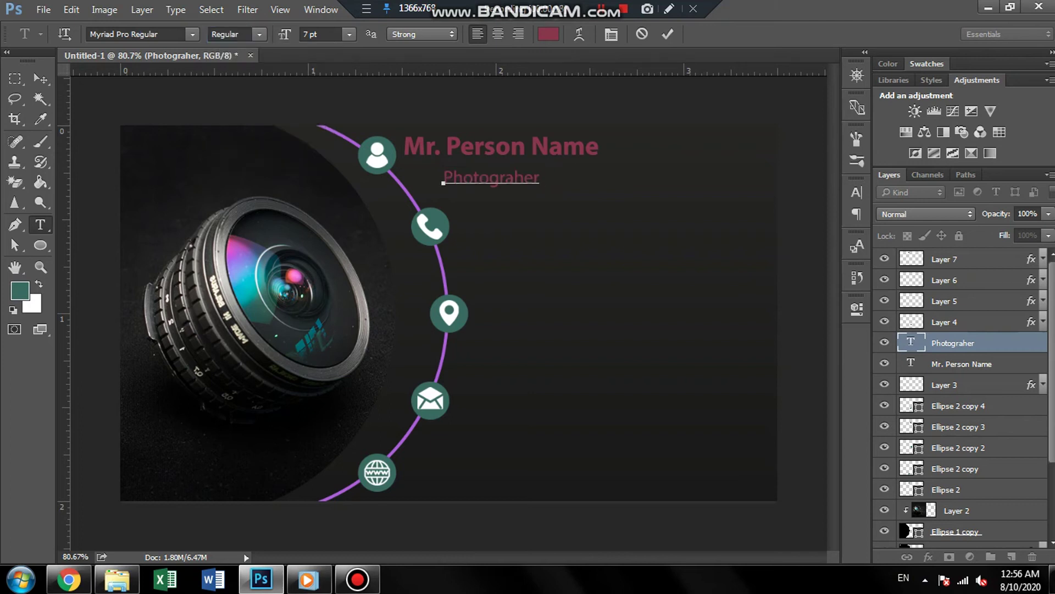
type("3a6b62")
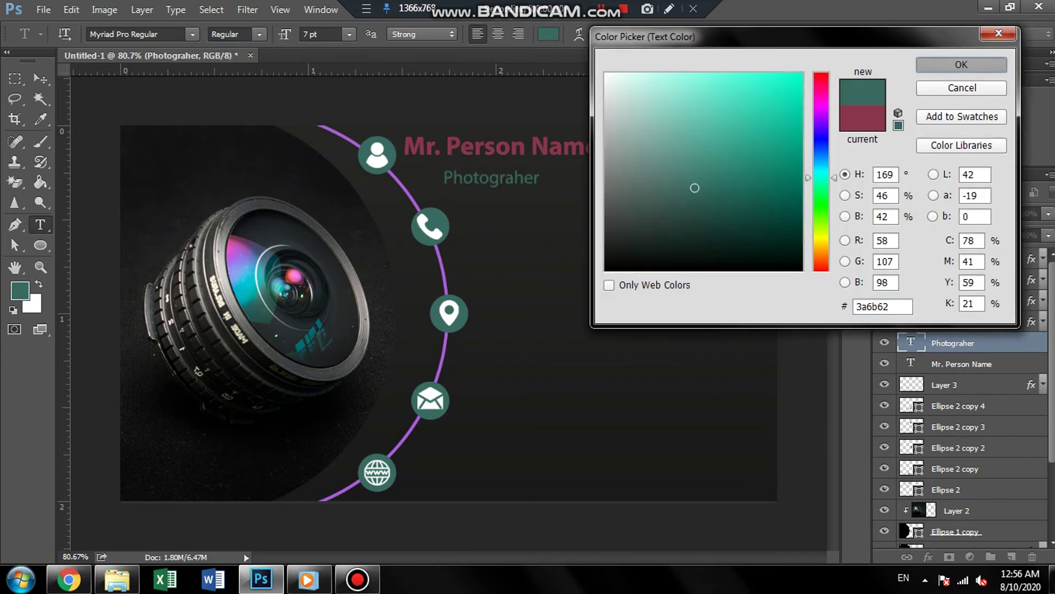
left_click(962, 64)
left_click(40, 79)
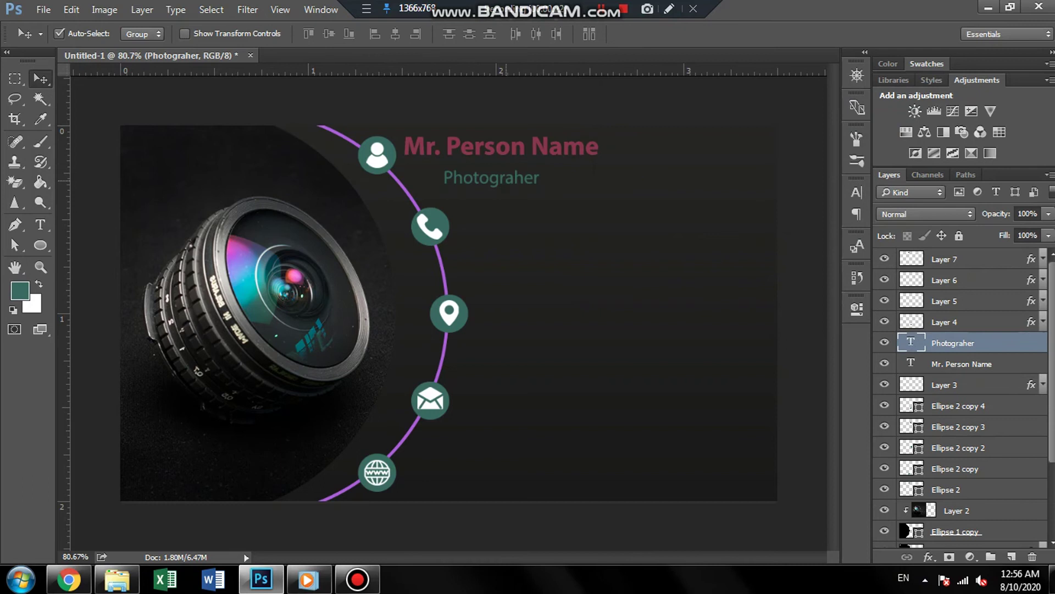
- Position Photograher directly under Mr. Person Name, nudged up one step
left_click_drag(508, 177, 473, 166)
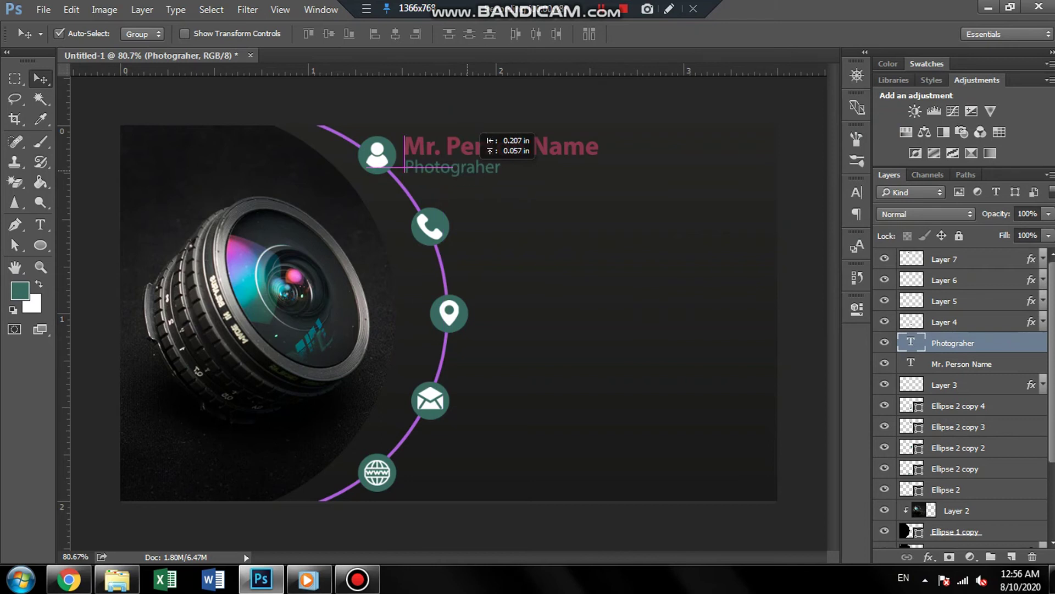
left_click_drag(473, 167, 473, 167)
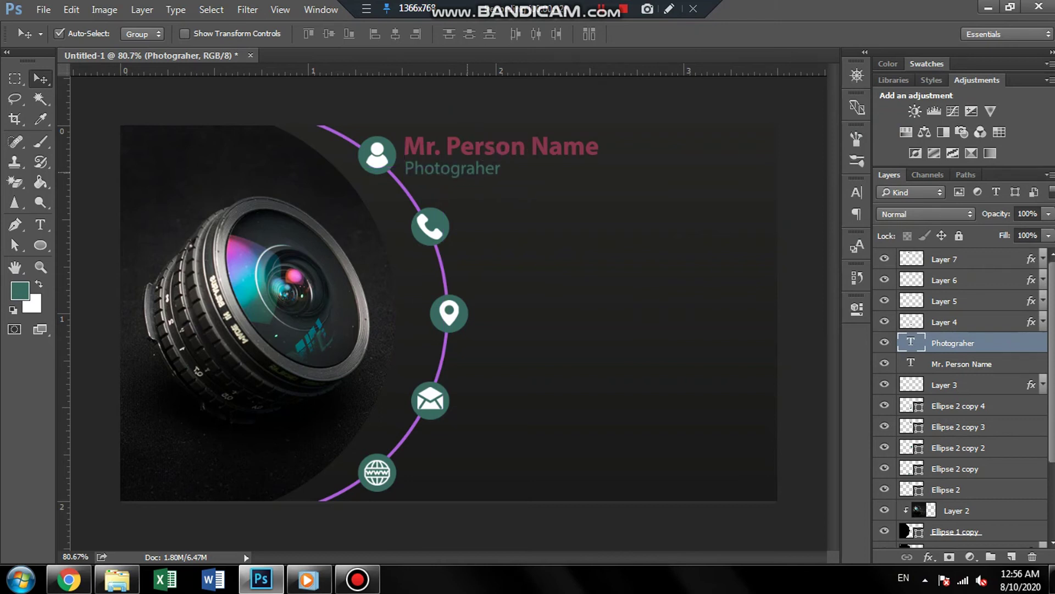
key("Up")
key("Up")
key("Up")
key("Up")
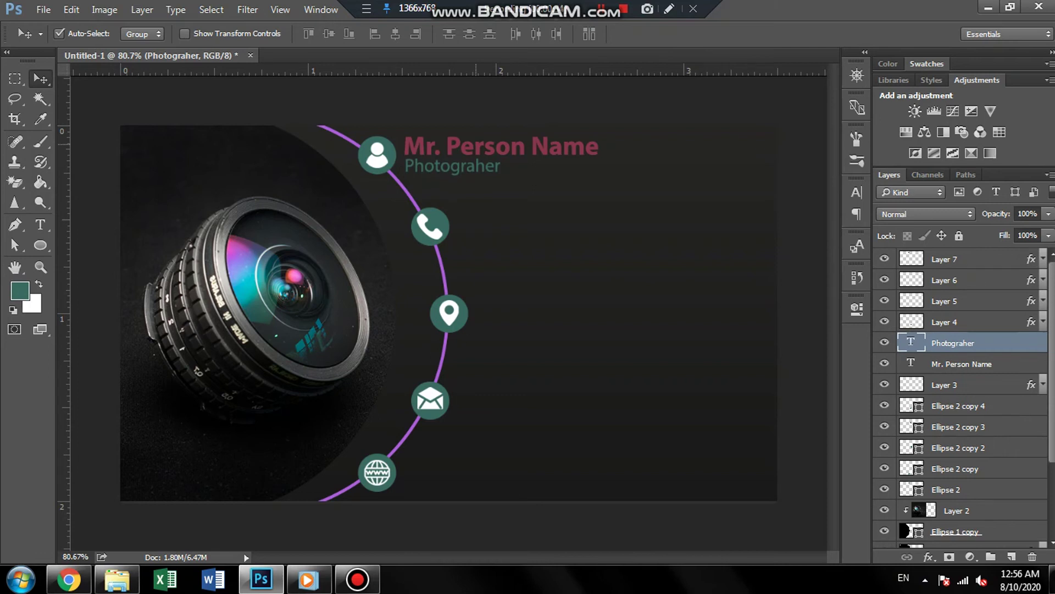
- Duplicate both the name and Photograher lines down and to the right
left_click(962, 363, "ctrl")
left_click_drag(456, 144, 456, 144)
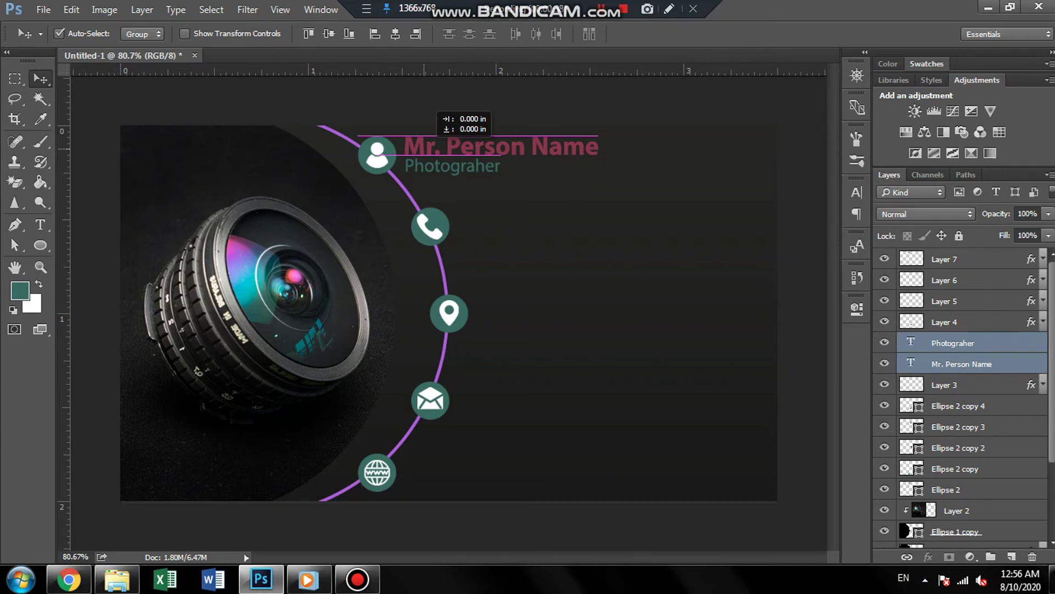
left_click_drag(456, 144, 530, 182)
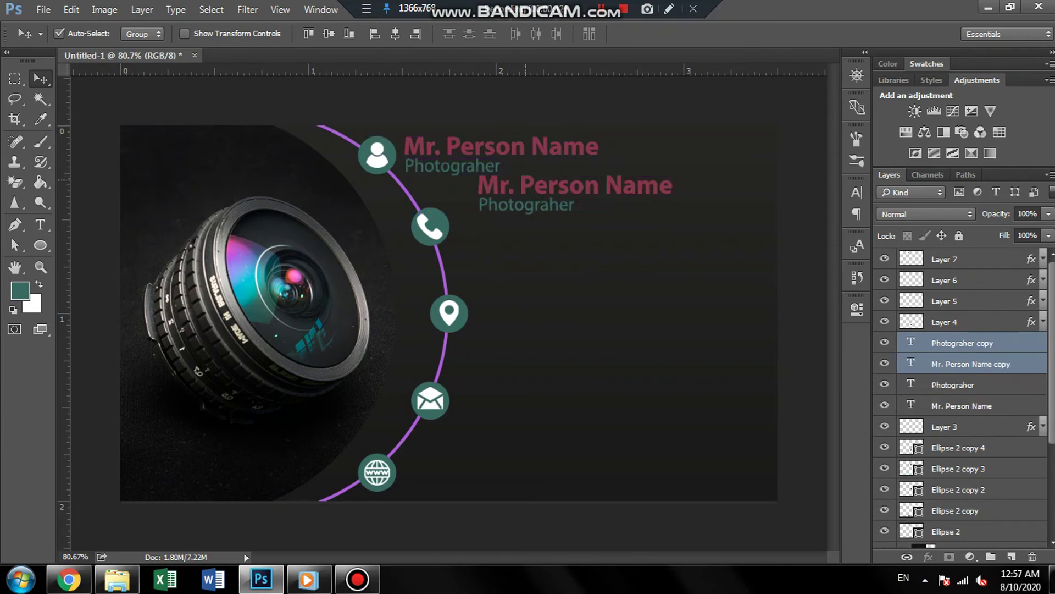
key("Delete")
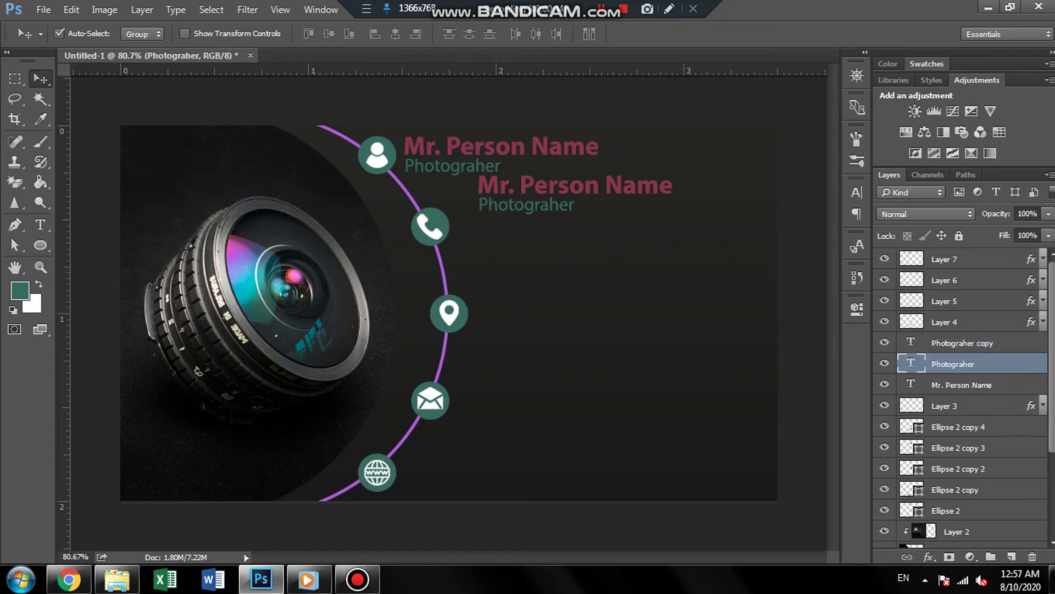
key("t")
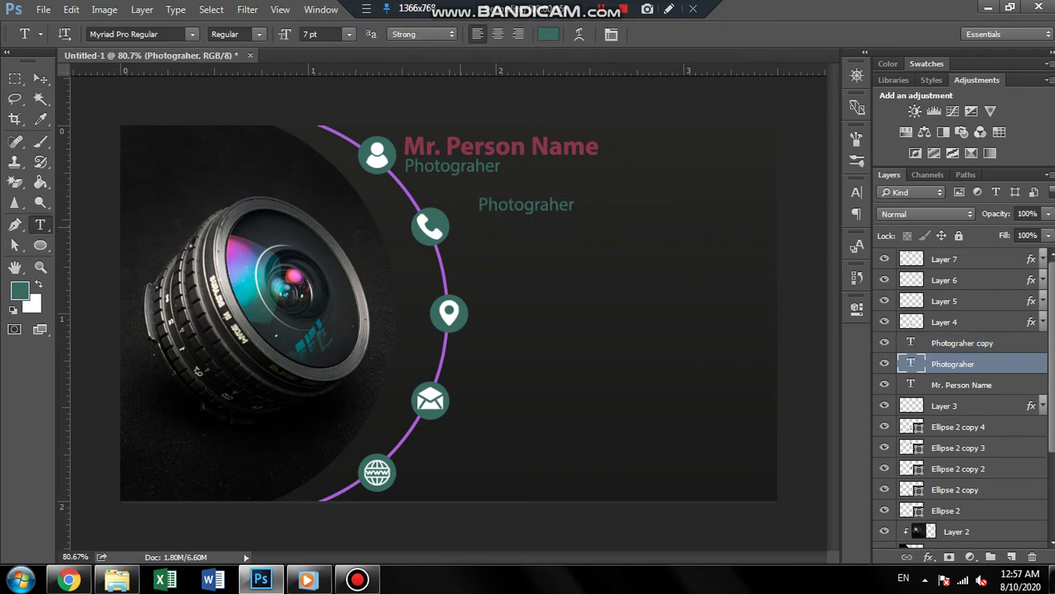
double_click(478, 206)
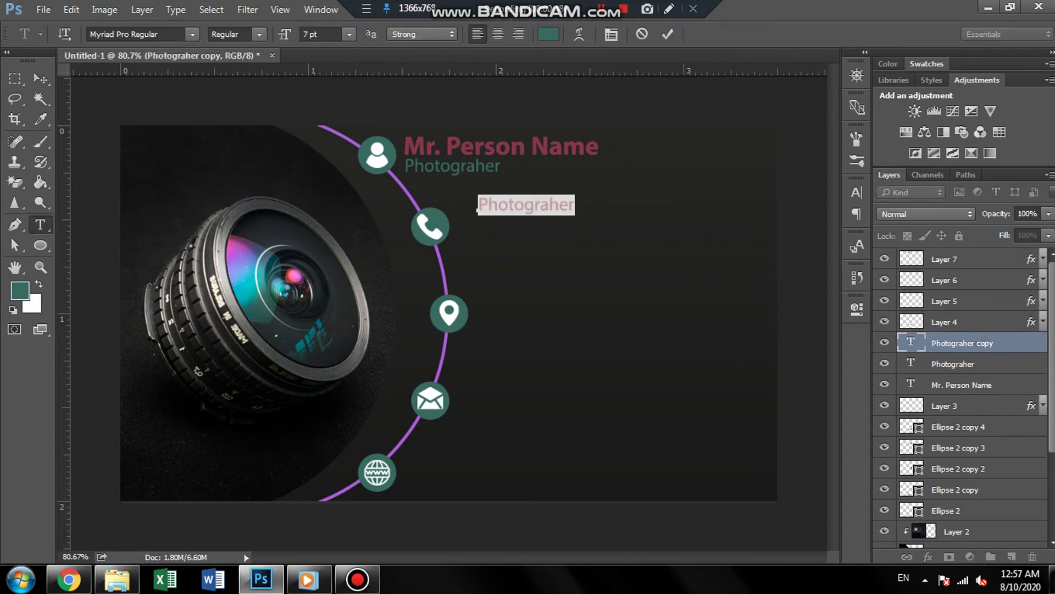
left_click(548, 34)
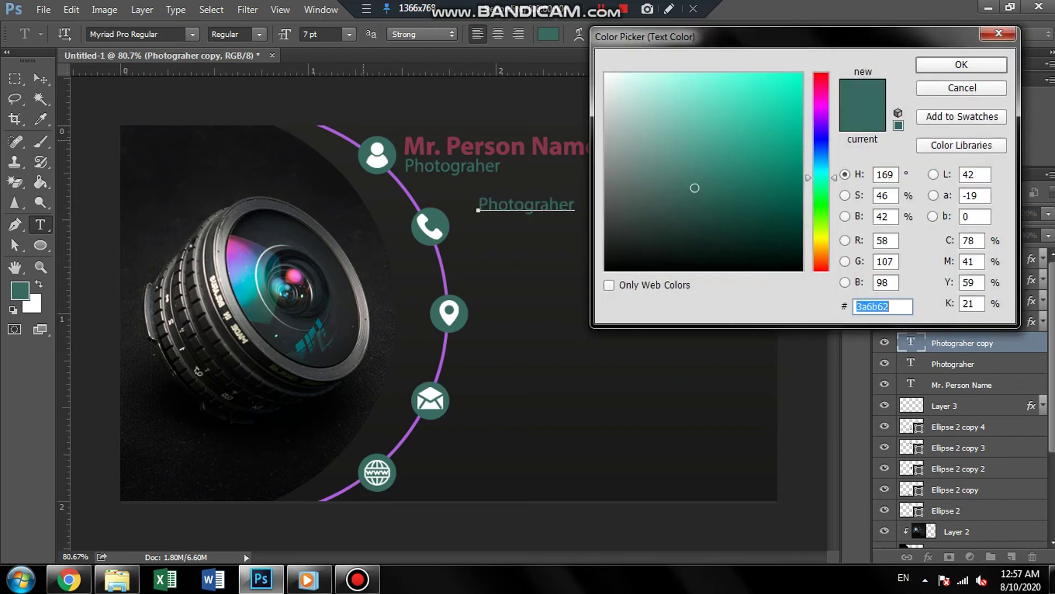
type("b35acd")
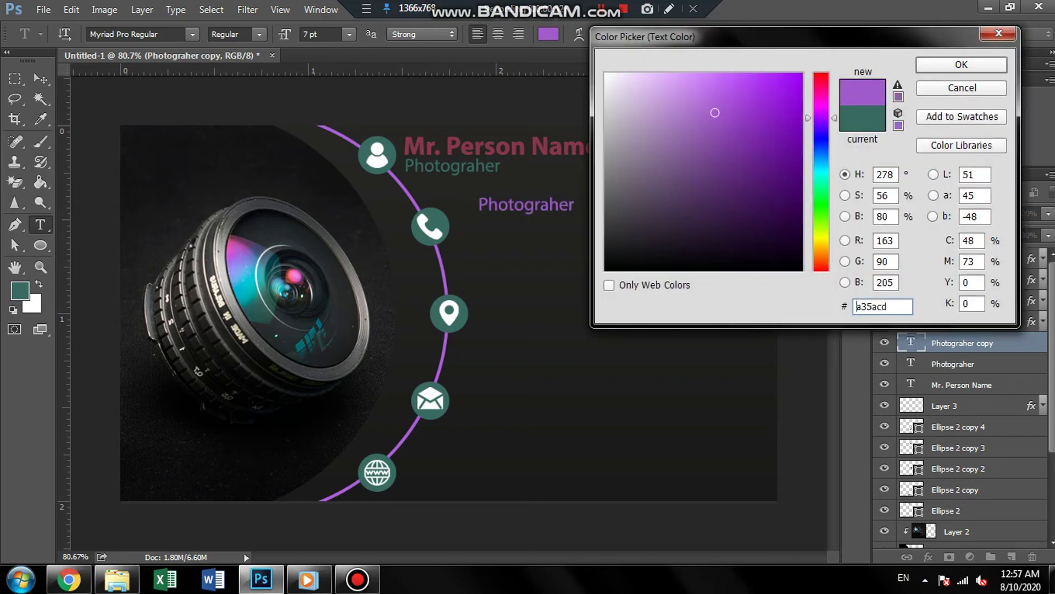
left_click(962, 64)
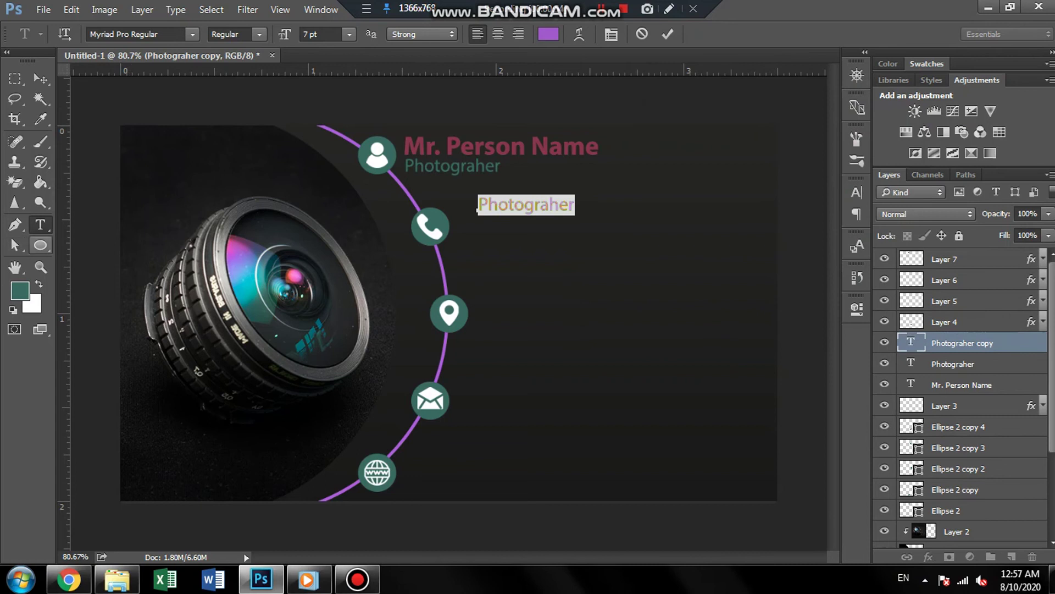
left_click(40, 245)
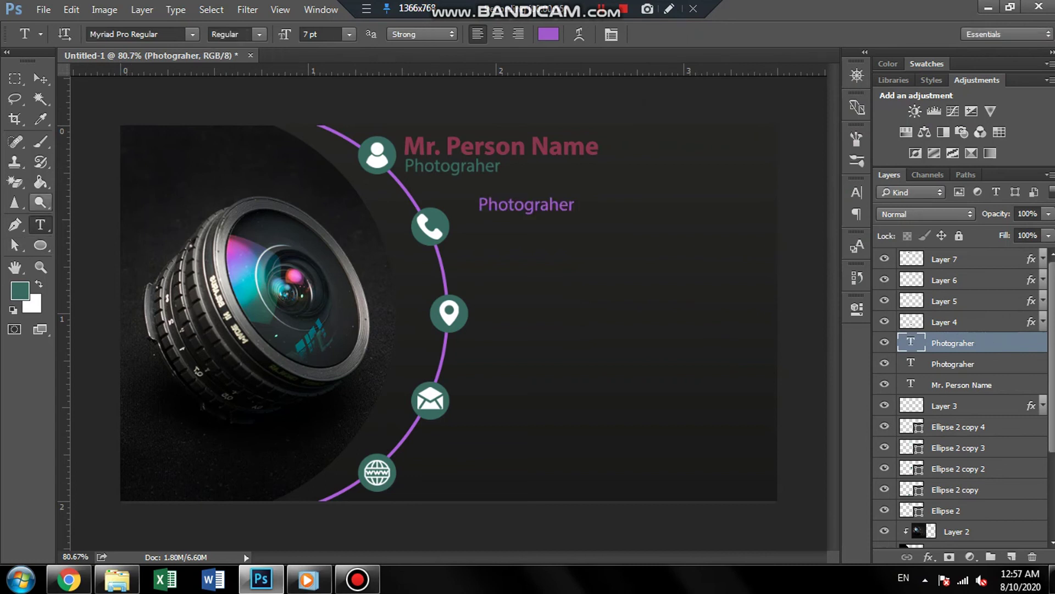
key("ctrl+z")
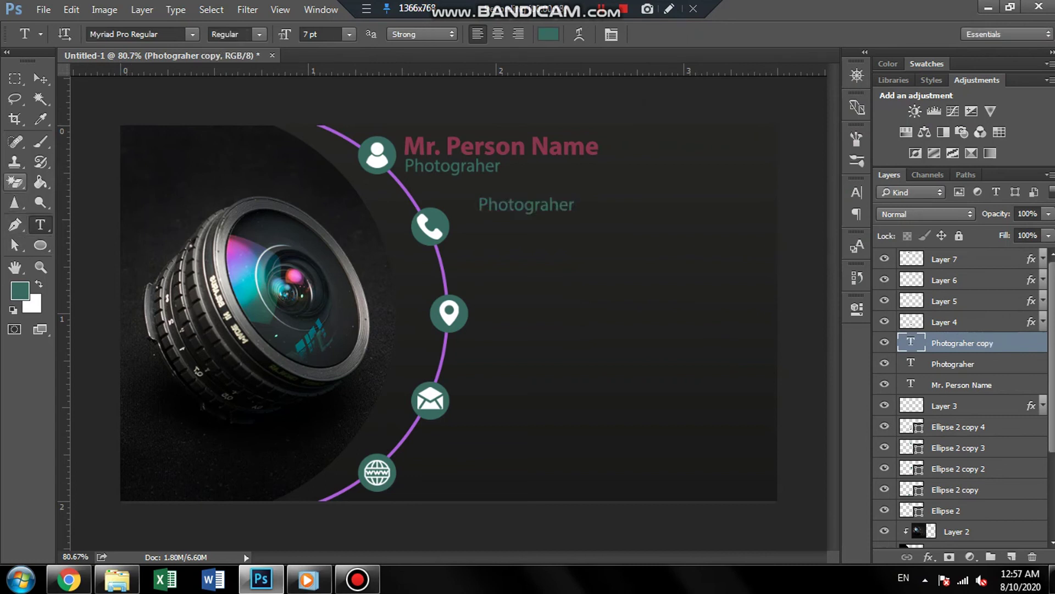
left_click(40, 78)
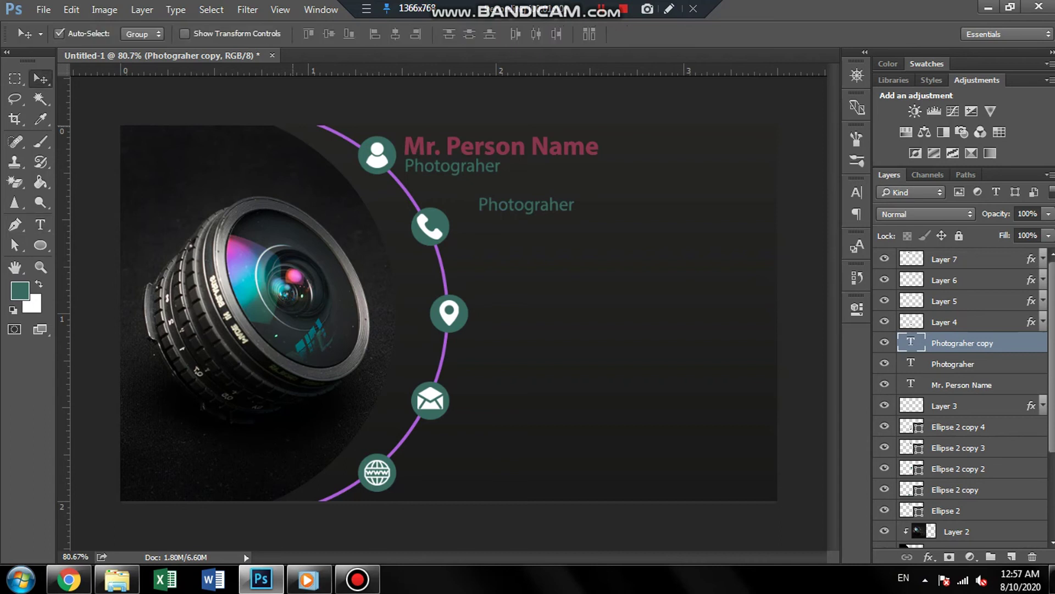
left_click(440, 264)
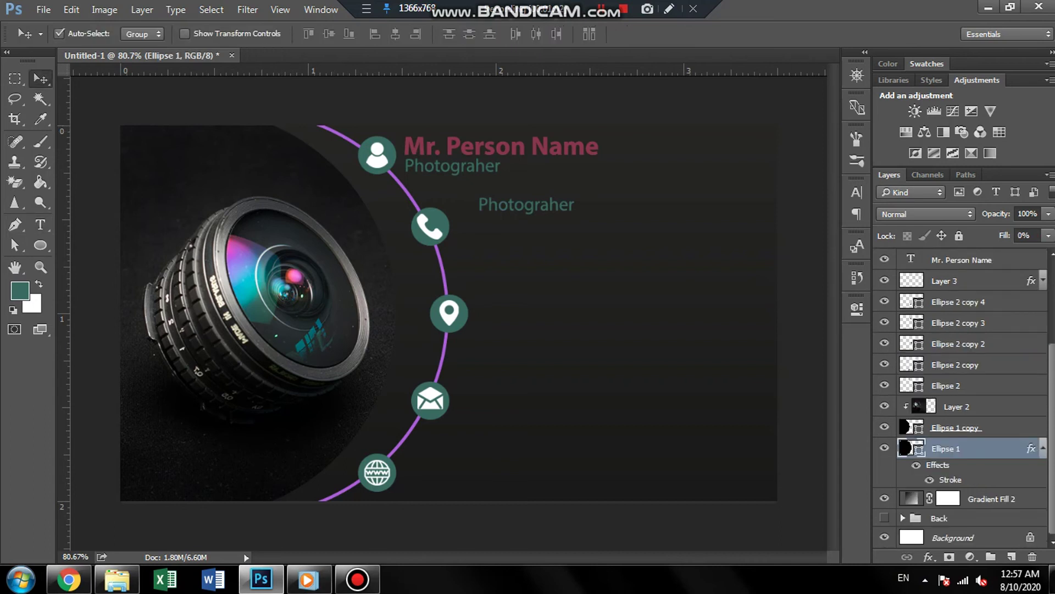
- Change the Ellipse 1 arc's stroke colour to 89364d
double_click(984, 448)
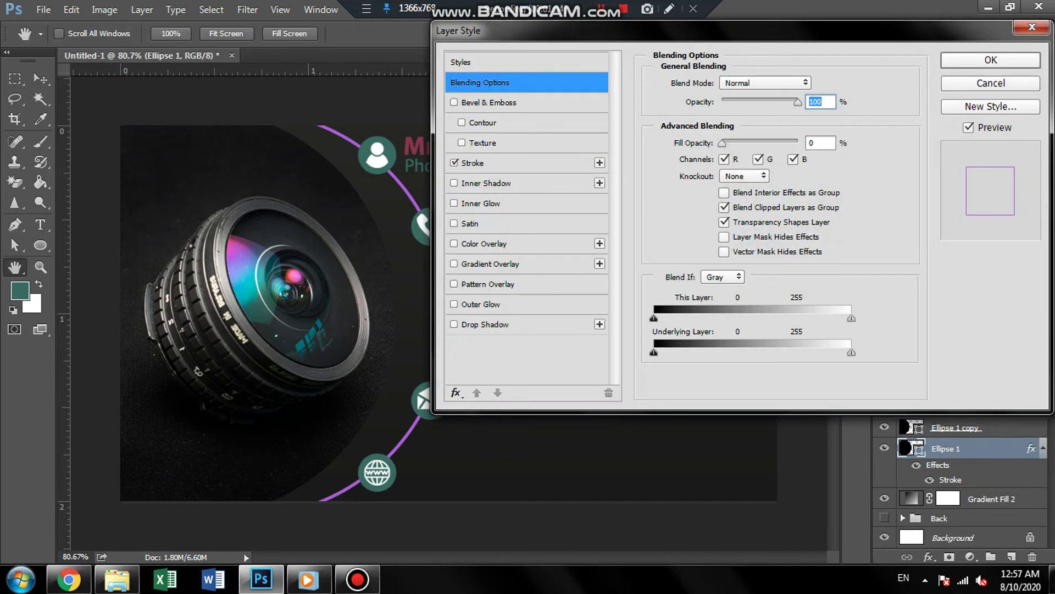
left_click(473, 163)
left_click(689, 205)
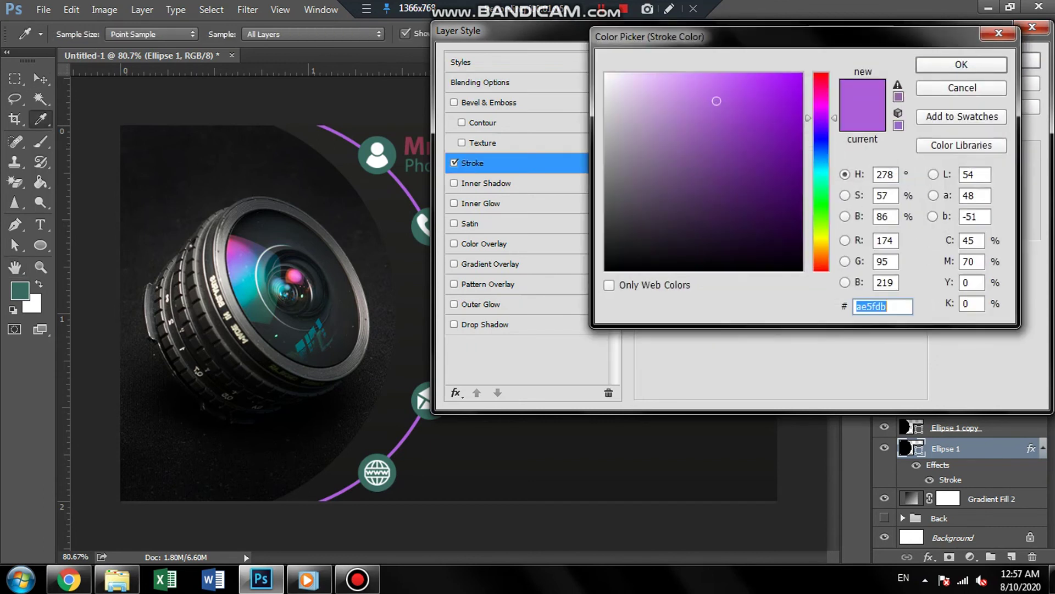
type("89364d")
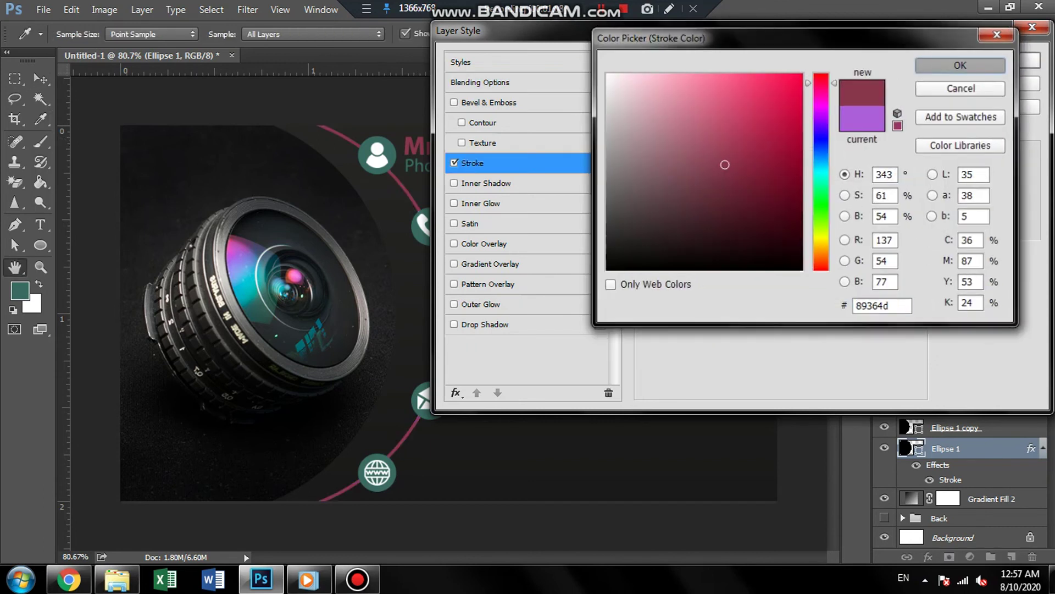
key("Return")
key("Return")
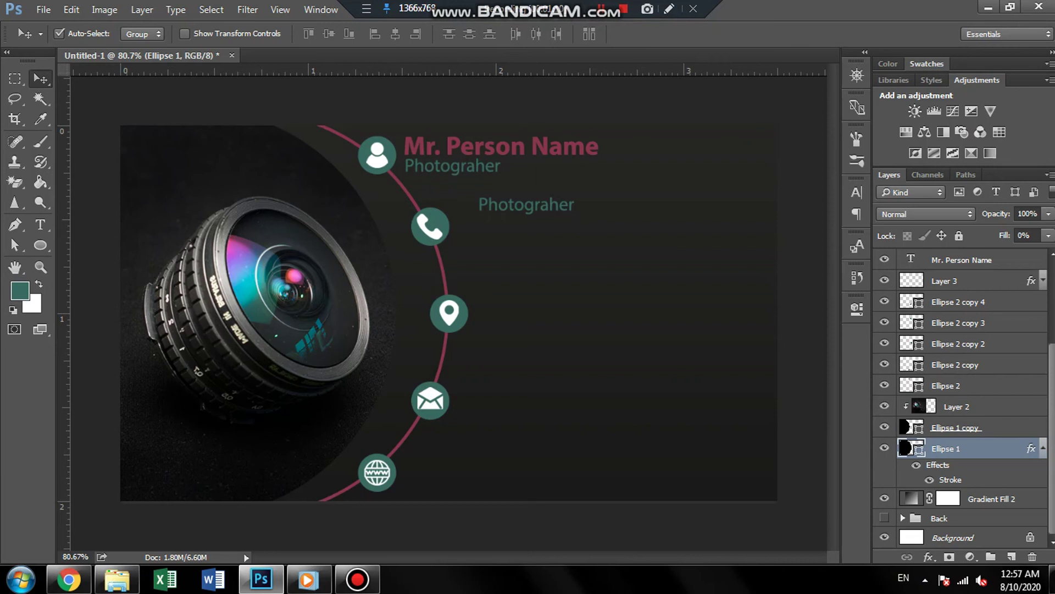
- Recolour the copied line 87364c and retype it as a placeholder phone number
left_click(41, 224)
double_click(479, 206)
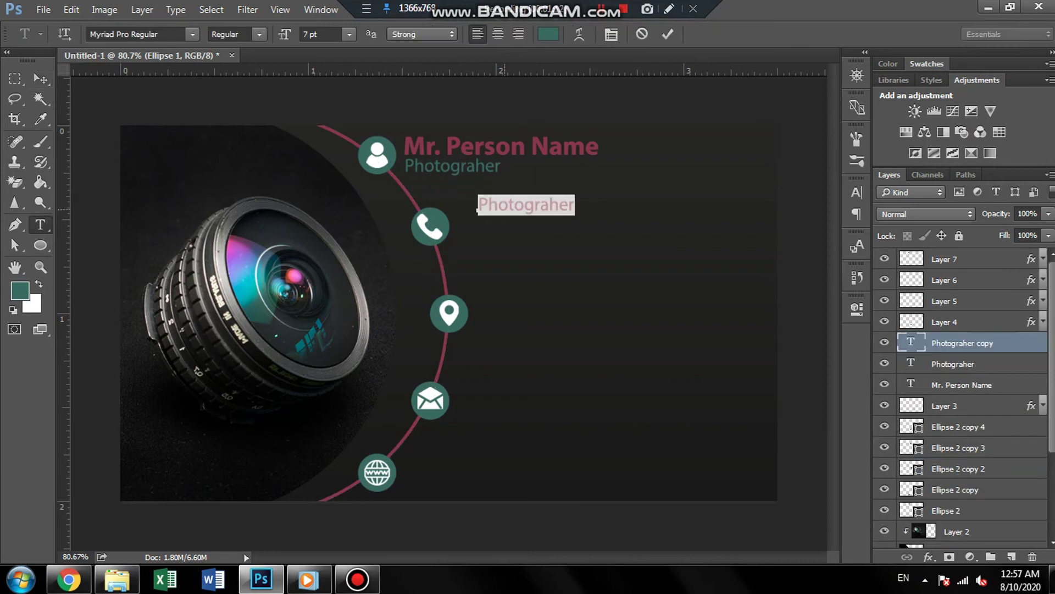
left_click(548, 34)
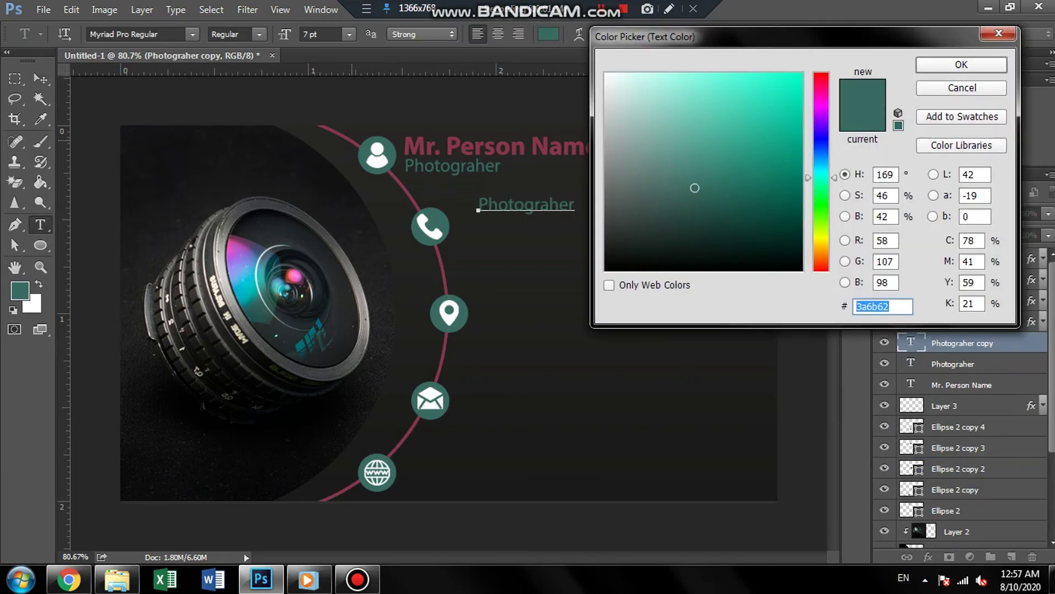
type("87364c")
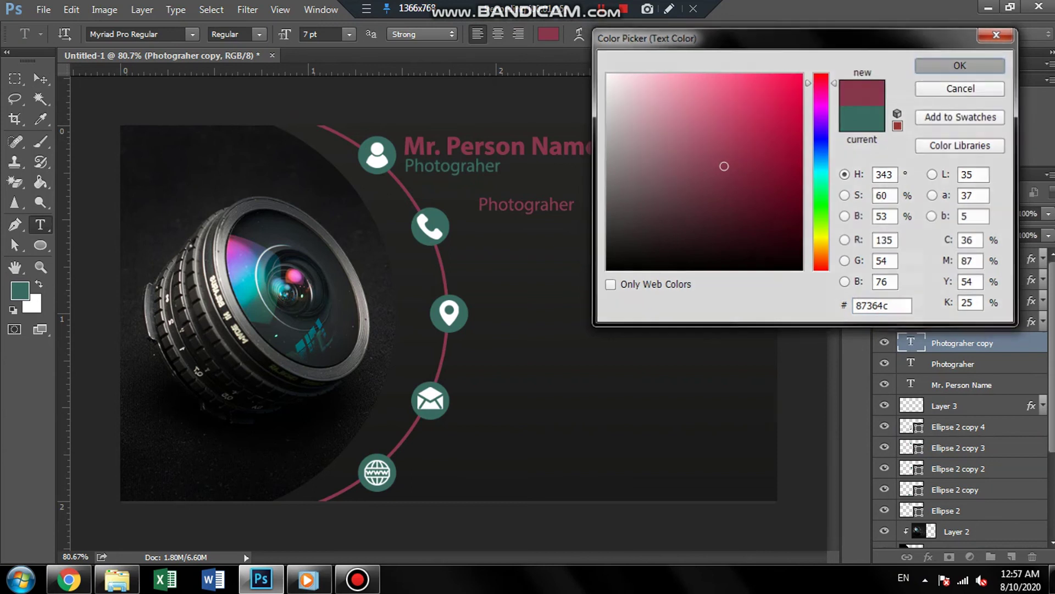
key("Return")
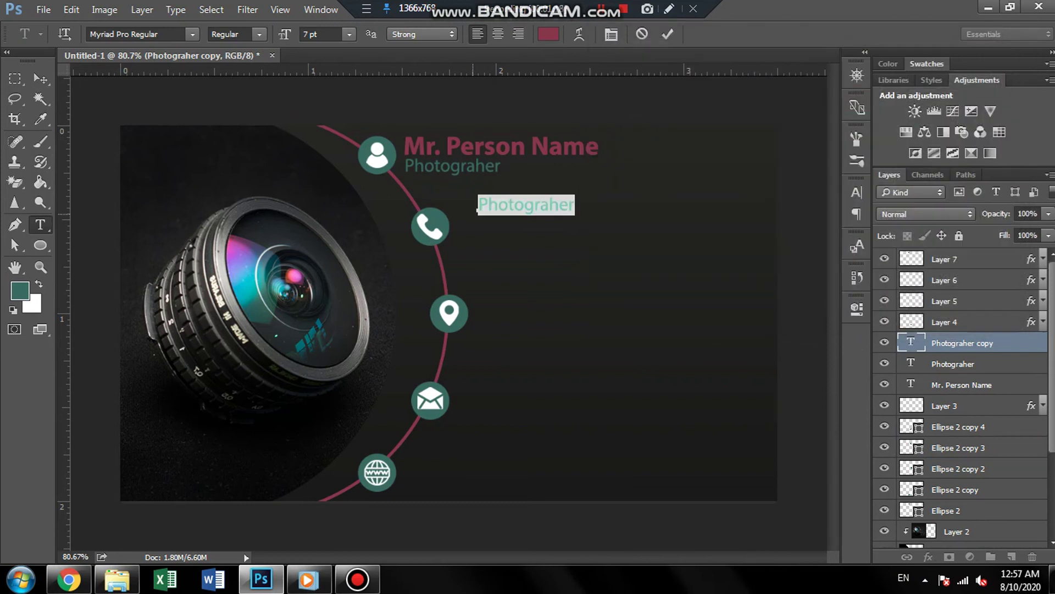
type("+123")
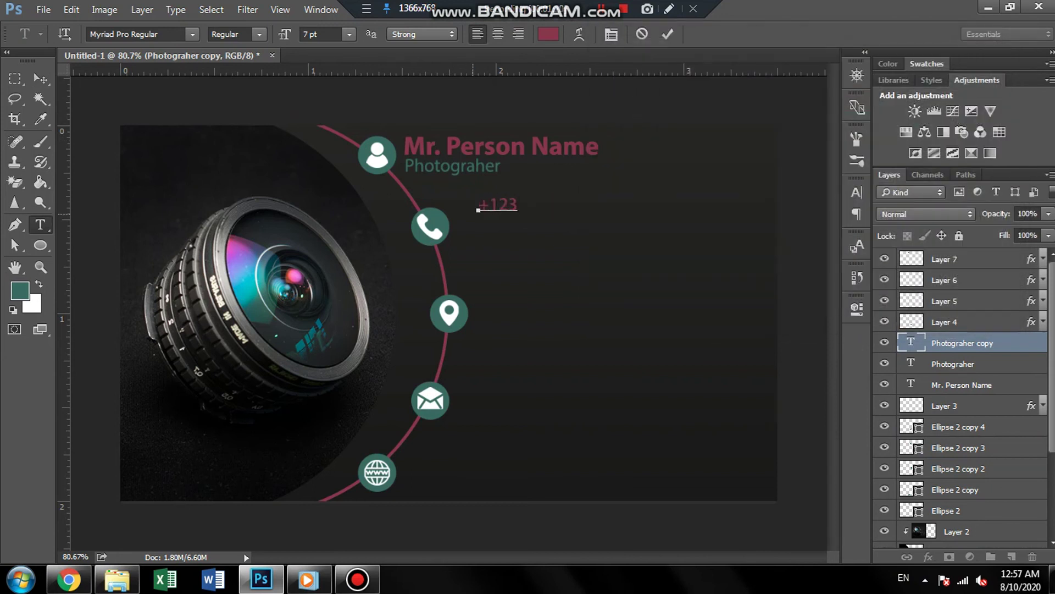
key("BackSpace")
key("BackSpace")
key("BackSpace")
type("92 348")
type(" 12345")
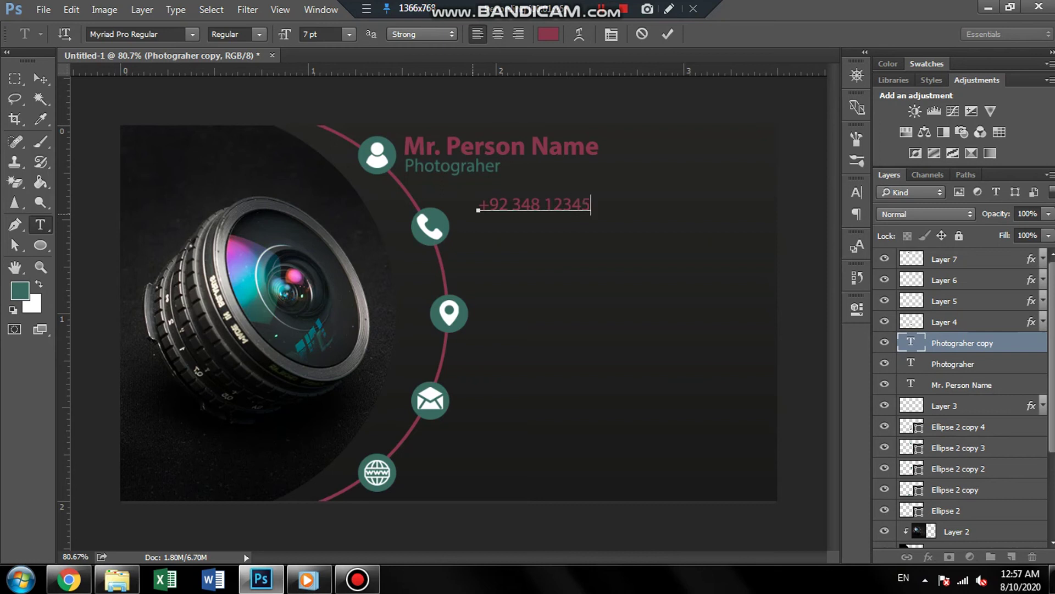
type("67")
- Place the phone number beside the phone icon and duplicate it beside the location pin
left_click(40, 78)
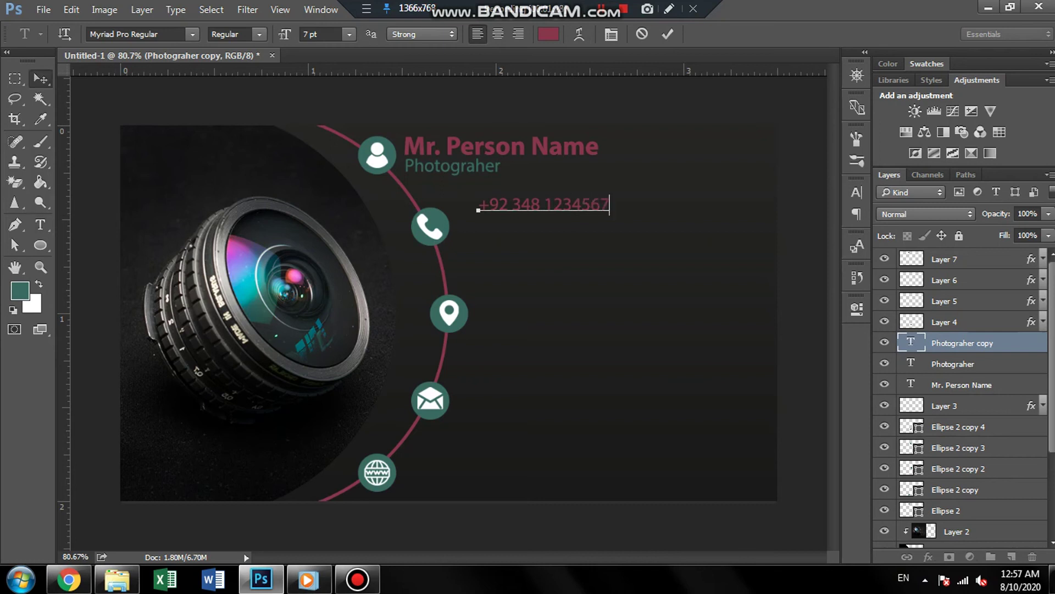
left_click_drag(544, 205, 525, 220)
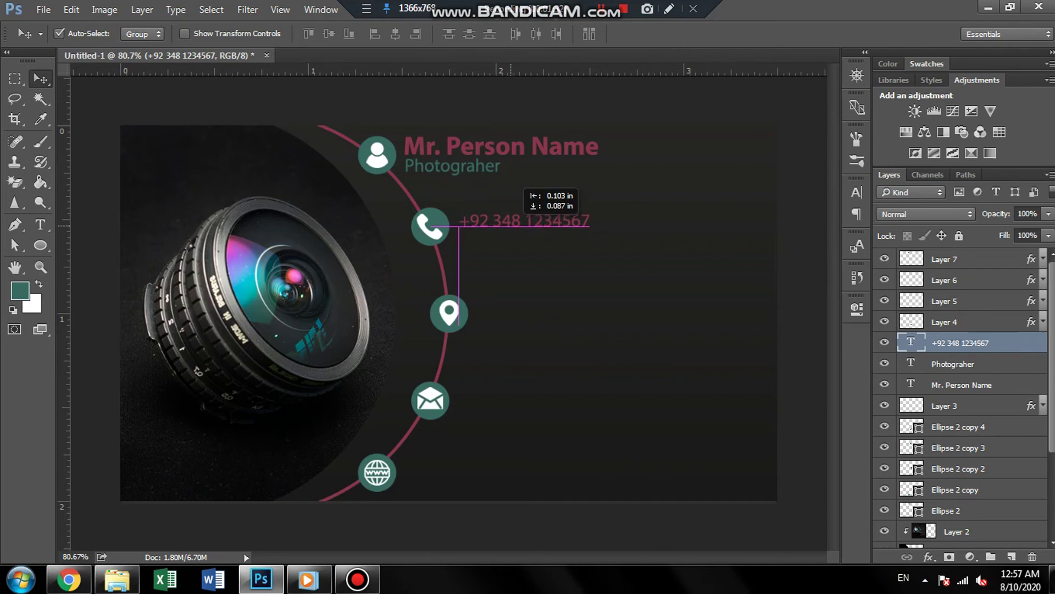
mouse_move(525, 220)
left_mouse_down()
mouse_move(533, 307)
mouse_move(545, 312)
left_mouse_up()
- Replace the pin-side copy with a two-line placeholder street, town, city and country address
key("t")
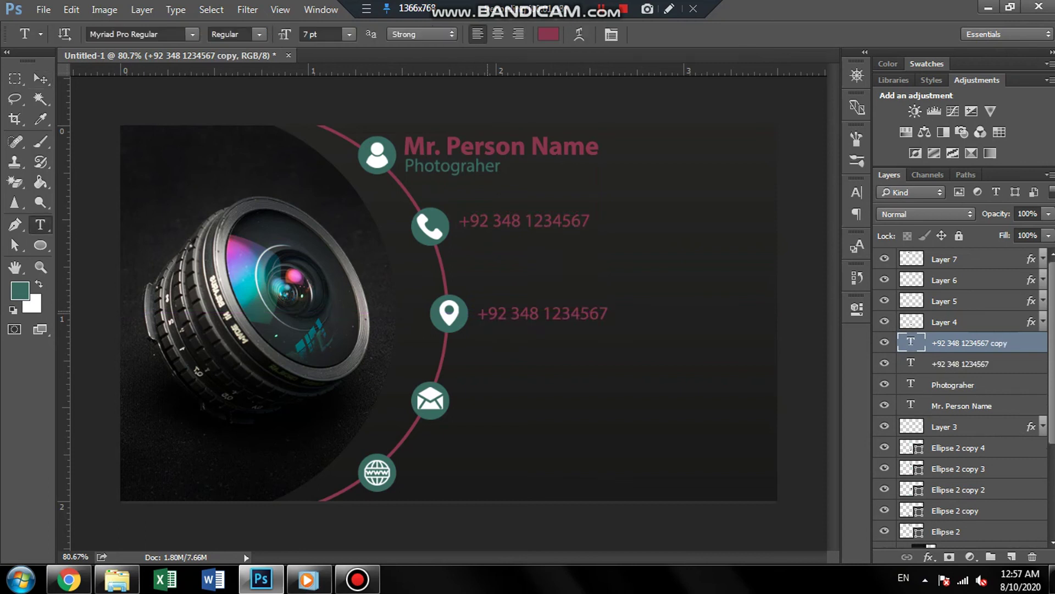
left_click(476, 316)
key("ctrl+a")
key("BackSpace")
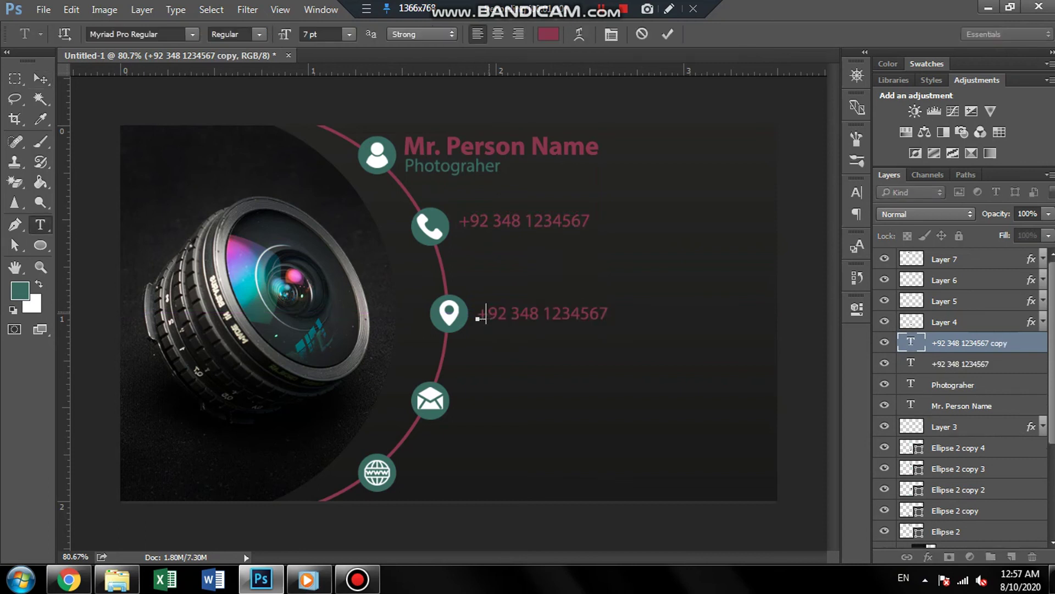
type("Street")
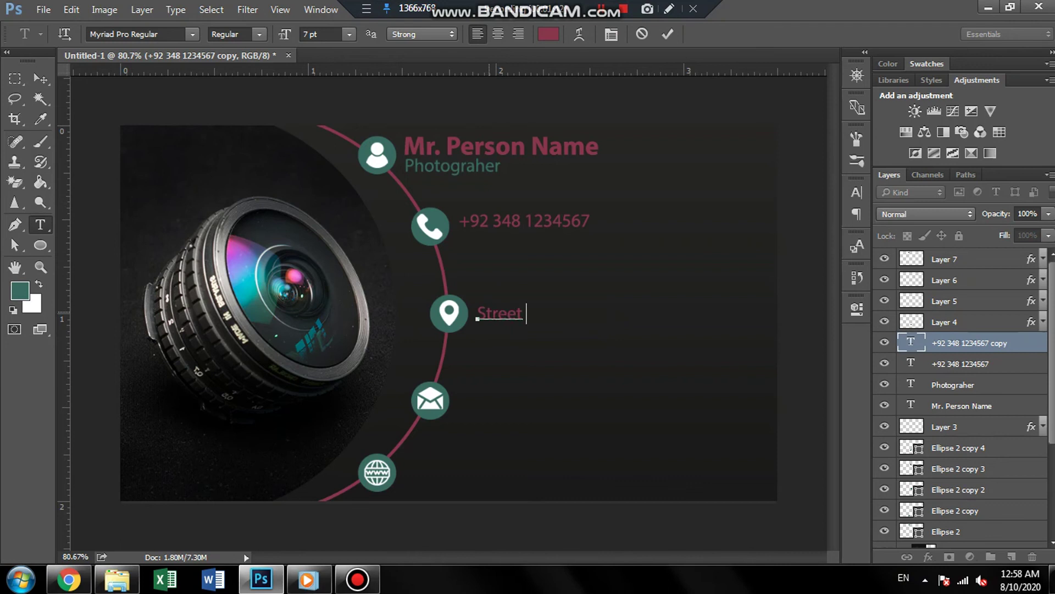
type(" Name,")
type(" Town")
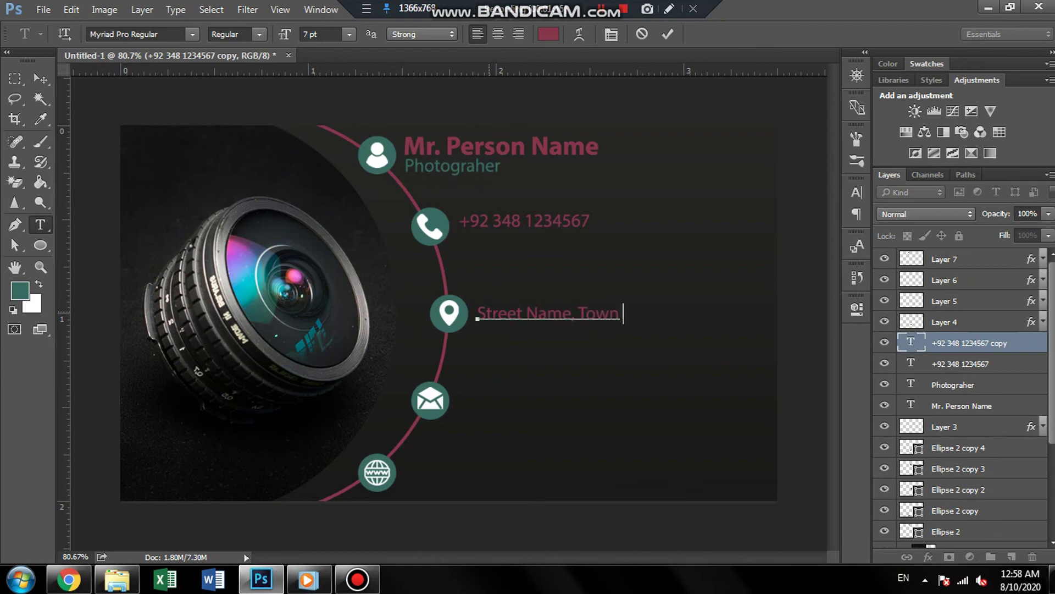
type(" Name")
key("Return")
type("City")
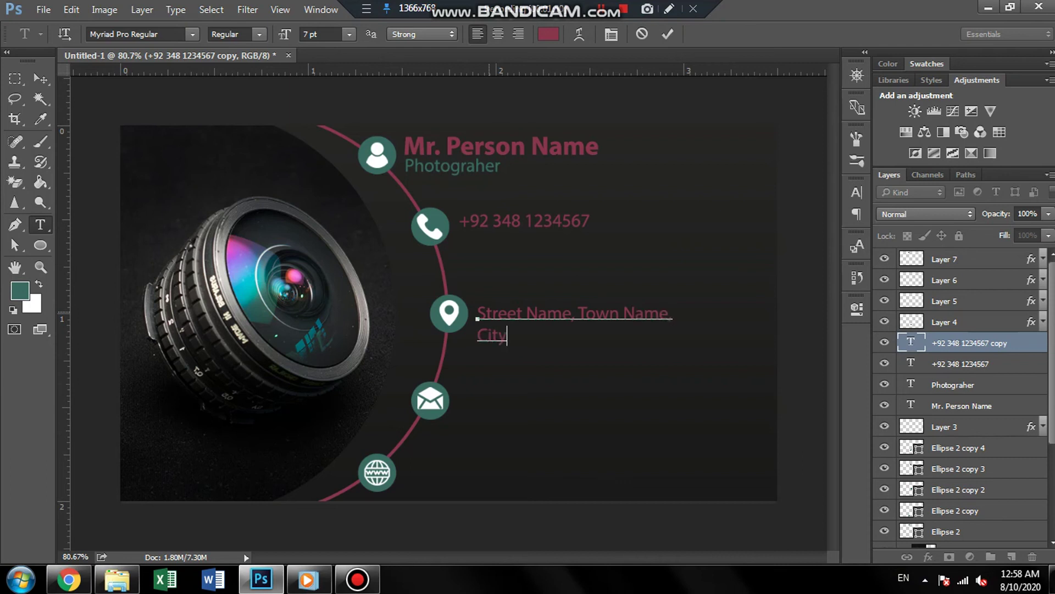
type(" Name")
type(", Coun ")
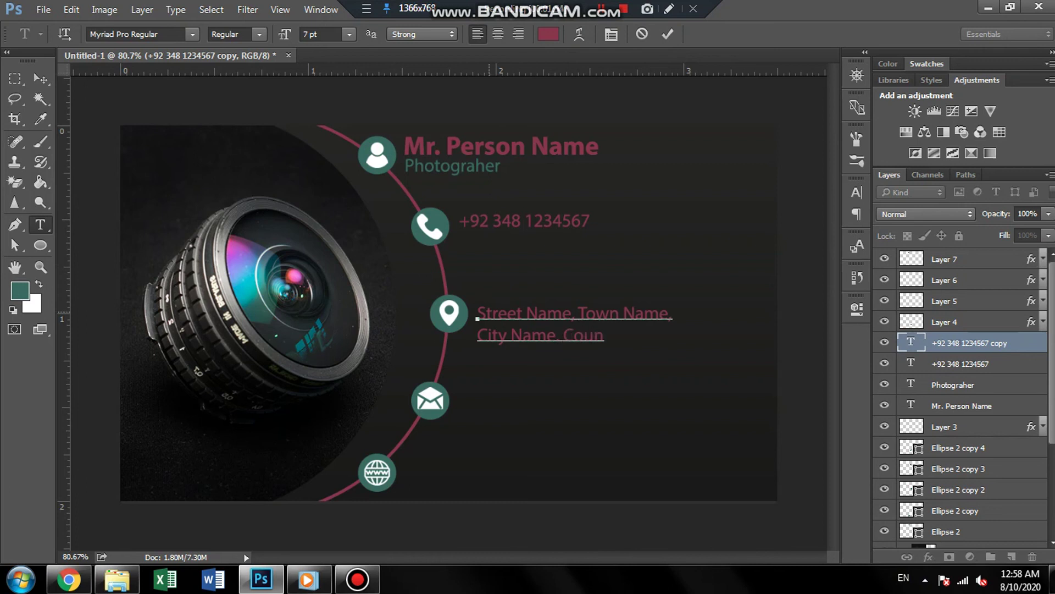
type("try Name")
type(".")
left_click(40, 78)
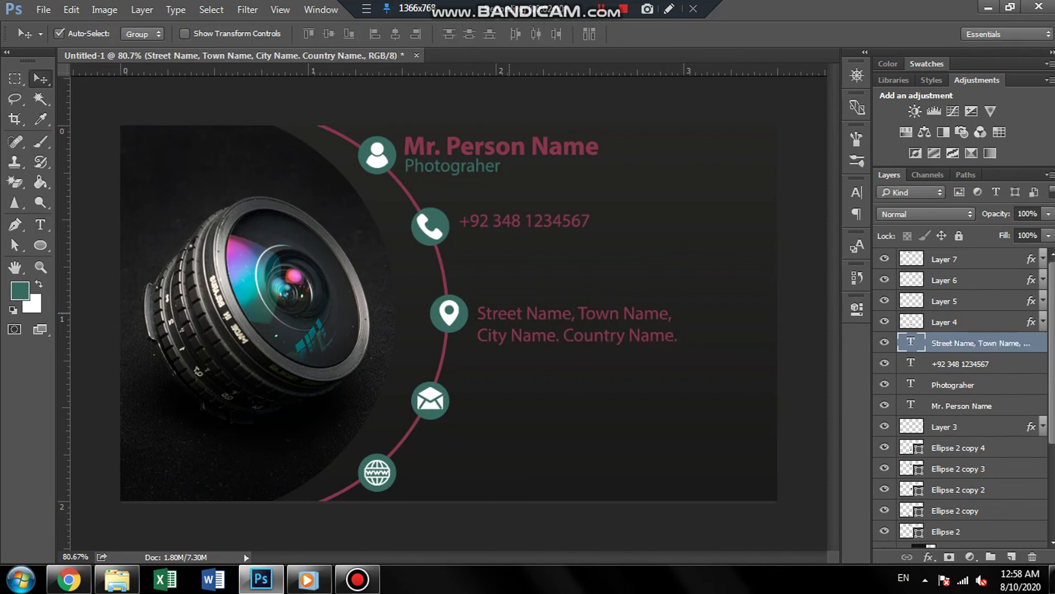
left_click_drag(514, 309, 516, 297)
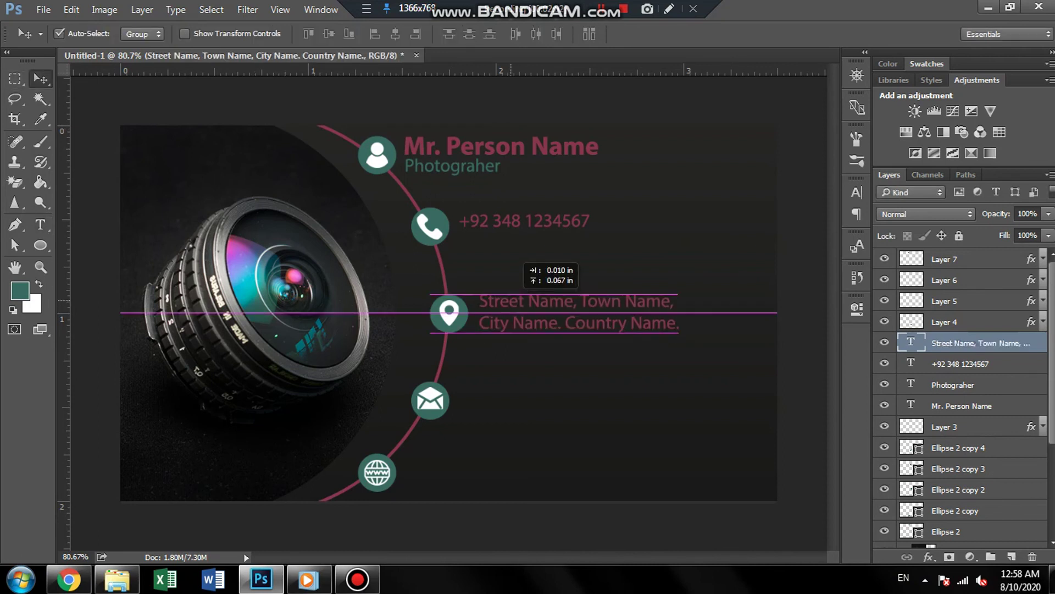
- Copy the phone number down beside the email icon, aligned with the line above
left_click_drag(508, 224, 517, 346)
left_click_drag(521, 310, 525, 364)
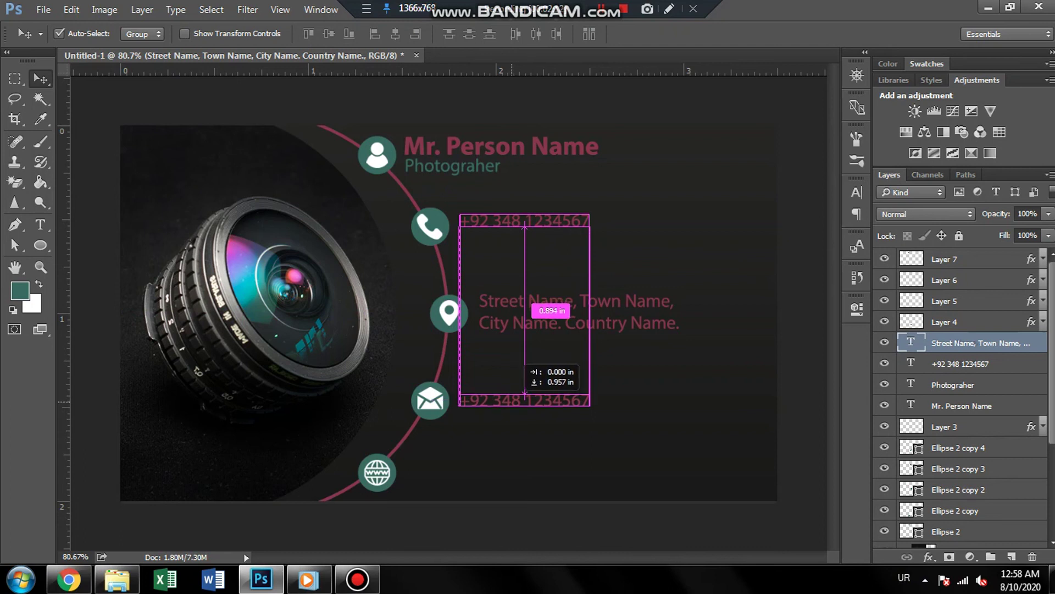
left_click_drag(525, 364, 531, 364)
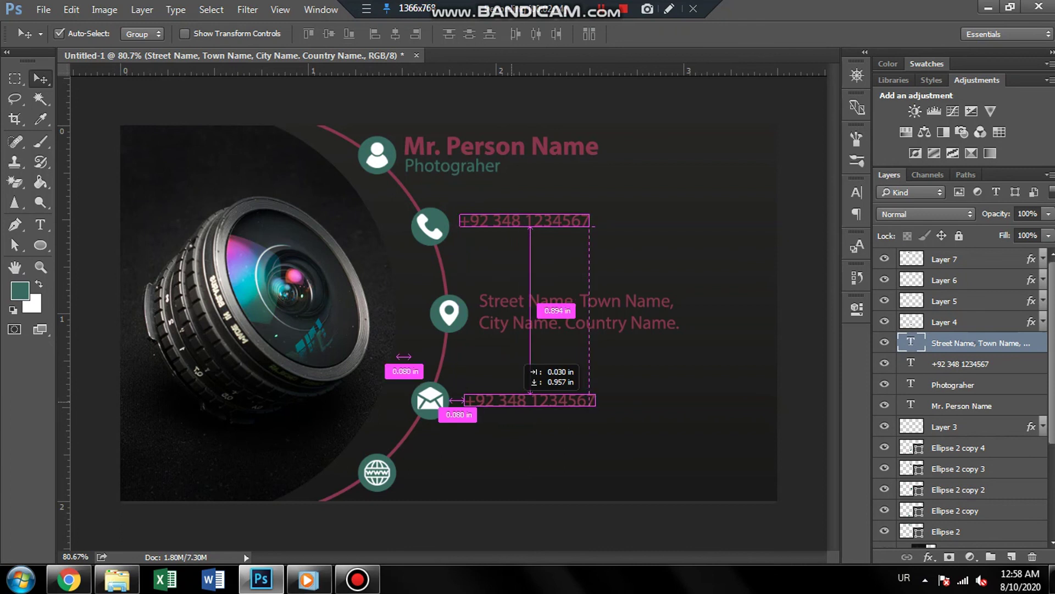
- Retype the envelope-row copy as the studio's e-mail address, then copy it beside the globe
key("t")
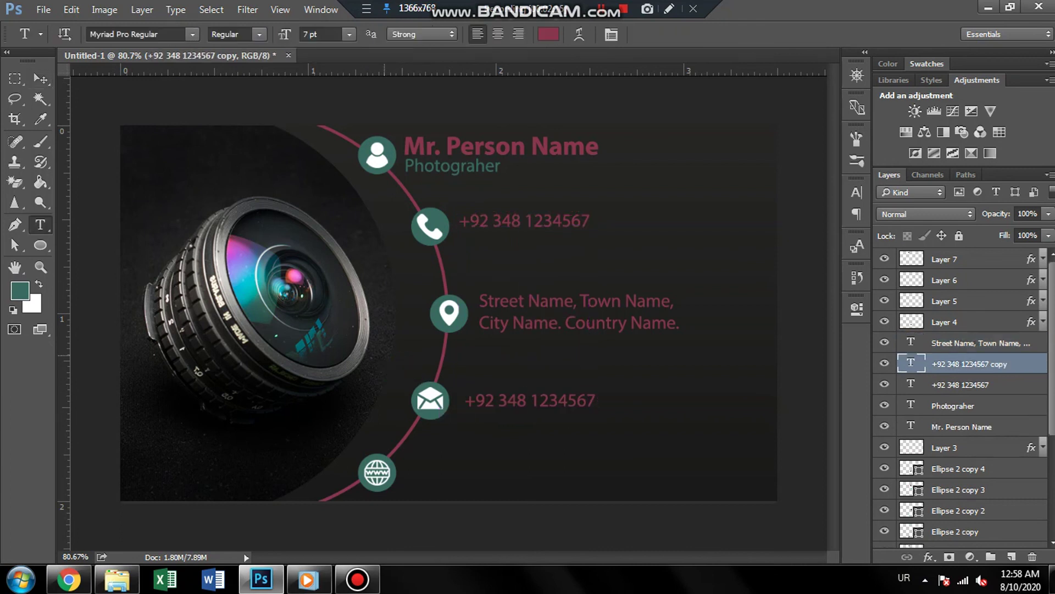
left_click(464, 402)
key("ctrl+a")
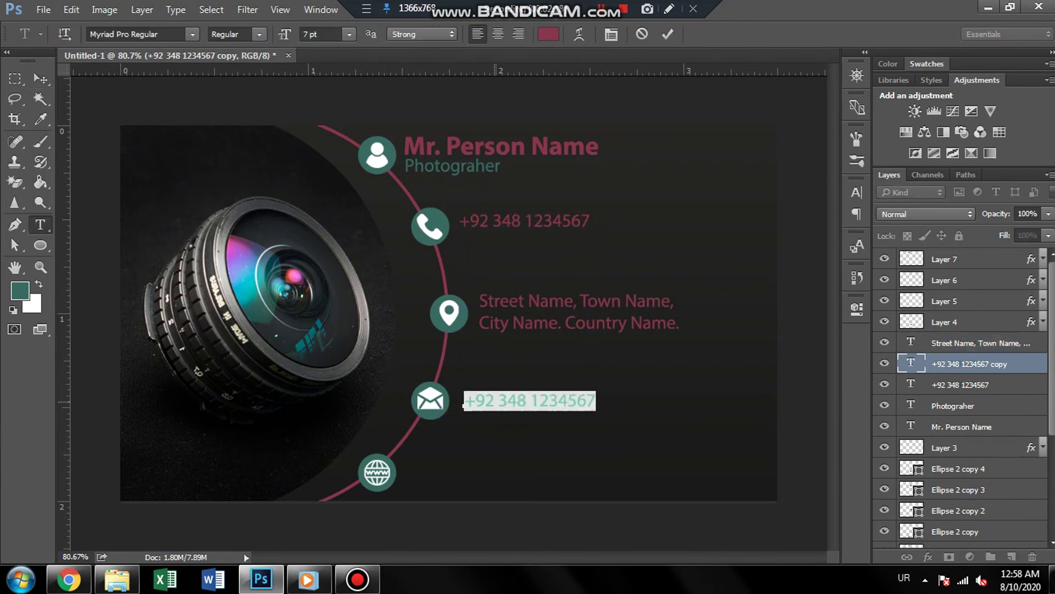
type("لہ")
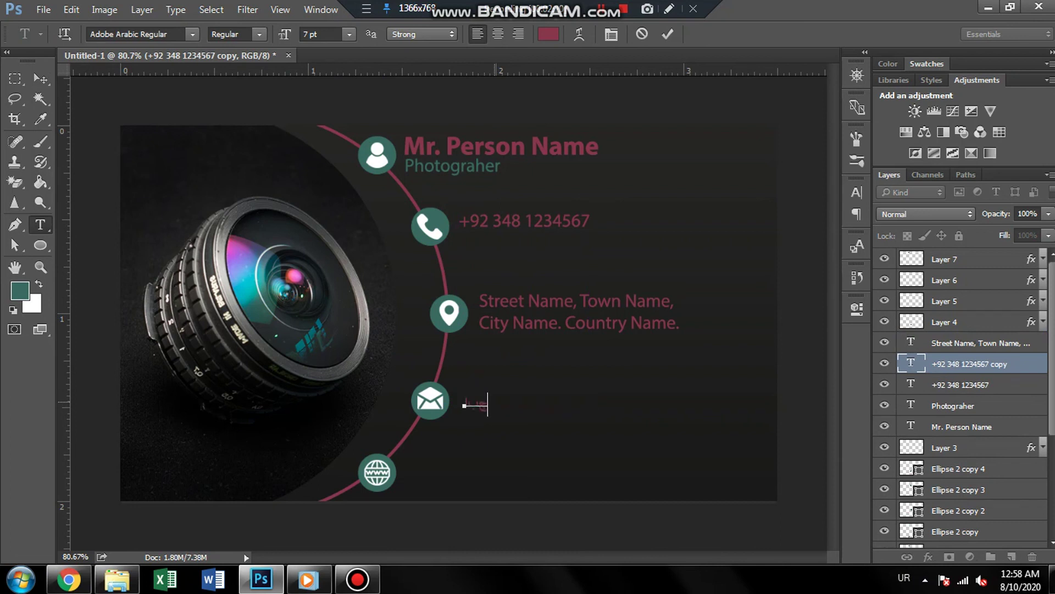
key("ctrl+z")
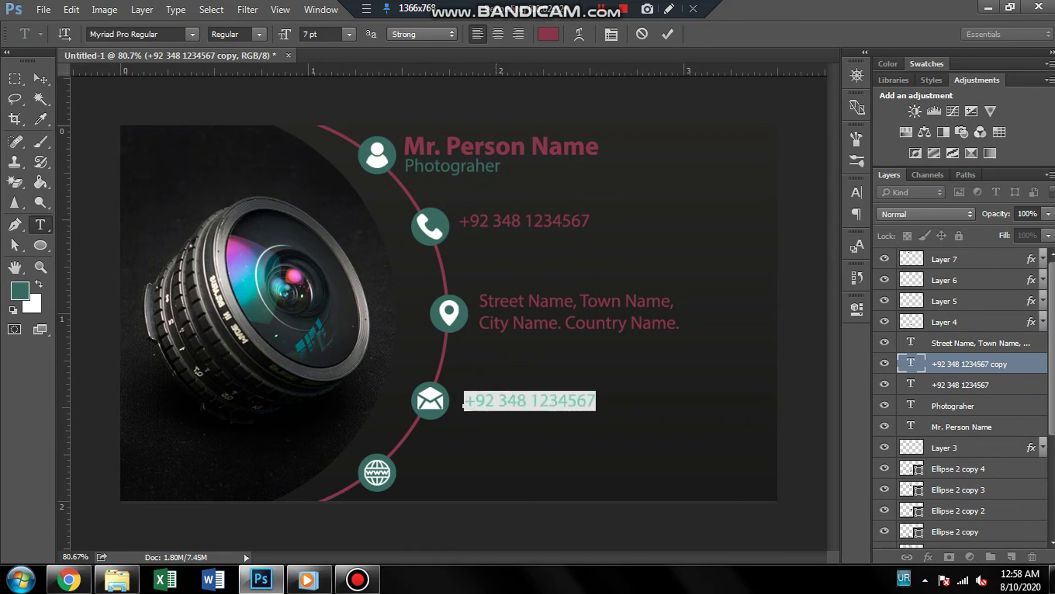
left_click(903, 578)
left_click(956, 536)
type("hd")
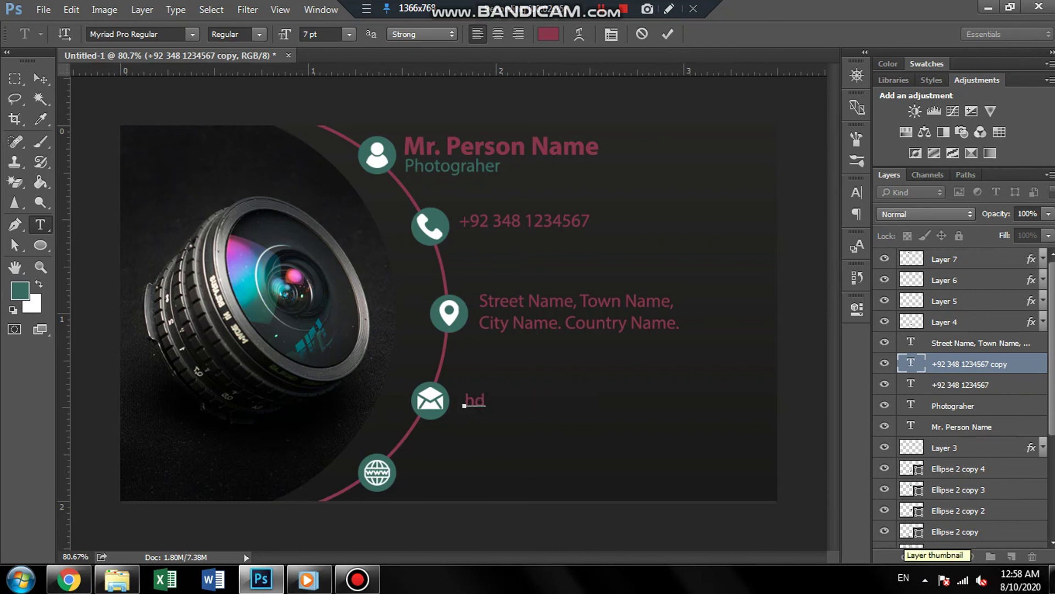
type("studio")
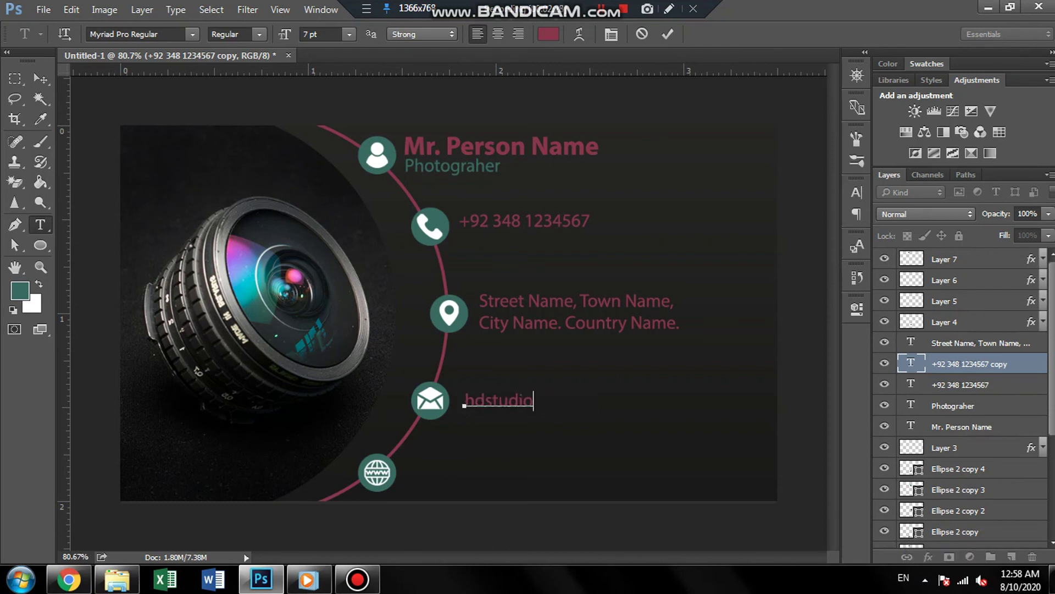
type("123@")
type("domain")
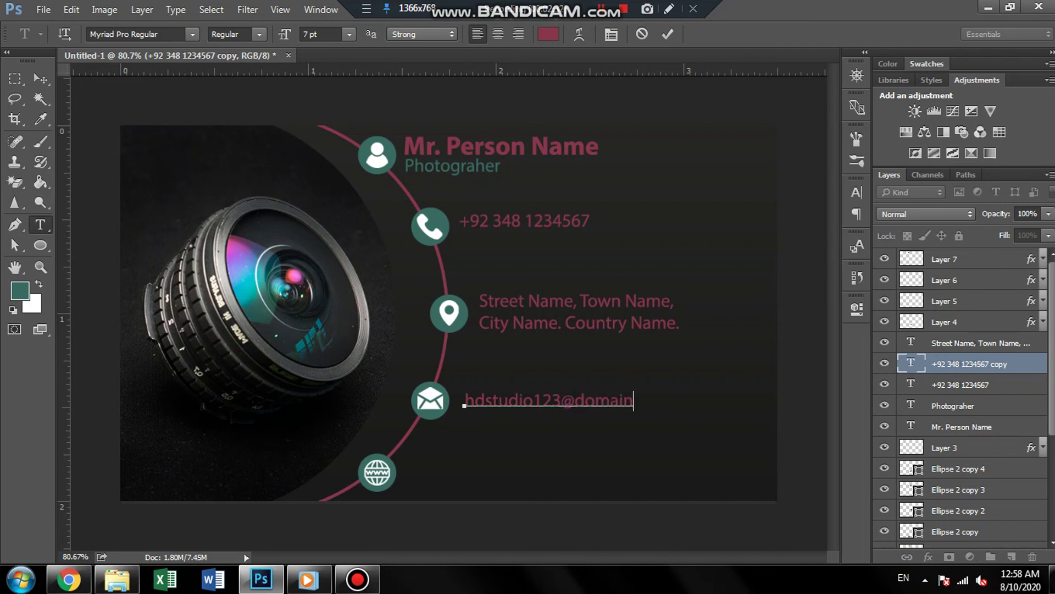
type(".com")
left_click(40, 78)
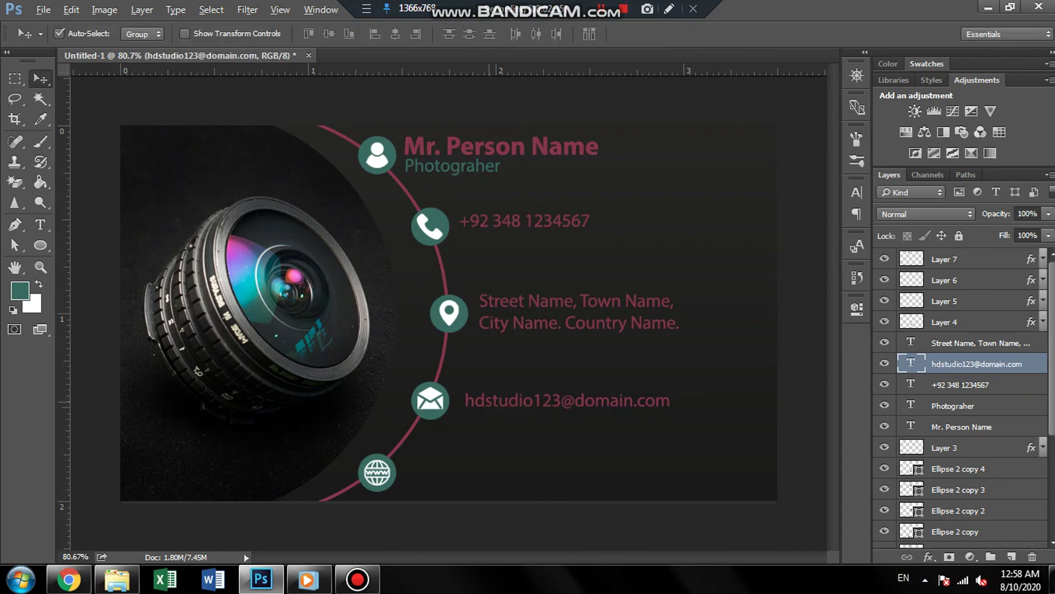
mouse_move(515, 397)
left_mouse_down()
mouse_move(462, 478)
mouse_move(455, 470)
mouse_move(610, 473)
left_mouse_up()
key("t")
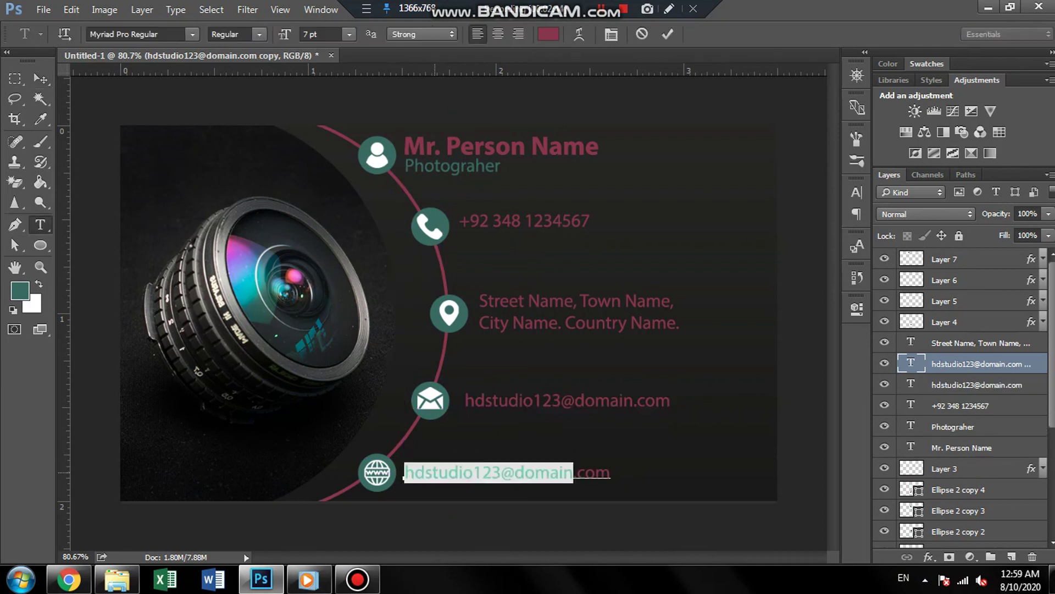
left_click(432, 473)
type("www.")
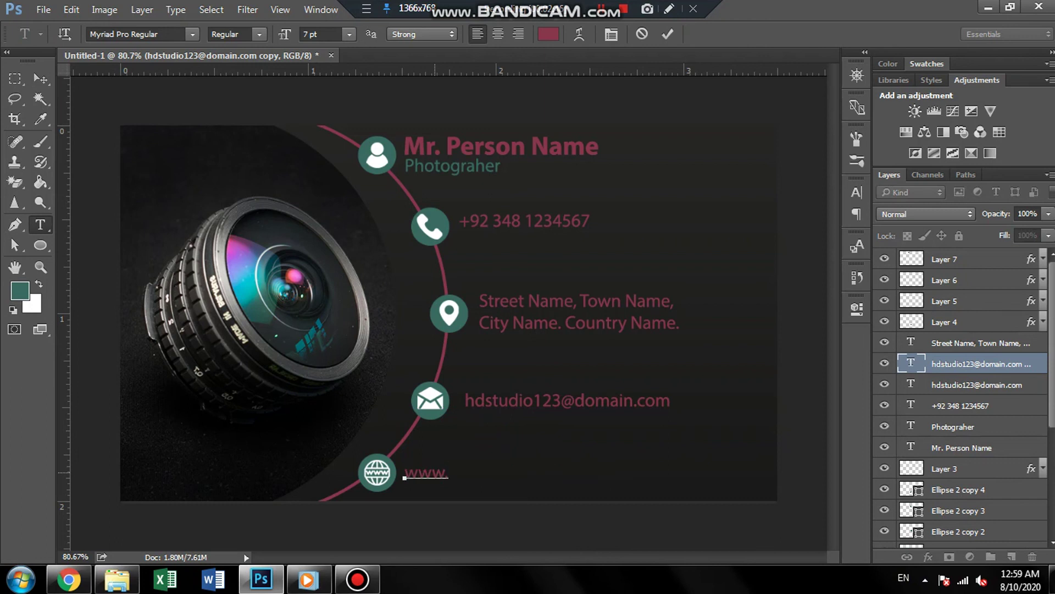
type("website")
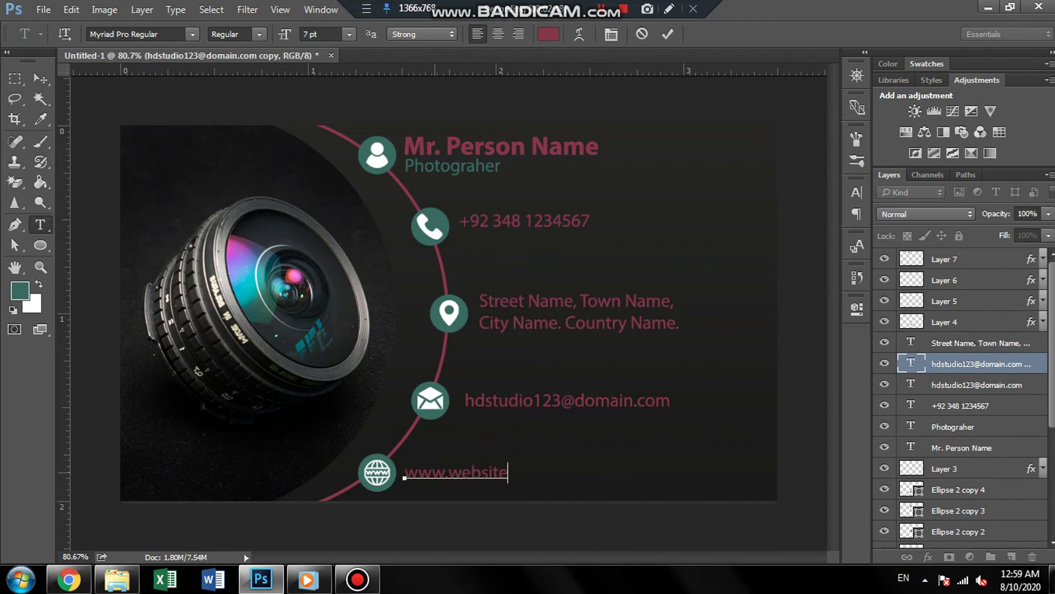
type("name")
type(".com")
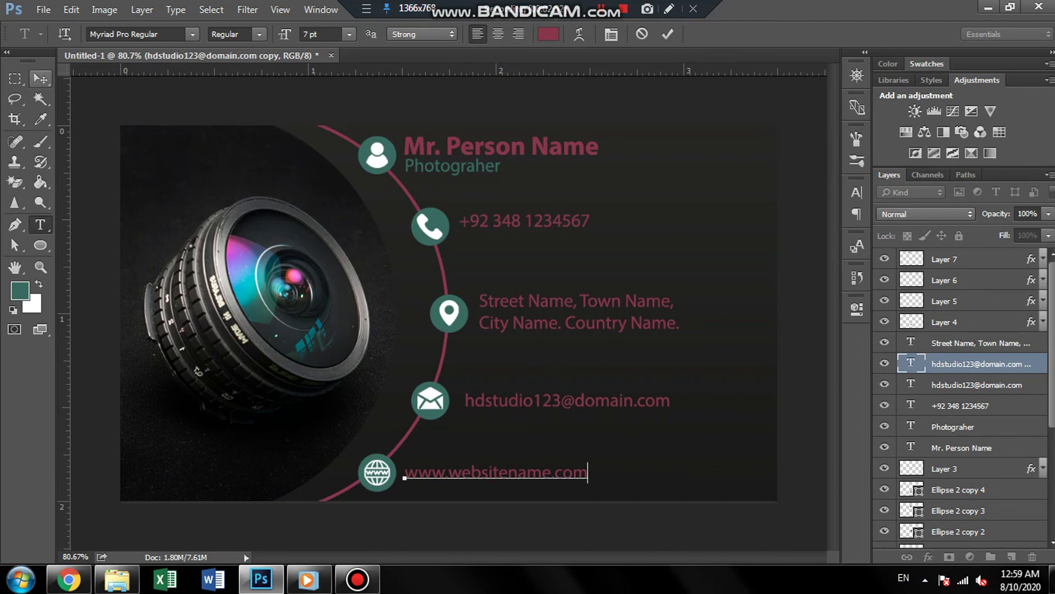
left_click(40, 78)
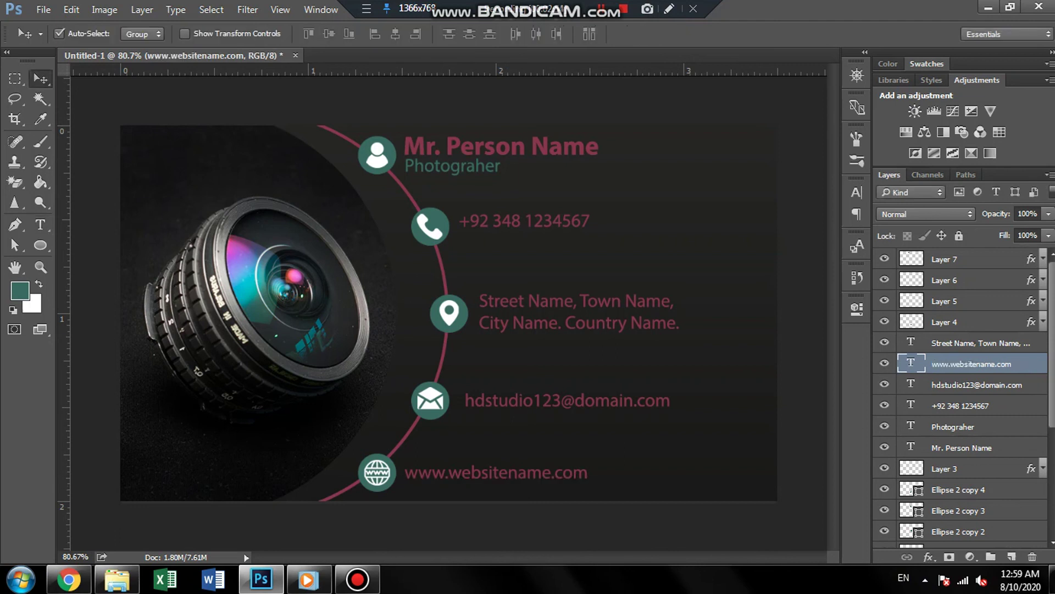
- Transfer the QR code from QR-Code.png into the card, closing the source unsaved
left_click(44, 9)
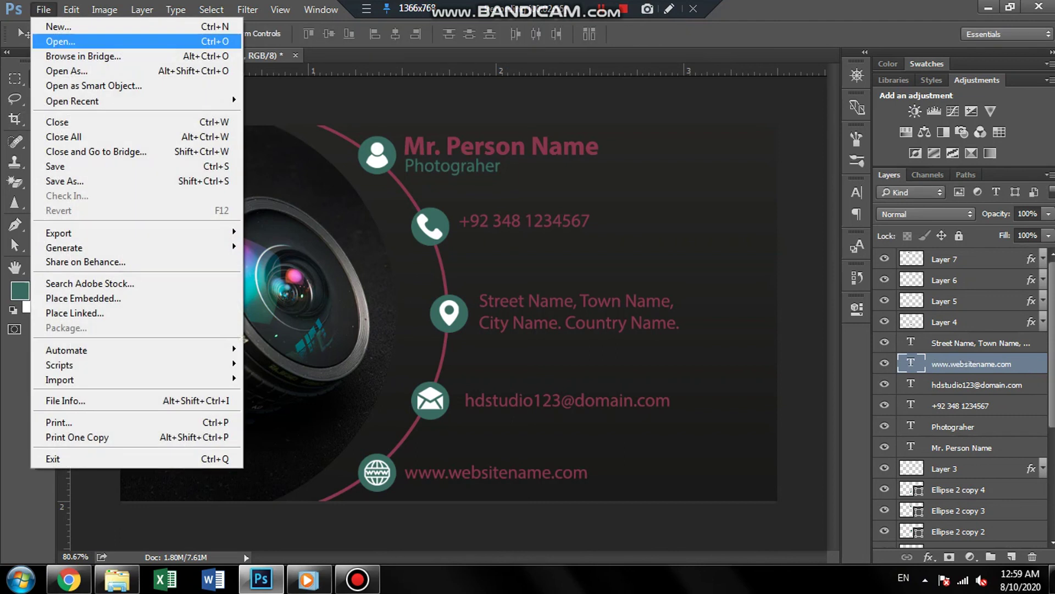
left_click(61, 41)
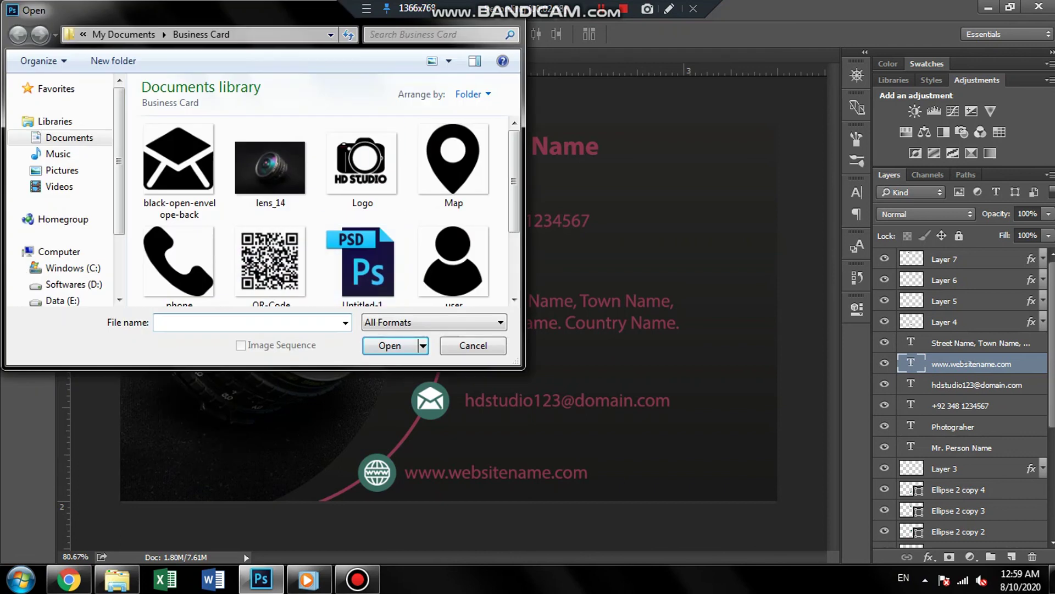
double_click(270, 261)
key("ctrl+a")
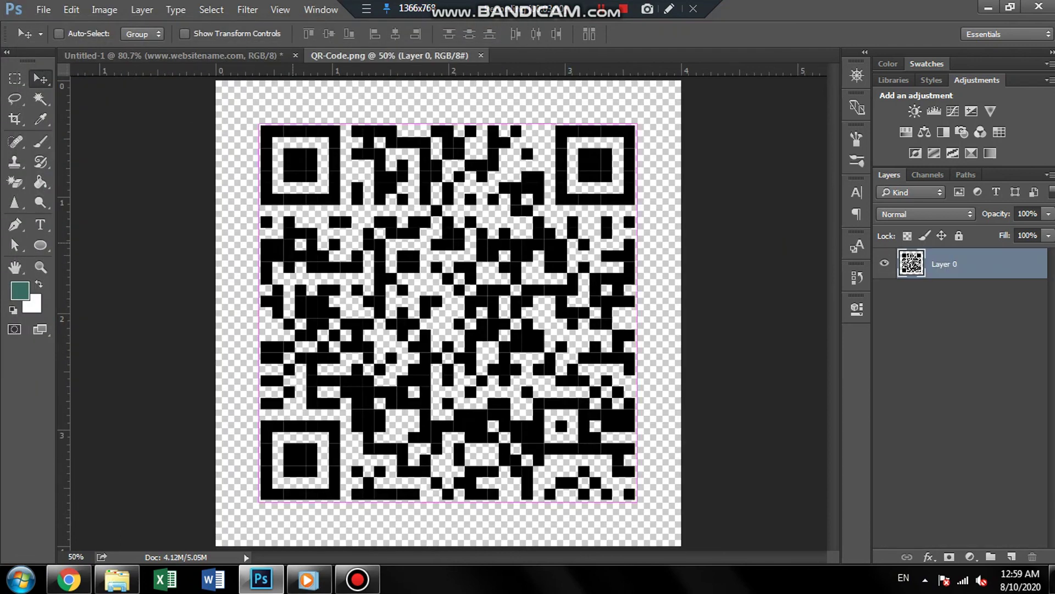
key("Delete")
key("ctrl+w")
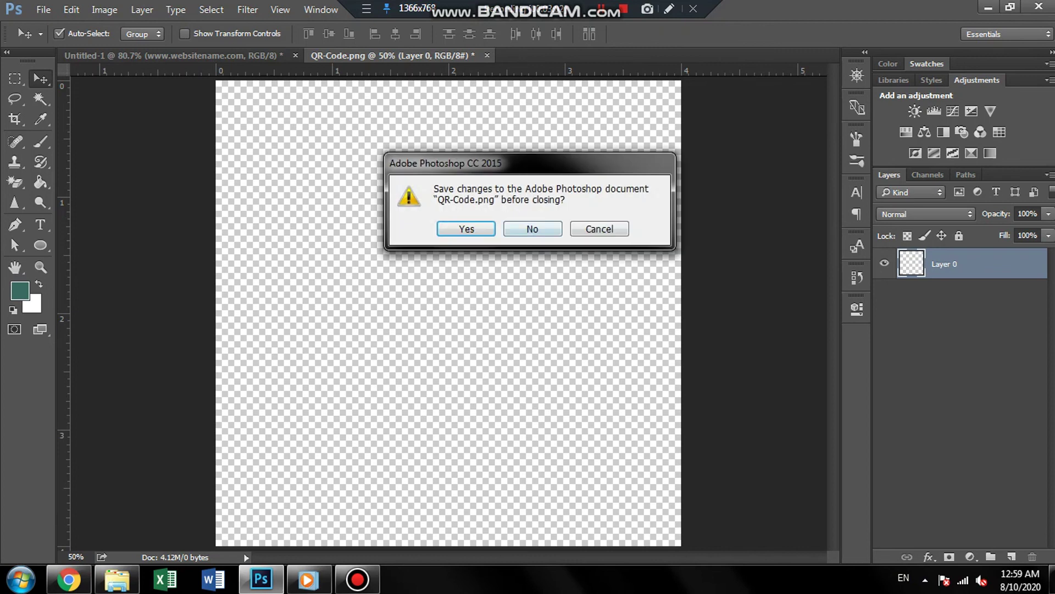
key("n")
key("ctrl+v")
- Scale the pasted QR code down to about 8.3% in the bottom-right corner
key("ctrl+t")
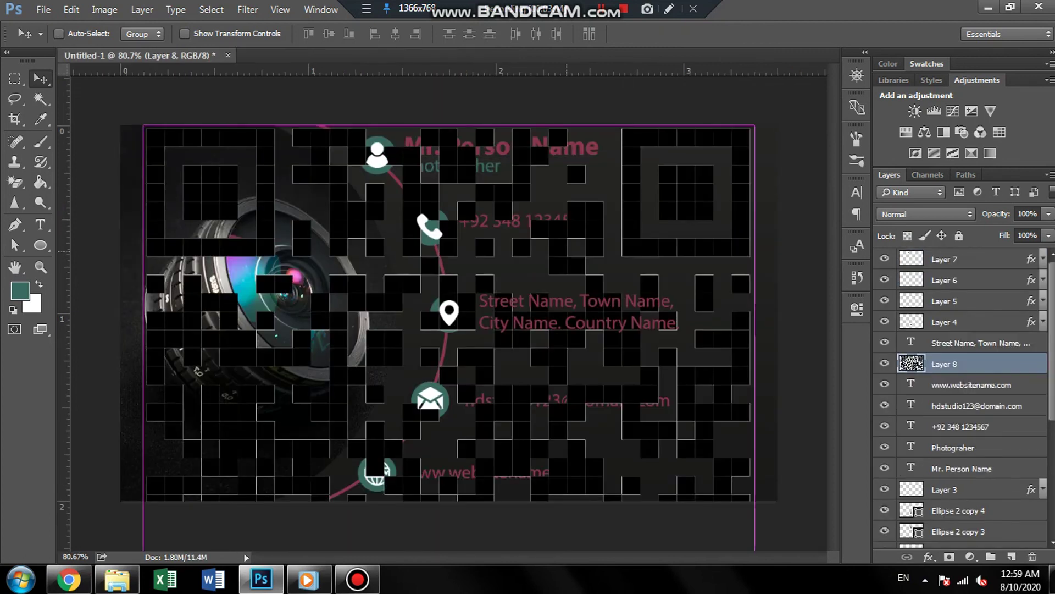
mouse_move(449, 126)
left_mouse_down()
mouse_move(450, 402)
mouse_move(428, 407)
mouse_move(743, 465)
left_mouse_up()
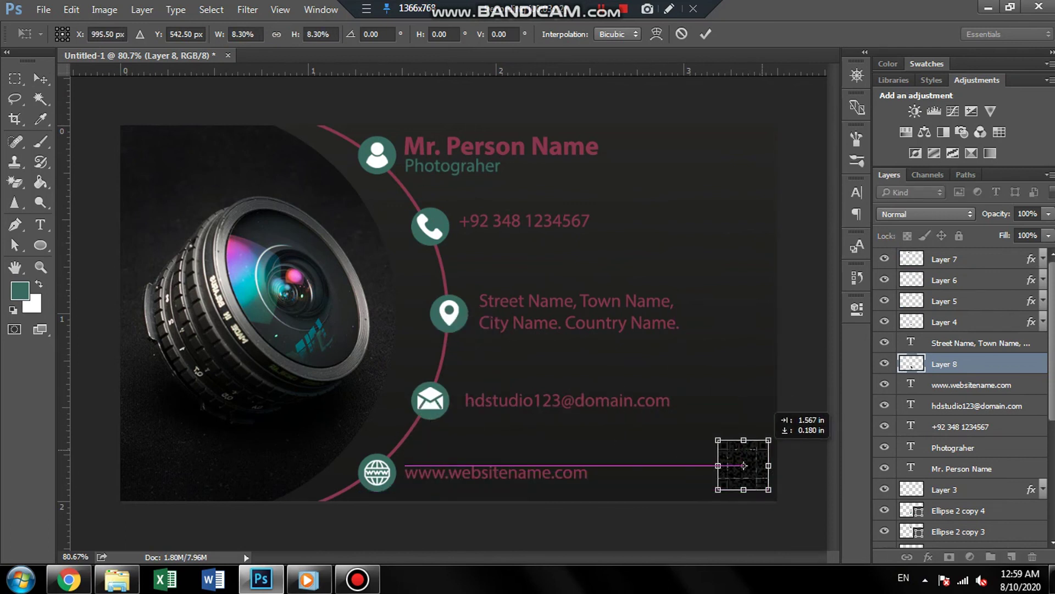
key("Return")
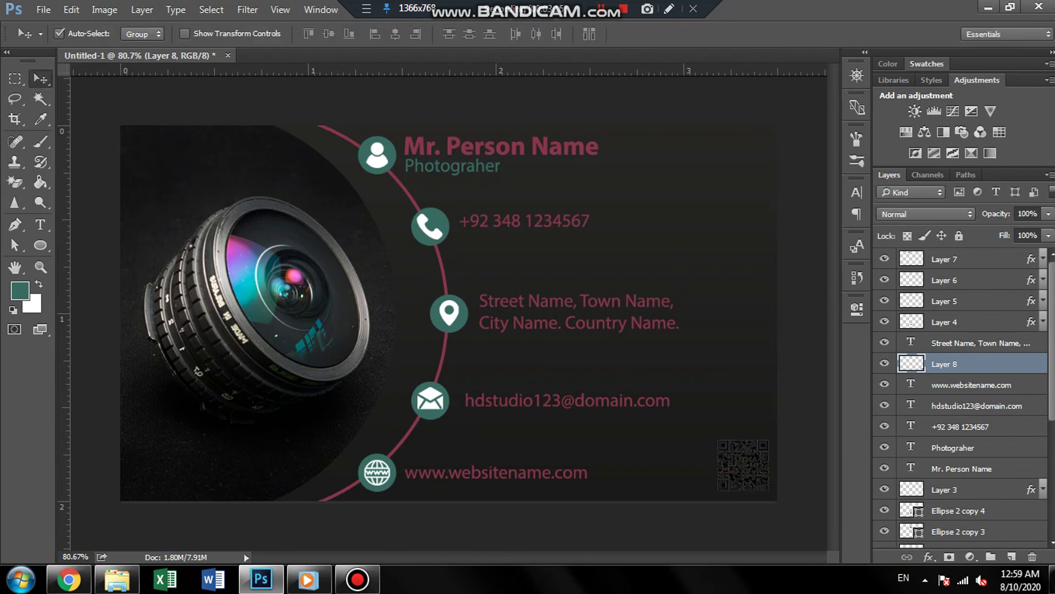
- Give Layer 8 a Color Overlay of teal #3a6b62 sampled from an icon circle
double_click(944, 363)
left_click(484, 244)
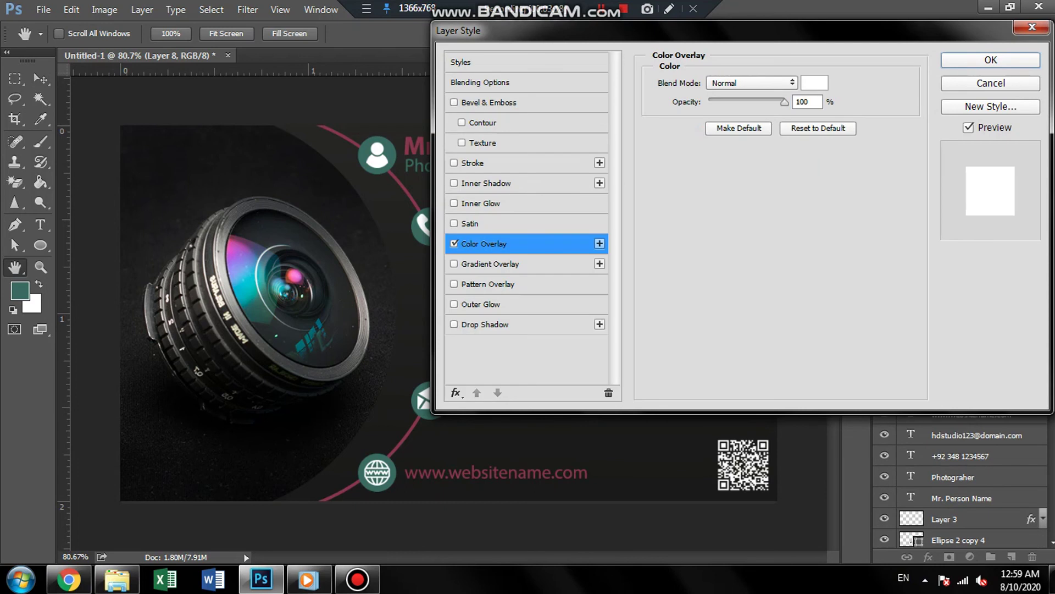
left_click(814, 83)
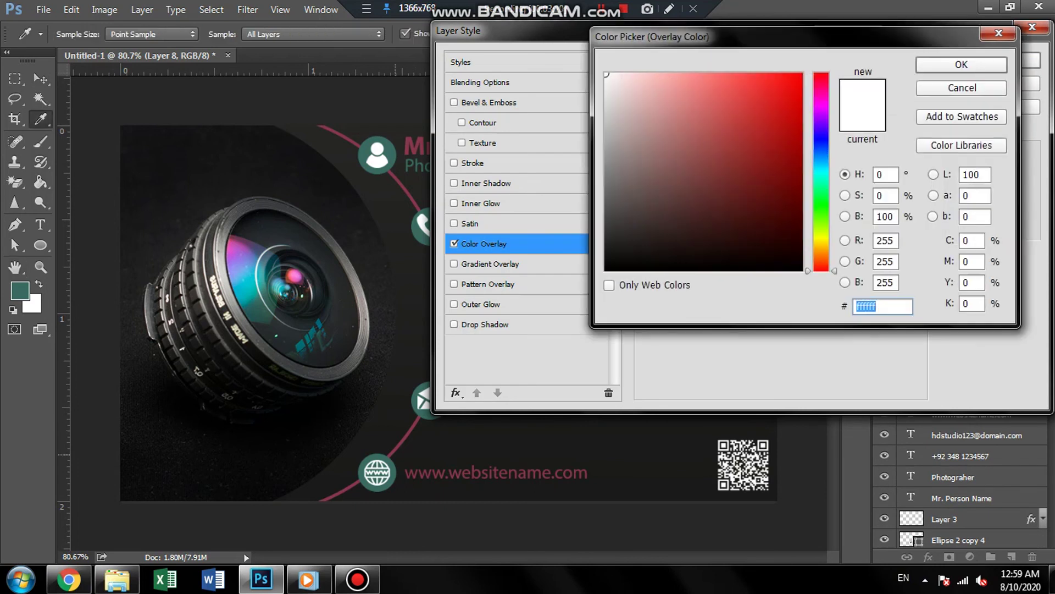
left_click(365, 149)
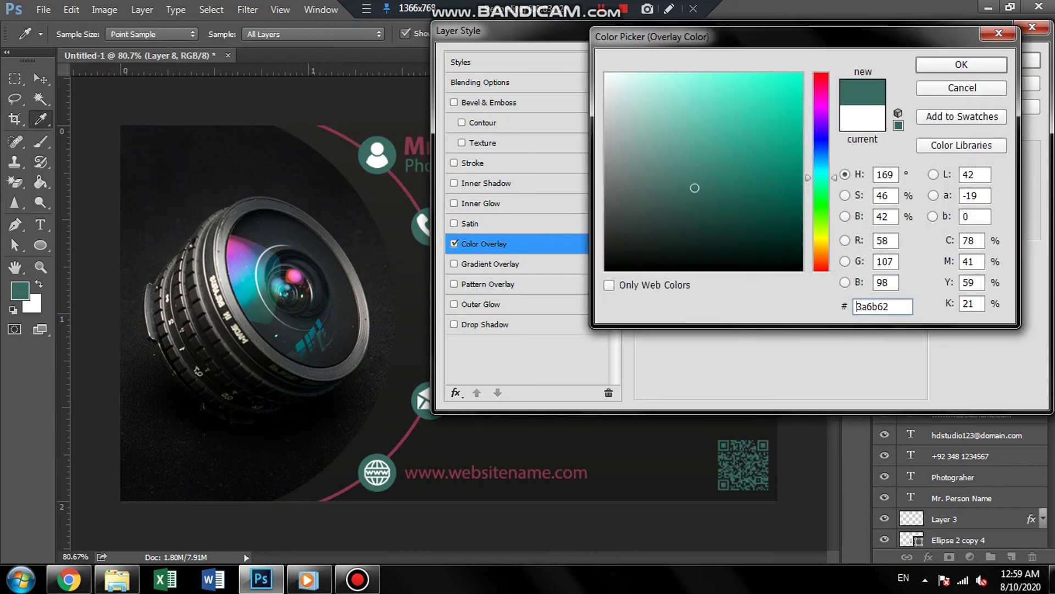
left_click(961, 64)
left_click(1001, 64)
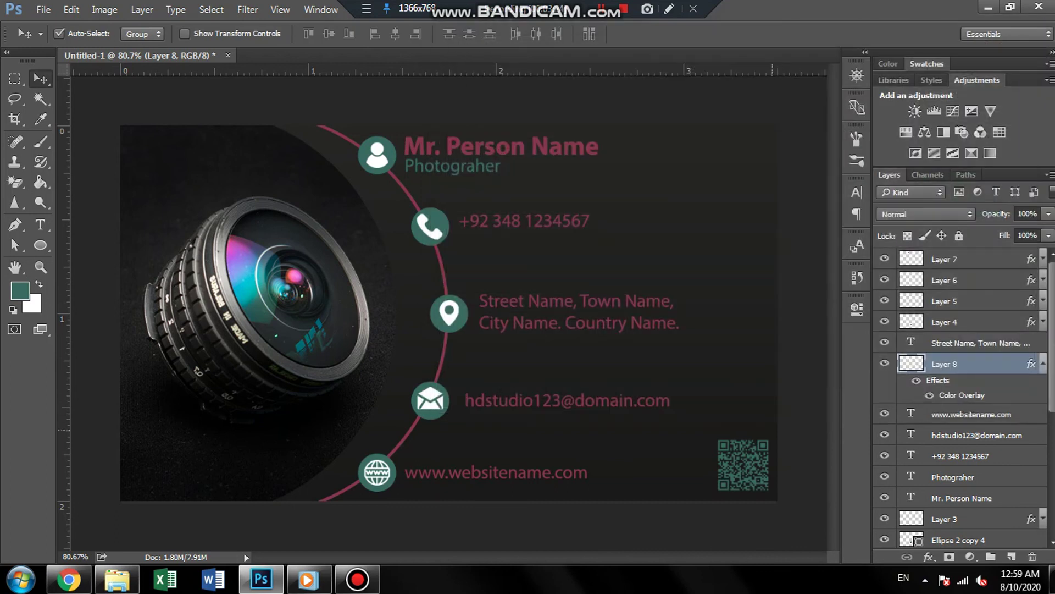